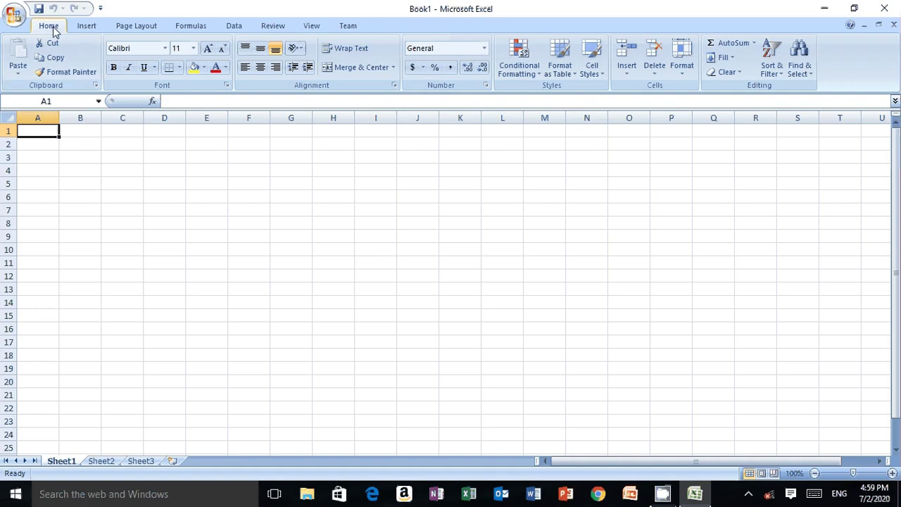
left_click(86, 27)
left_click(133, 26)
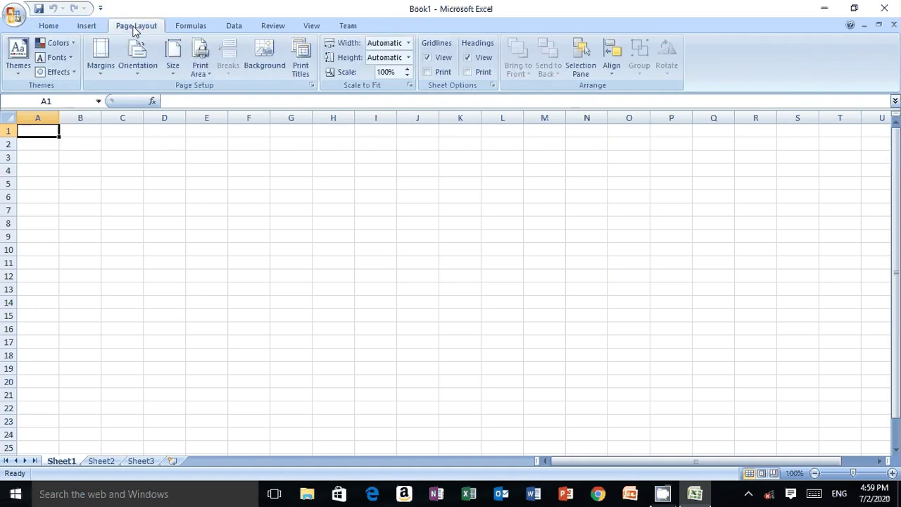
left_click(198, 24)
left_click(236, 26)
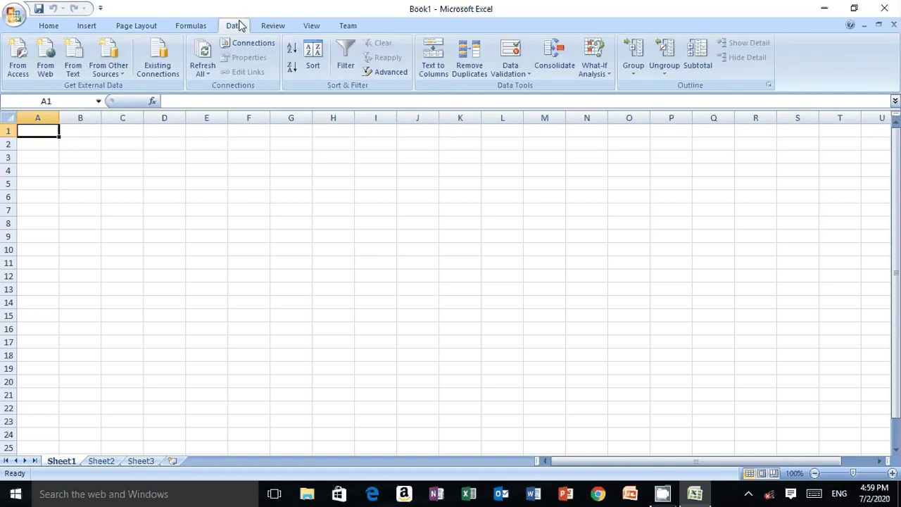
left_click(275, 27)
left_click(310, 26)
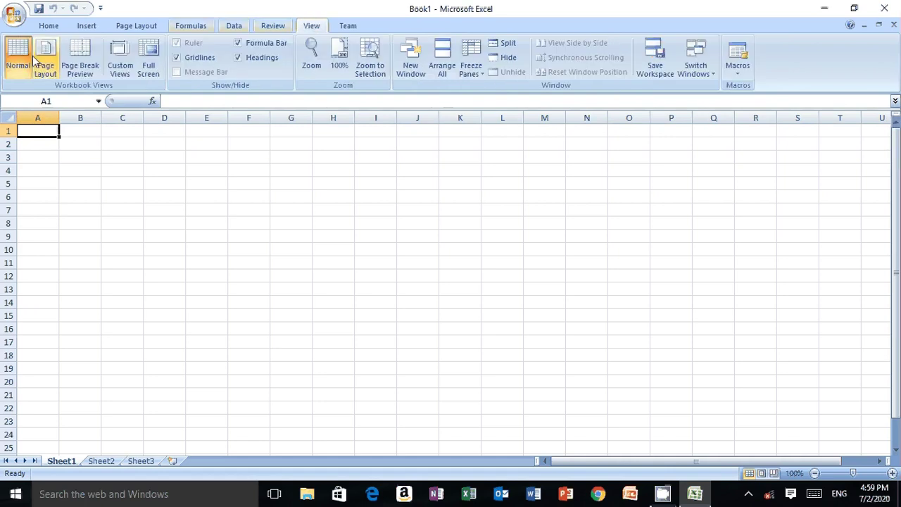
left_click(46, 28)
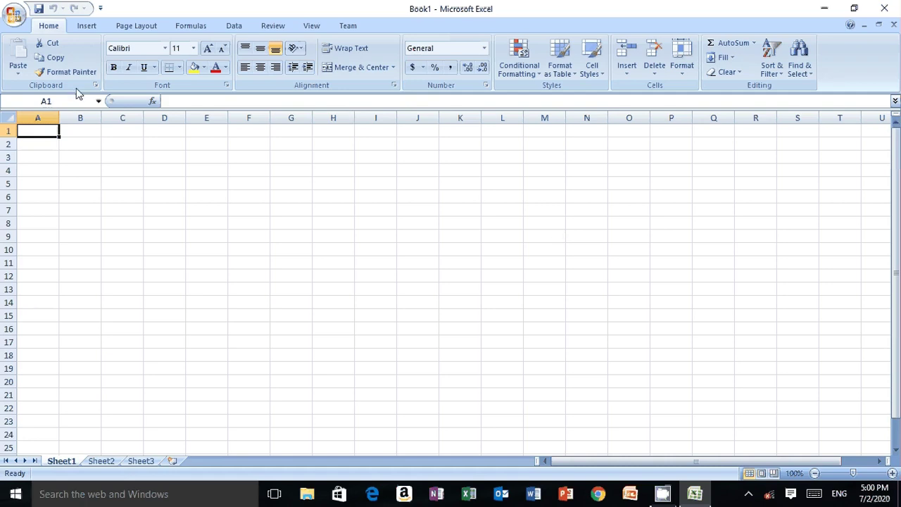
- Save the workbook on the Desktop as an Excel Workbook named special
left_click(14, 13)
mouse_move(33, 134)
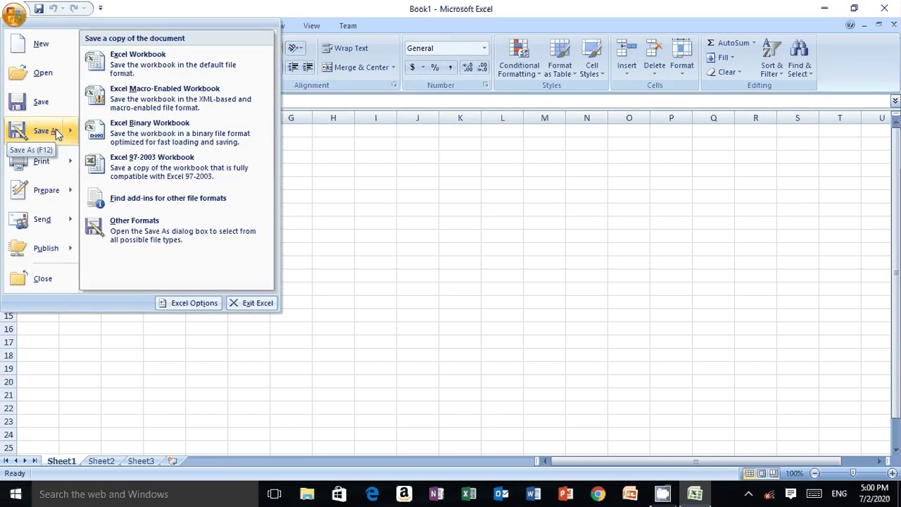
left_click(56, 134)
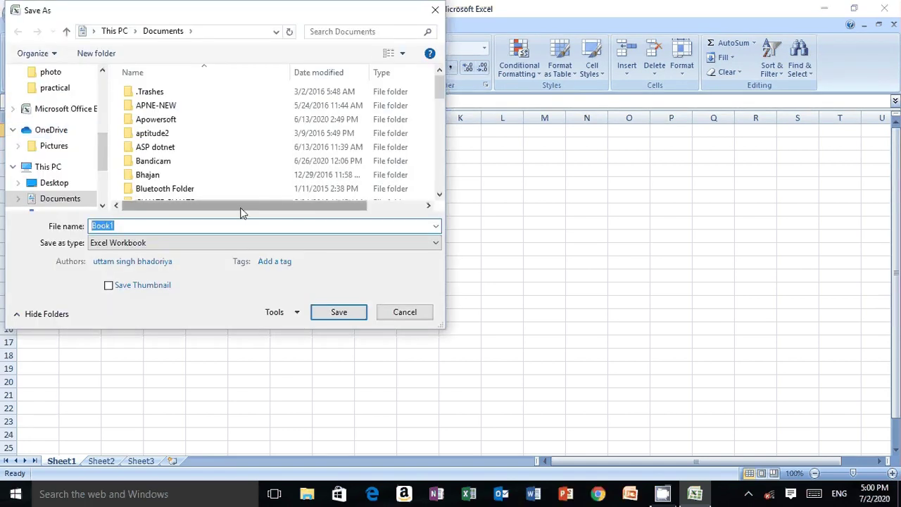
left_click(157, 229)
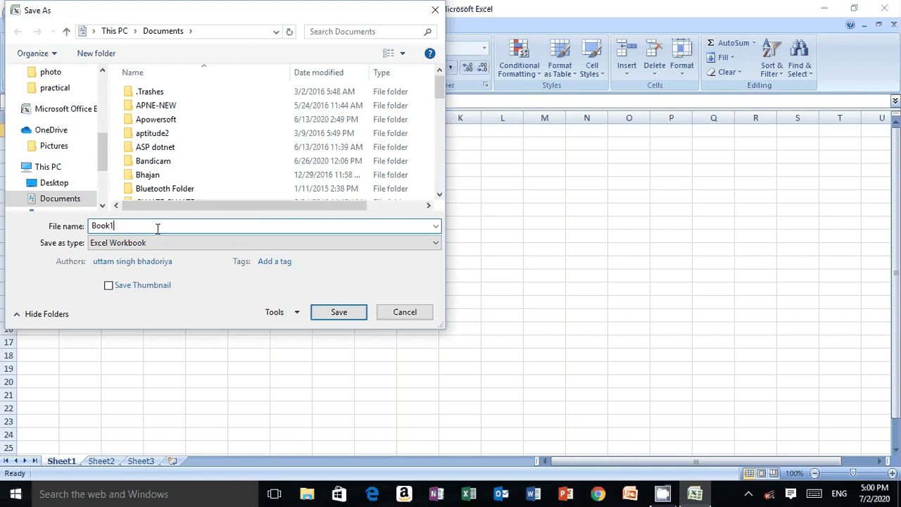
key("BackSpace")
key("BackSpace")
key("BackSpace")
key("BackSpace")
key("BackSpace")
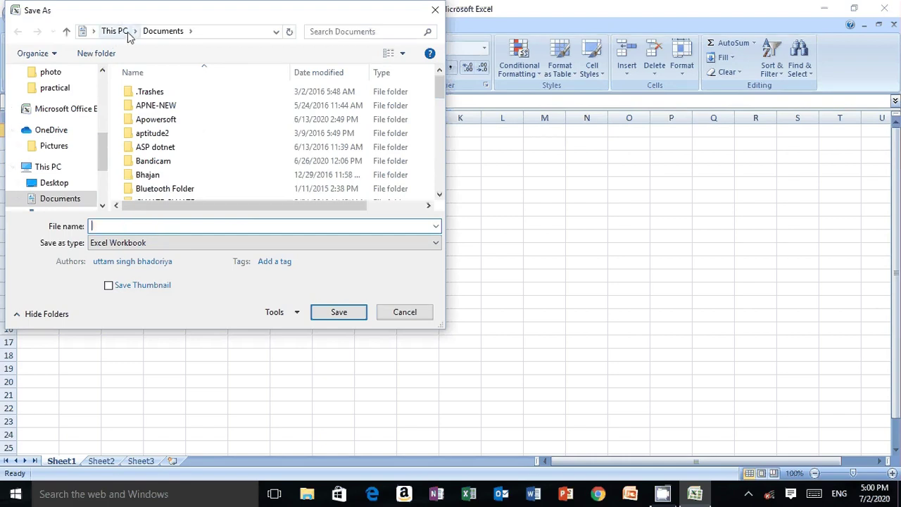
left_click(61, 185)
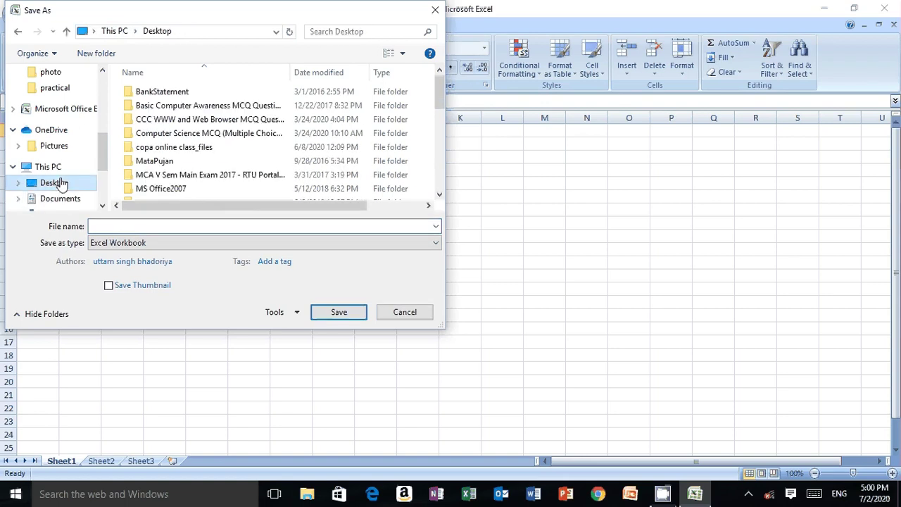
left_click(128, 226)
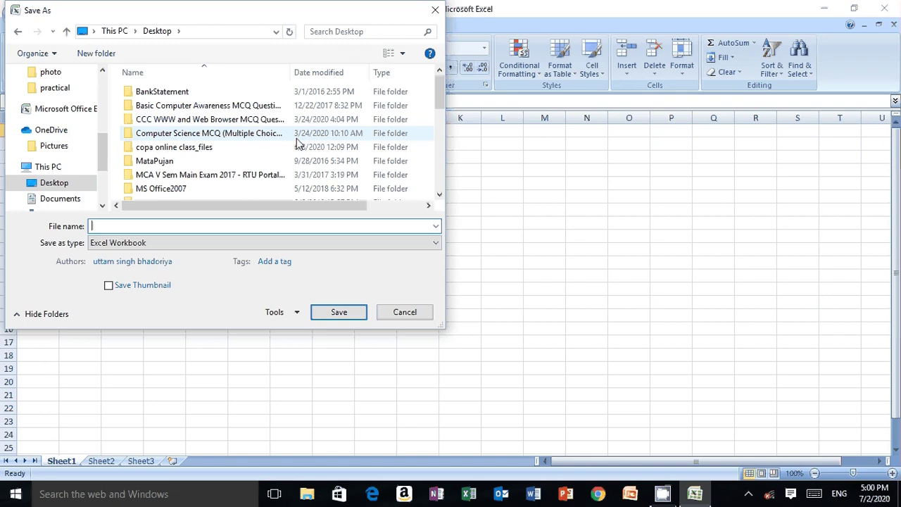
type("special")
left_click(356, 315)
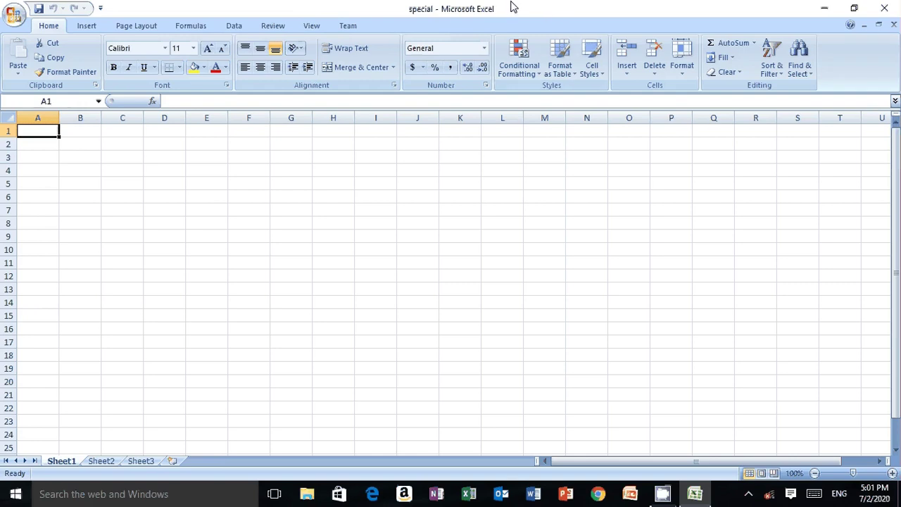
- Move the restored-down workbook window around the desktop and maximize it again
double_click(399, 8)
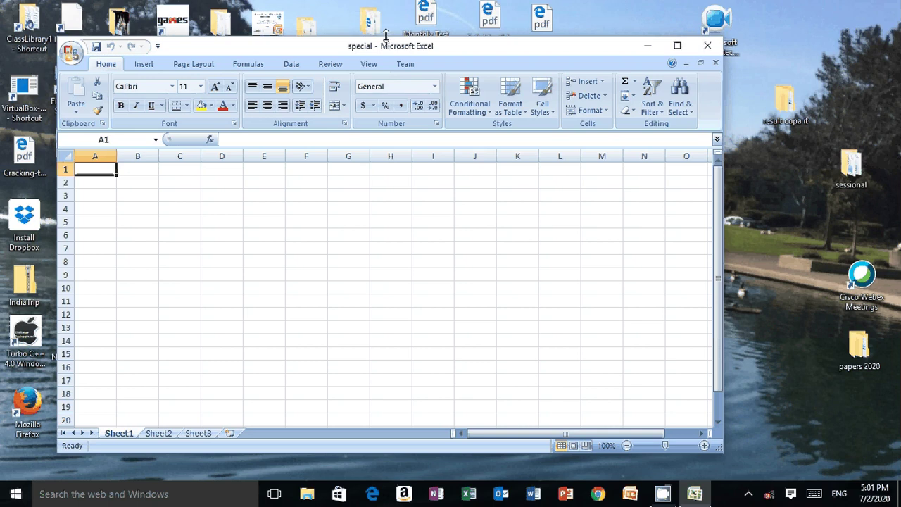
left_click_drag(391, 52, 642, 311)
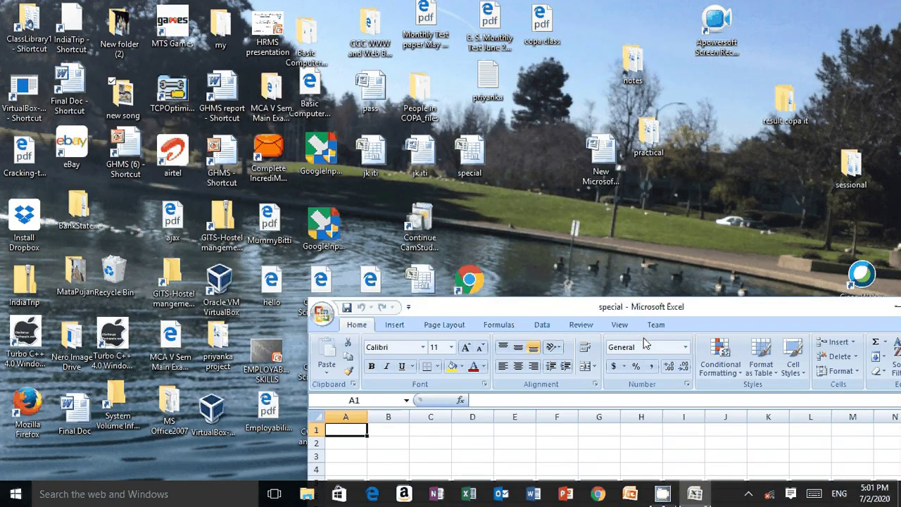
left_click_drag(644, 343, 448, 30)
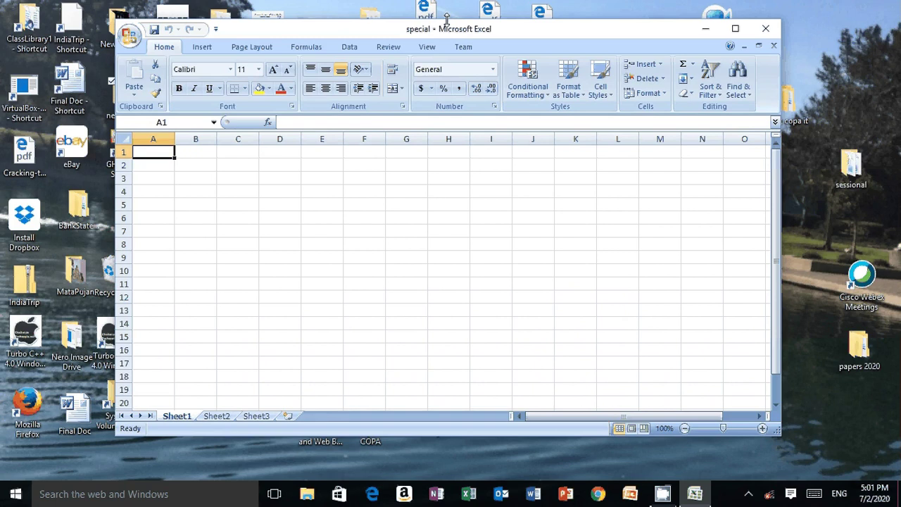
left_click_drag(446, 18, 426, 154)
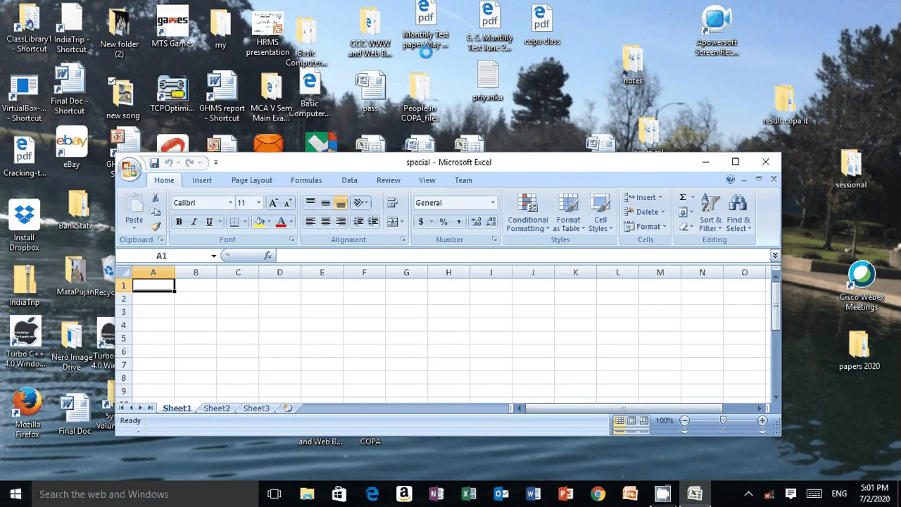
left_click_drag(426, 53, 430, 16)
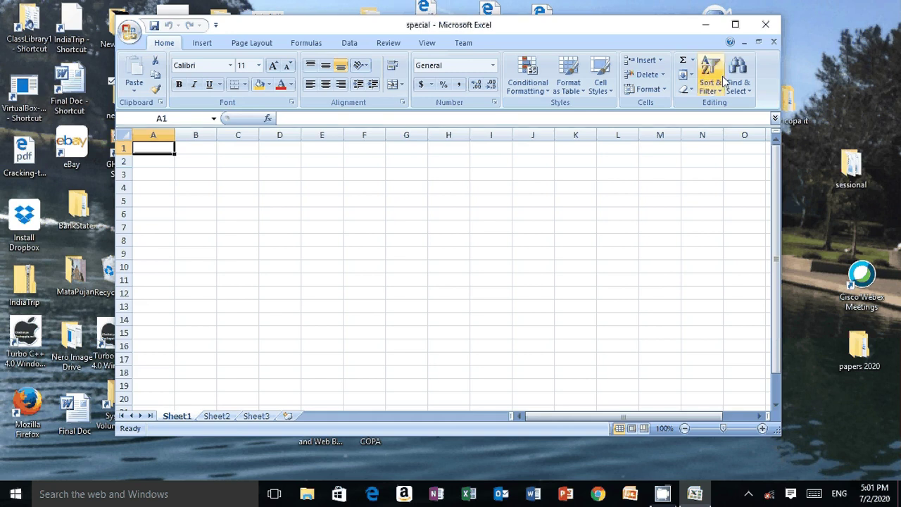
left_click(735, 25)
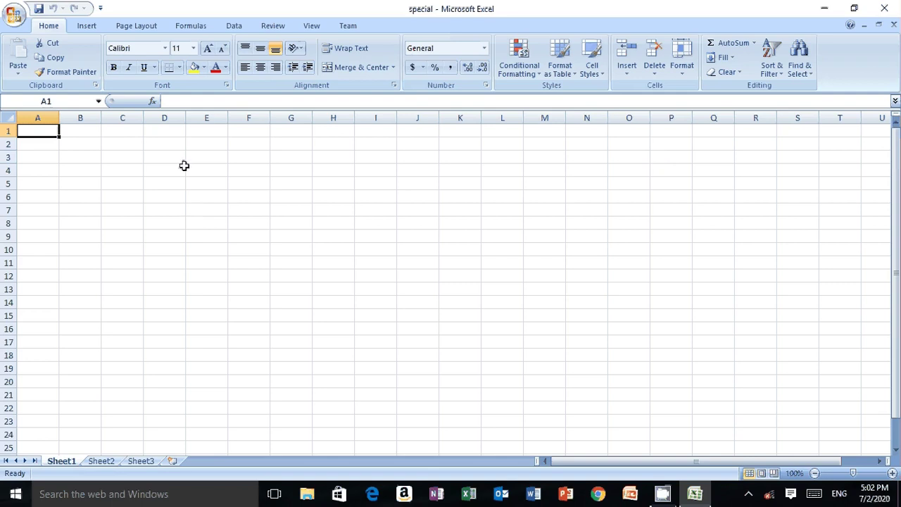
- Select the whole of column B, followed by the single cells F4 and B3
left_click(77, 119)
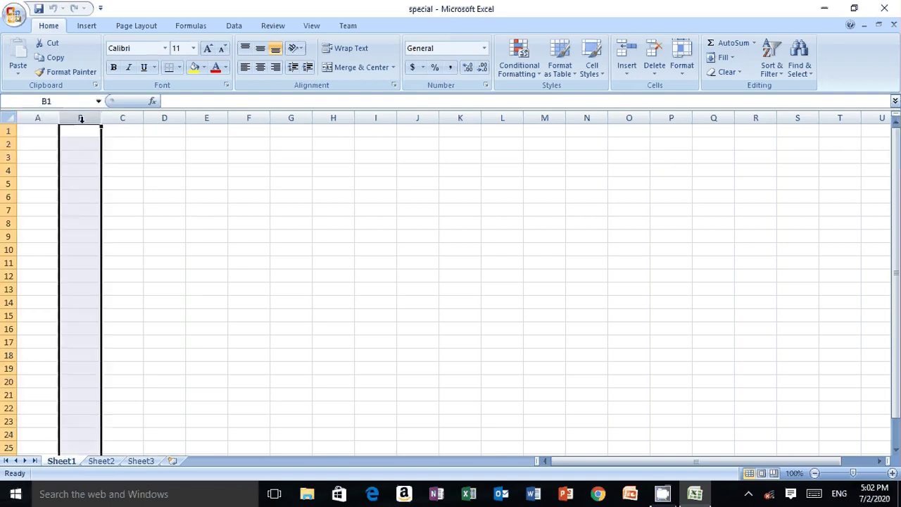
left_click(249, 172)
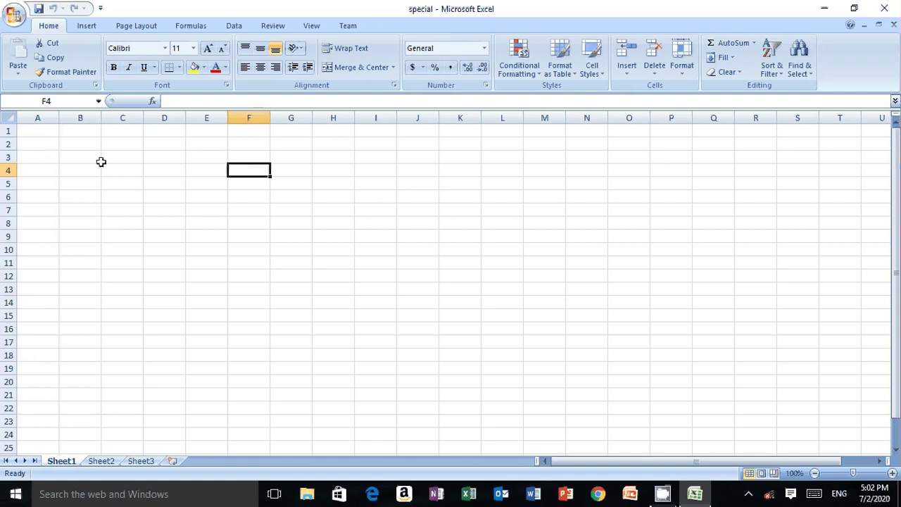
left_click(76, 161)
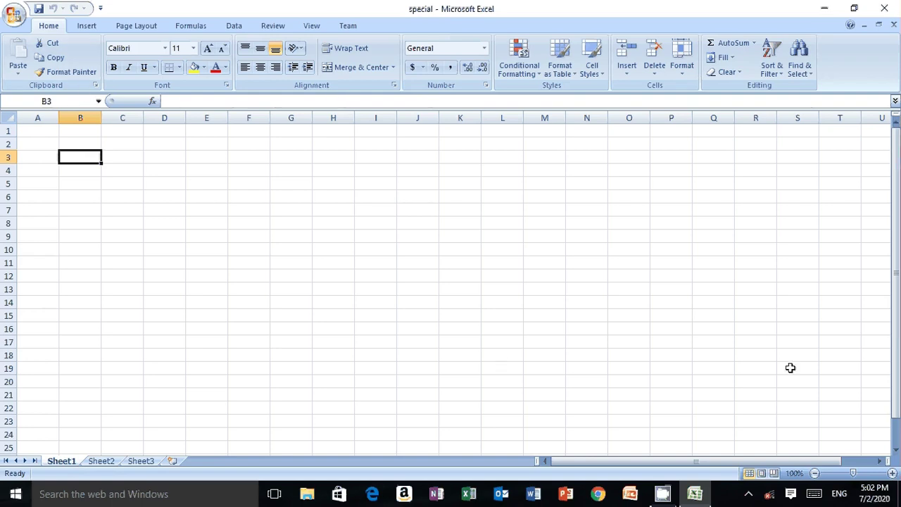
- Zoom the worksheet to 238% and select column D and row 5 in turn
left_click(869, 473)
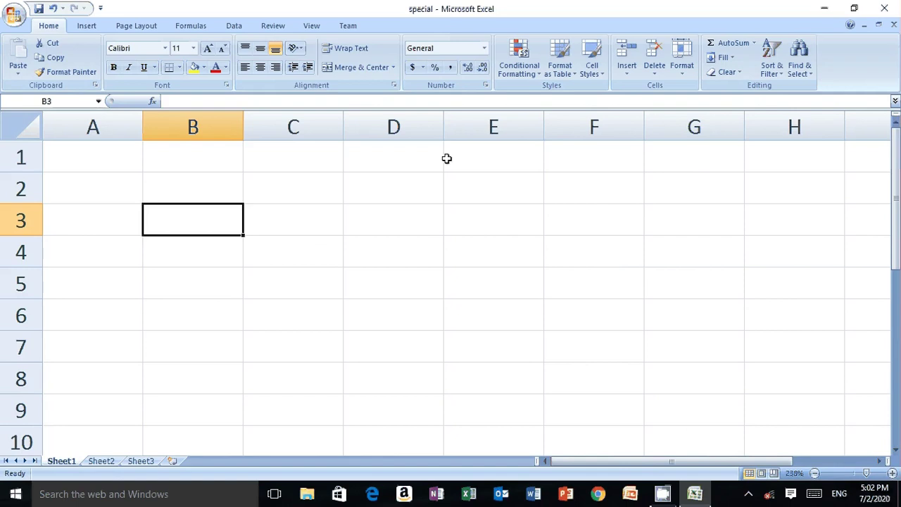
left_click(406, 132)
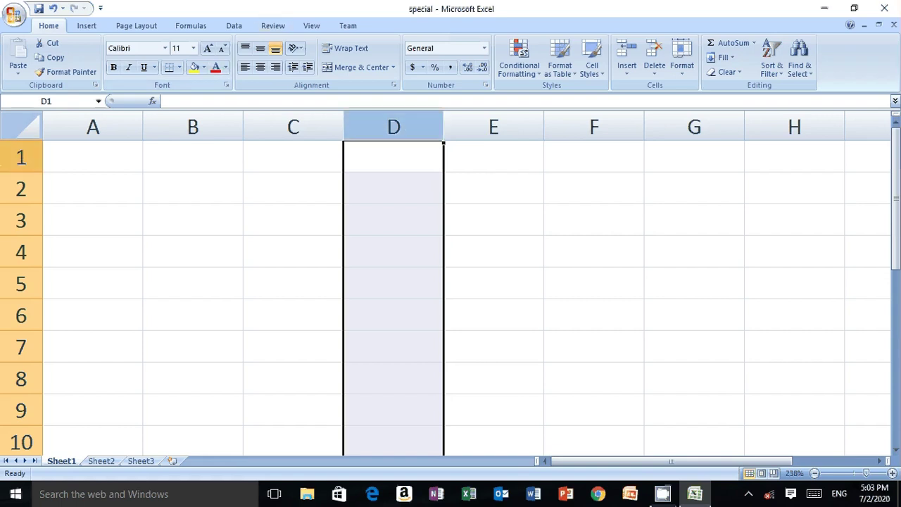
left_click(21, 283)
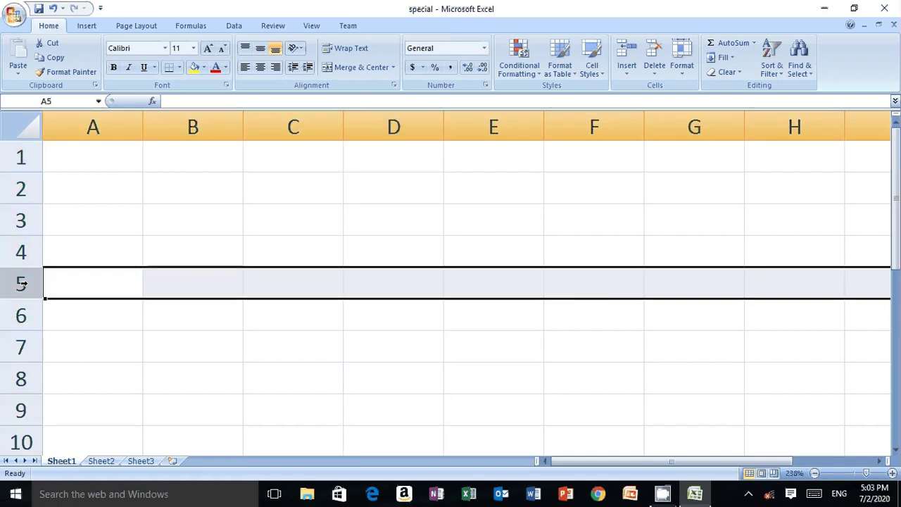
- Select cells C3, D3, F4, B6 and G7 one after another to check their cell addresses
left_click(332, 205)
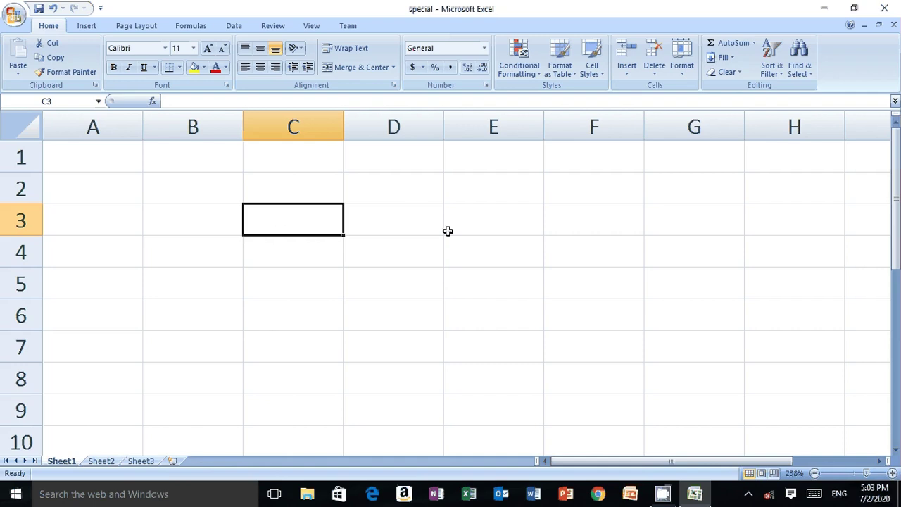
left_click(391, 226)
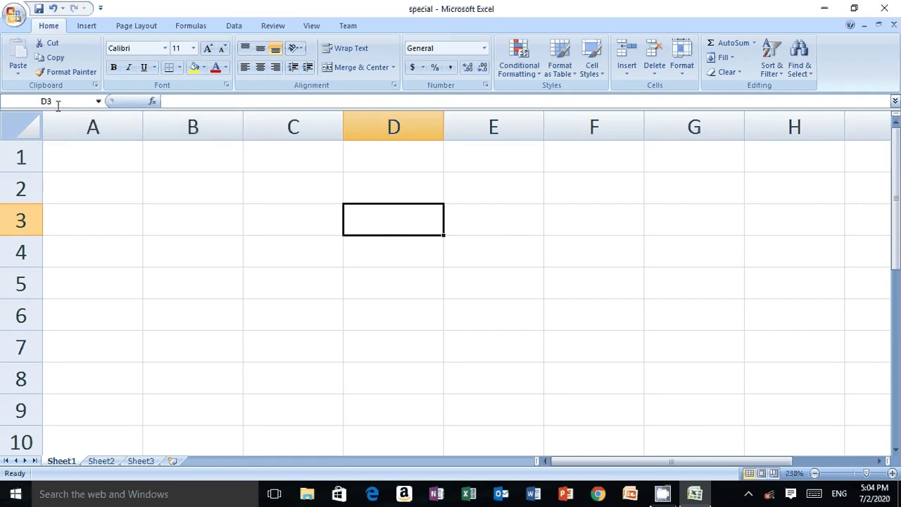
left_click(616, 261)
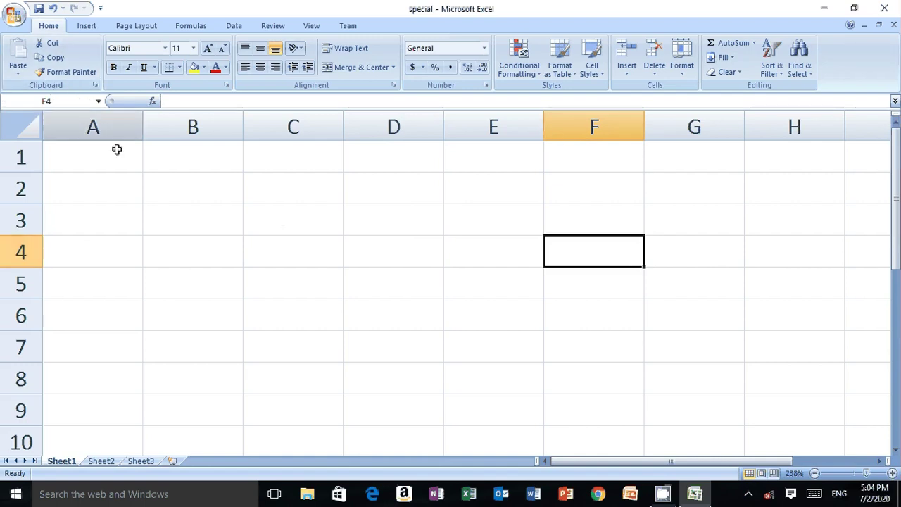
left_click(211, 323)
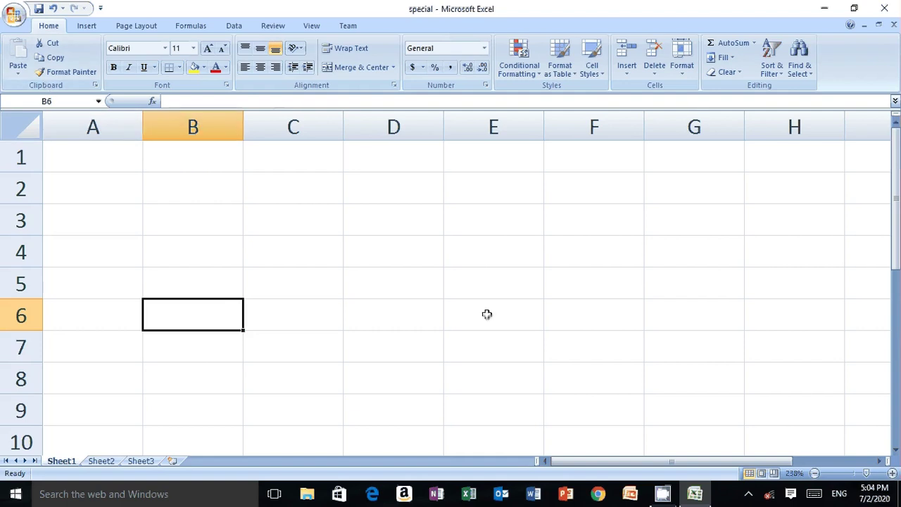
left_click(729, 353)
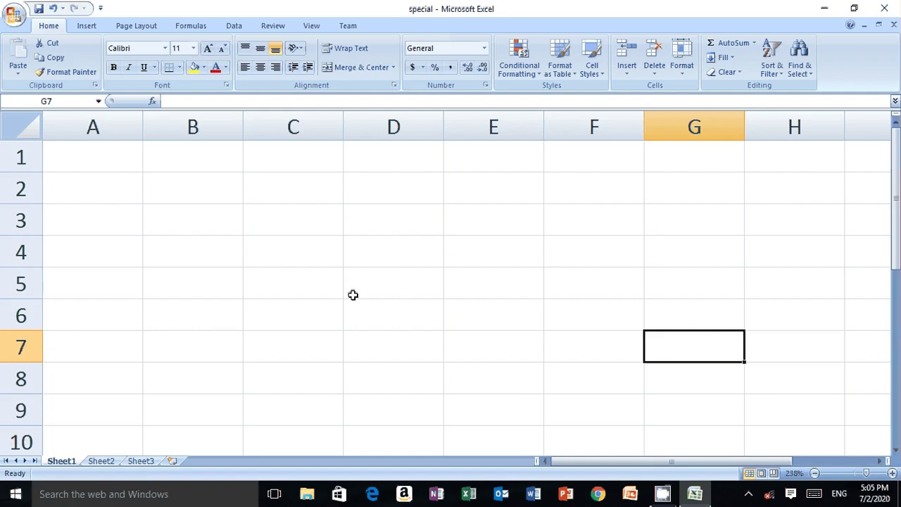
- Enter 34 in cell C3 and 25 in cell C2, and replace the C3 entry with 59
left_click(300, 224)
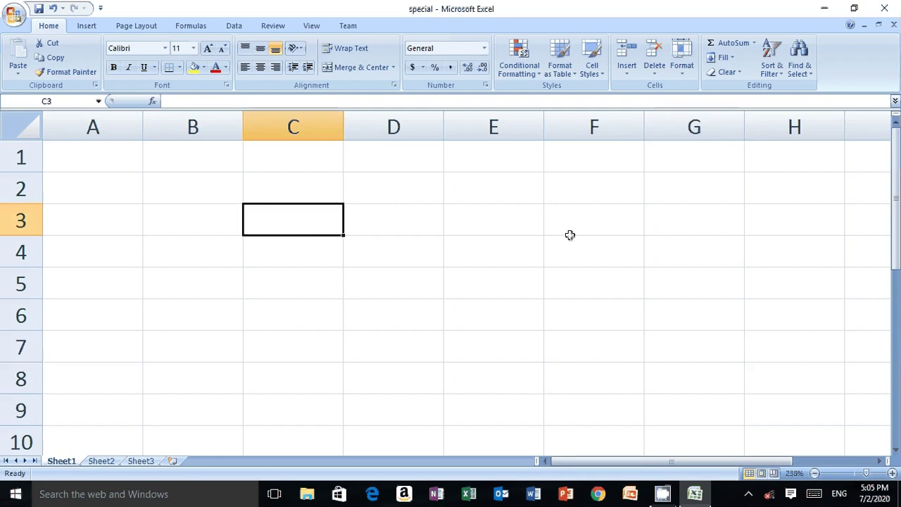
type("34")
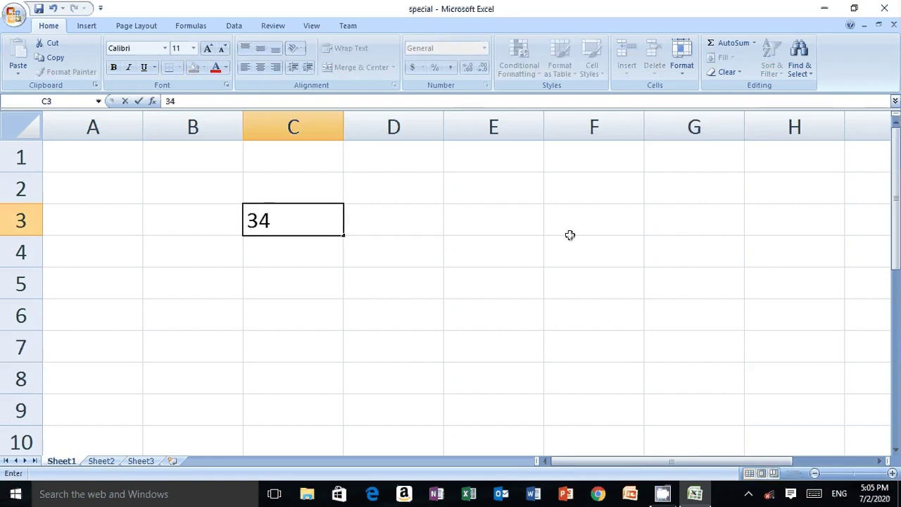
key("Up")
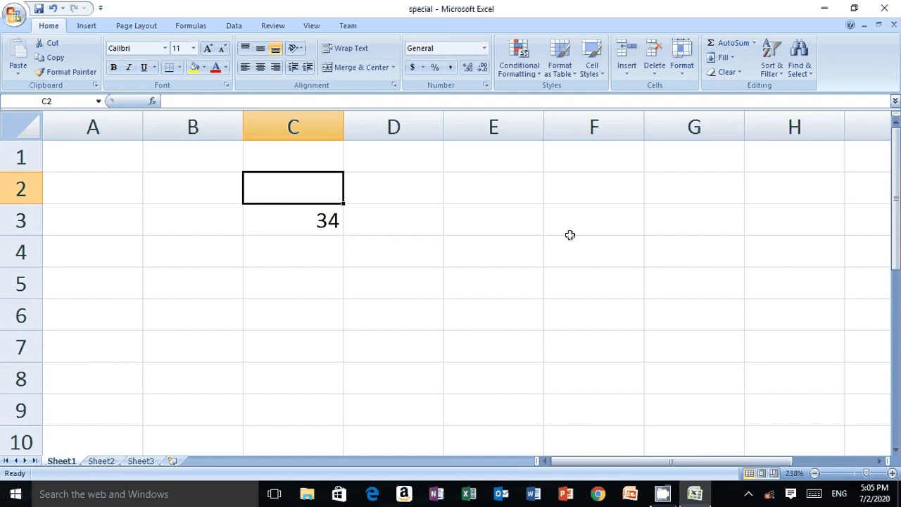
type("25")
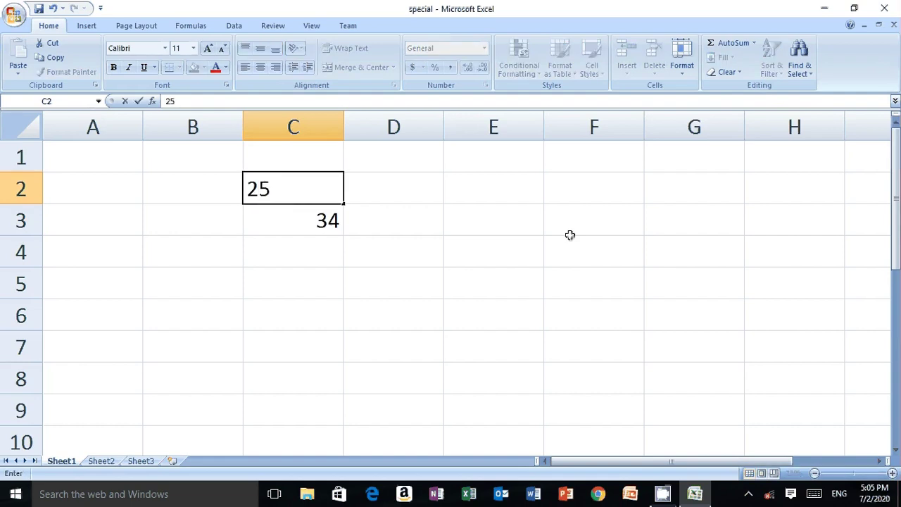
key("Return")
type("59")
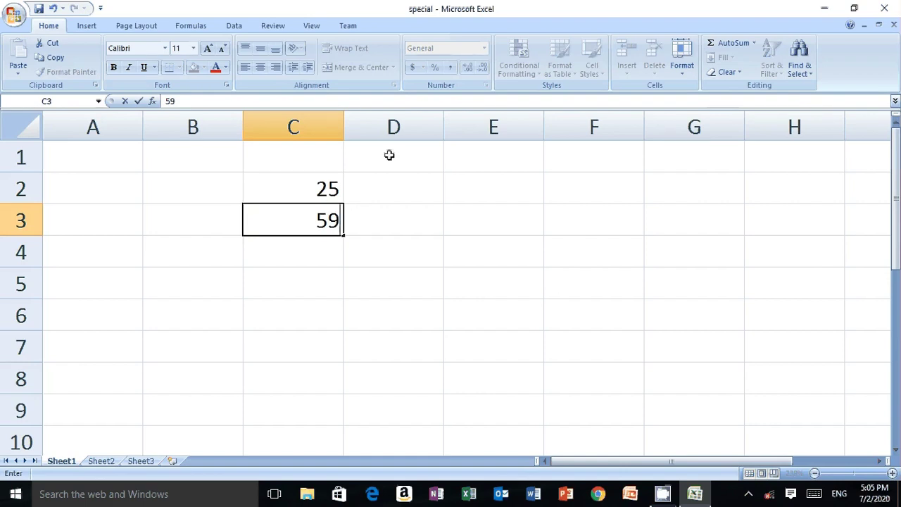
- Enter 34 in cell C1 and replace the entry in cell C3 with 50
left_click(314, 165)
type("34")
key("Return")
key("Return")
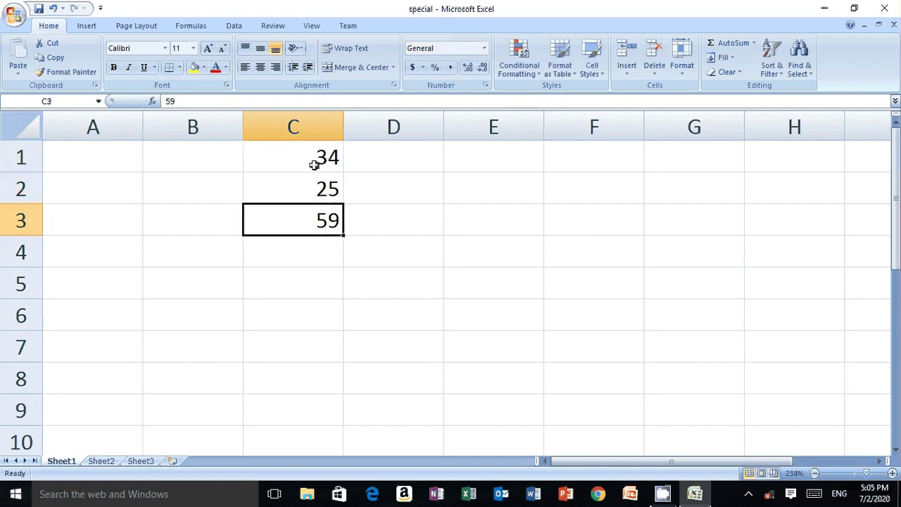
key("BackSpace")
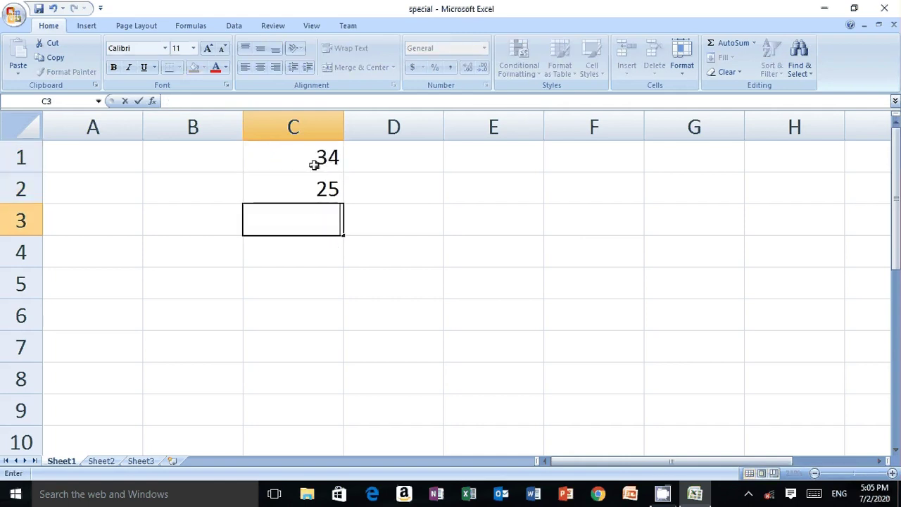
type("50")
key("Return")
- Enter 30 in cell C4 and 32 in cell C5
type("30")
key("Return")
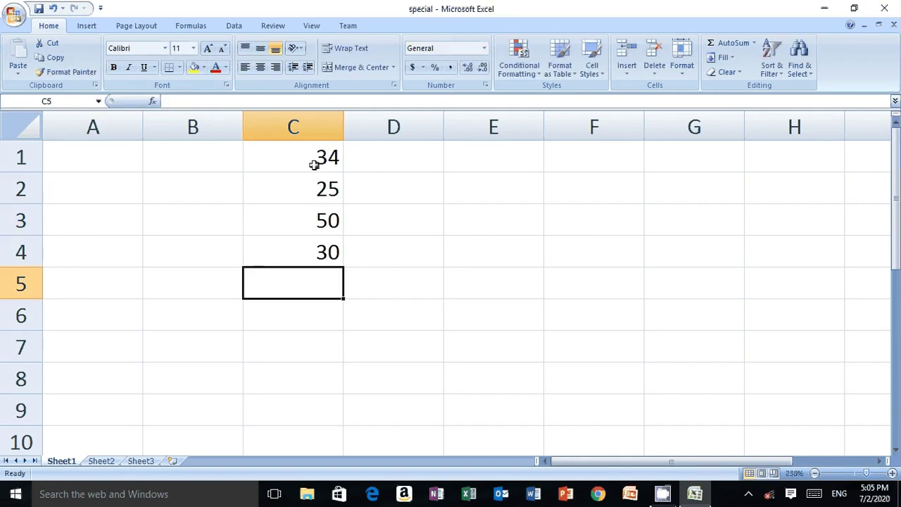
type("32")
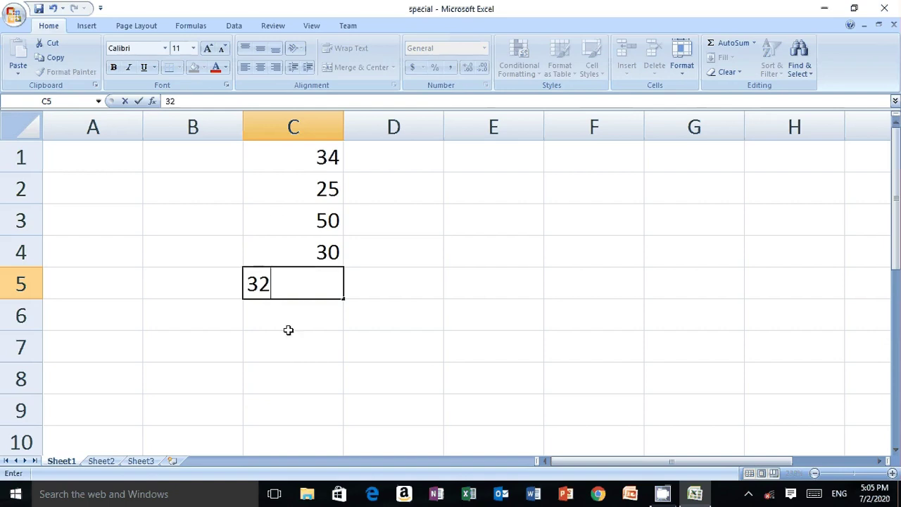
left_click(330, 316)
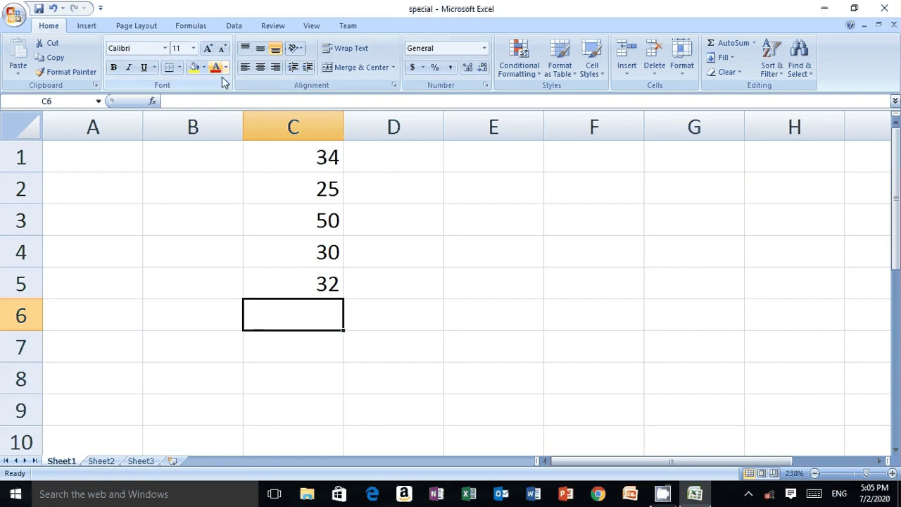
- Add the five numbers in cell C6 by their values, in red text, with the formula = 34+25+50+30+32
double_click(280, 318)
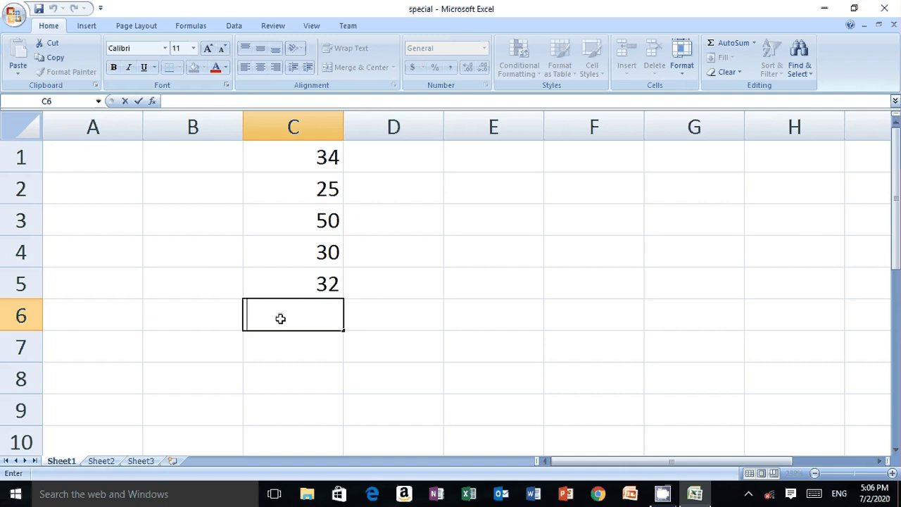
type("=")
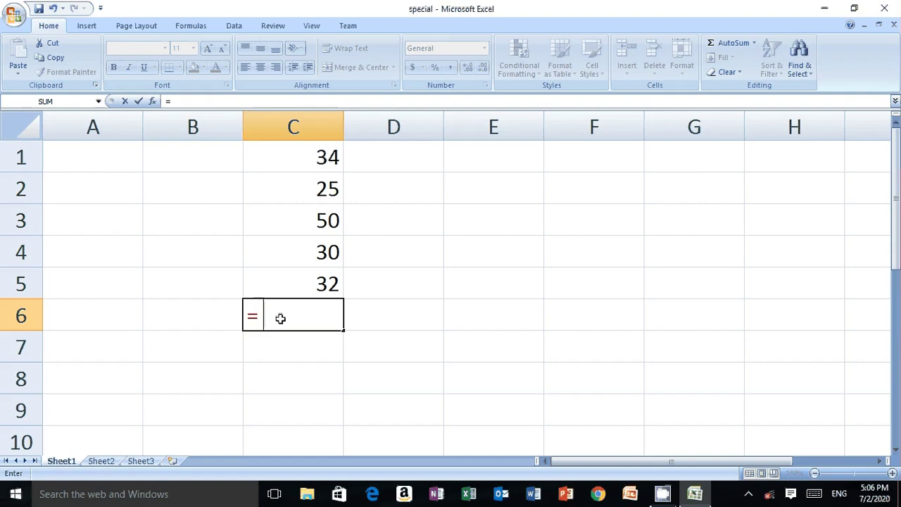
left_click(311, 156)
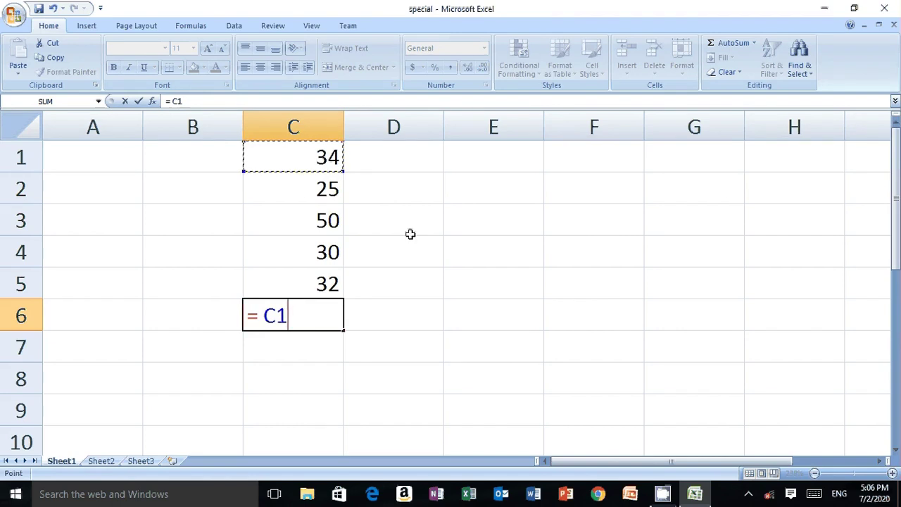
key("BackSpace")
key("BackSpace")
type("34")
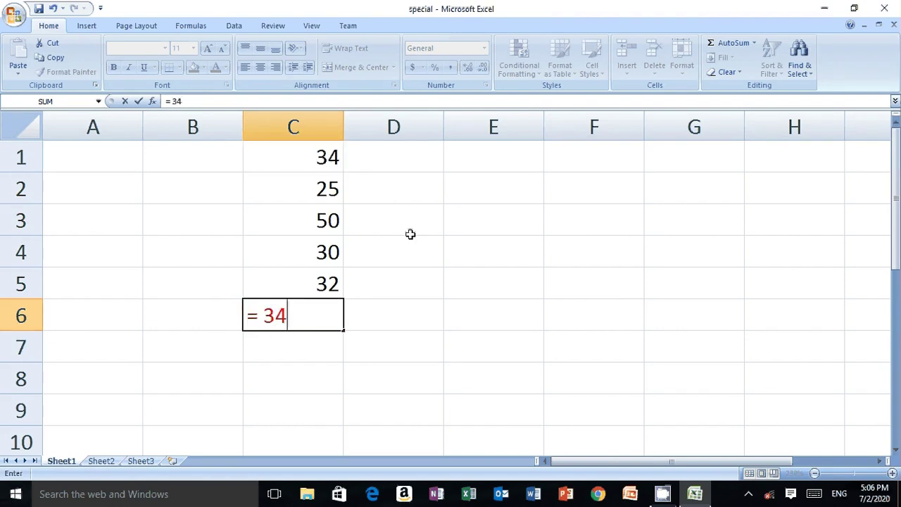
type("+25+")
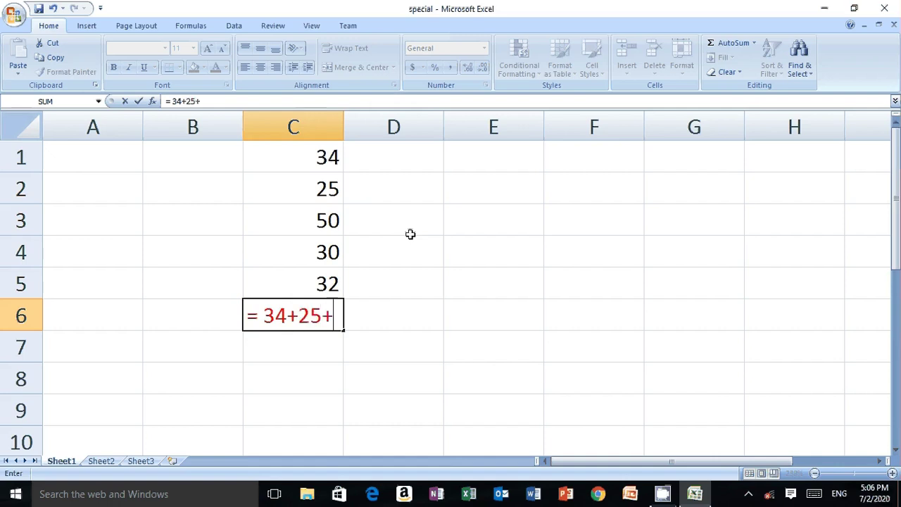
type("50+")
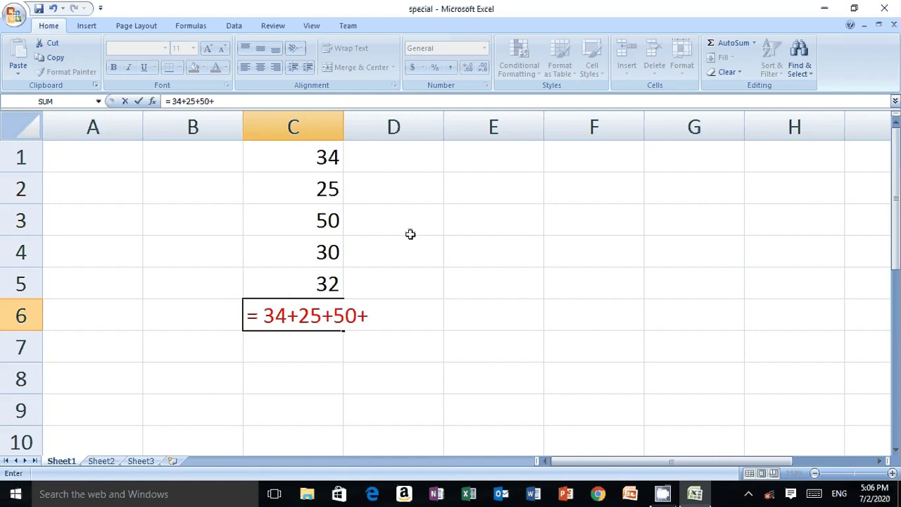
type("30+3")
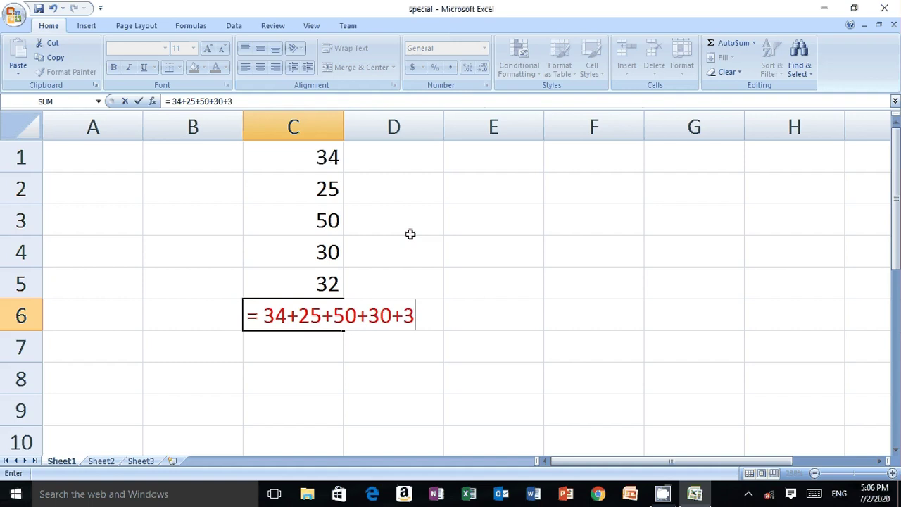
type("2")
key("Return")
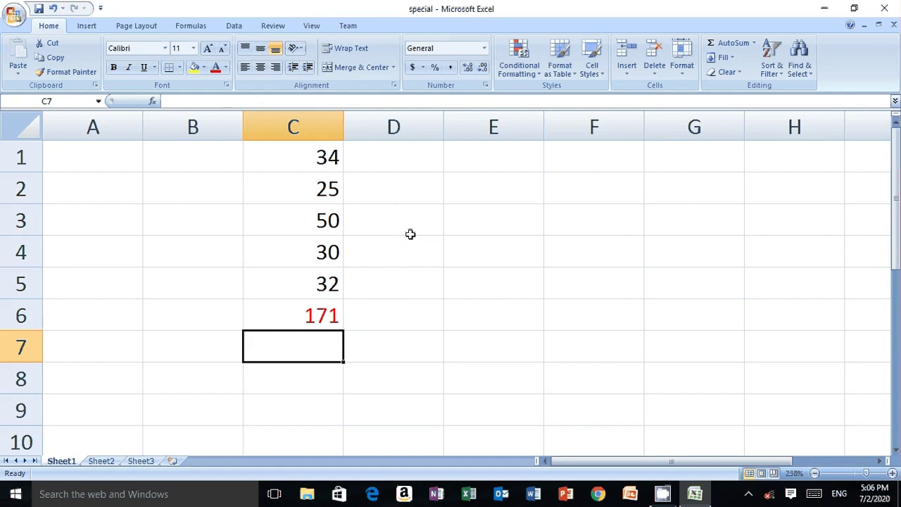
- Check the formula in cell C6, and choose dark blue as the font colour for a new entry in cell C7
left_click(301, 321)
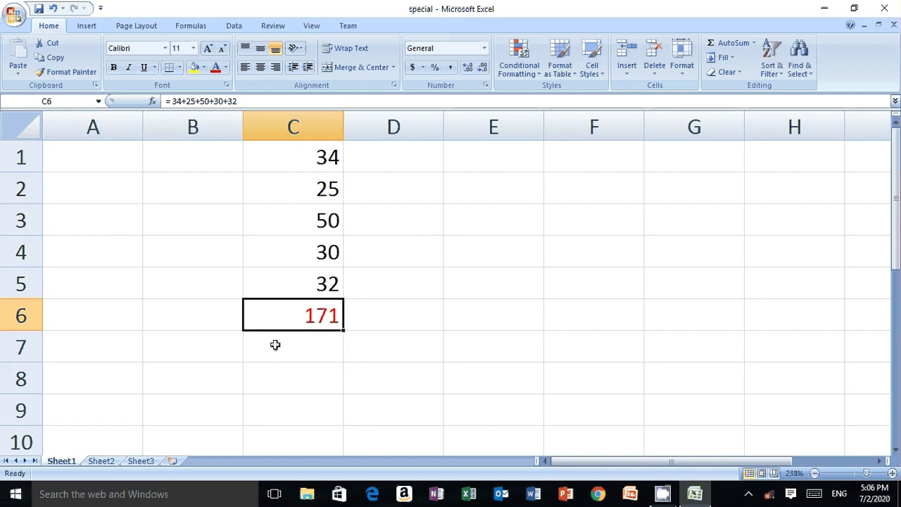
left_click(275, 345)
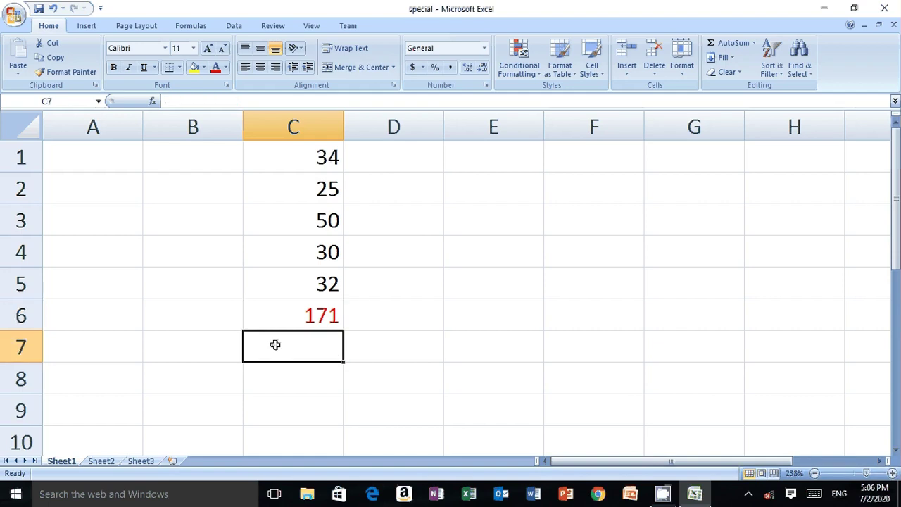
type("=")
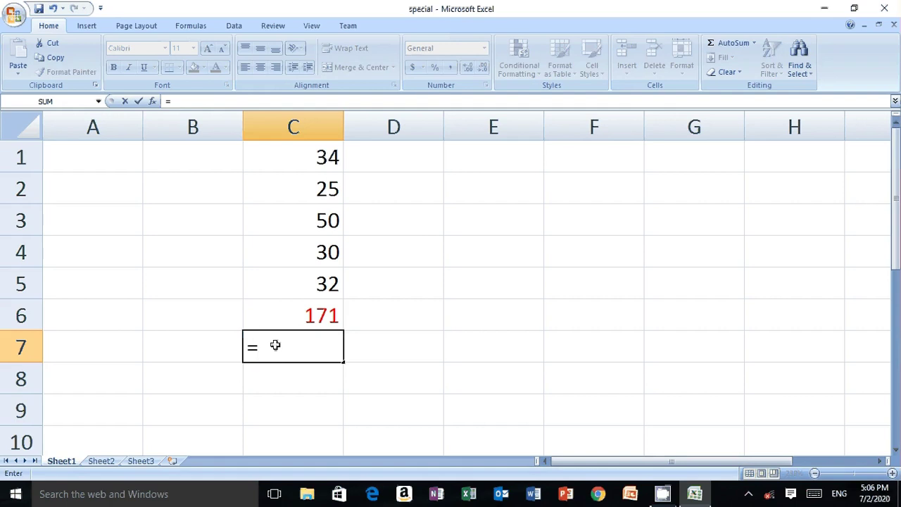
key("BackSpace")
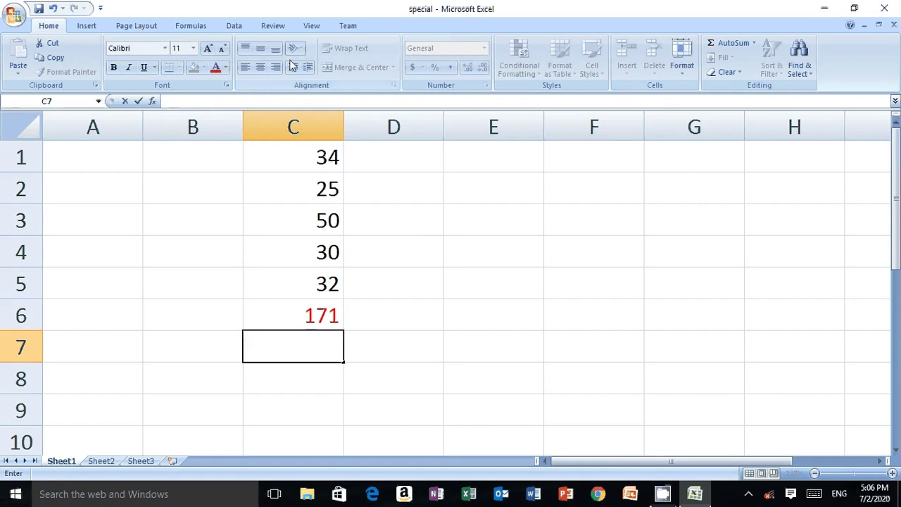
left_click(226, 67)
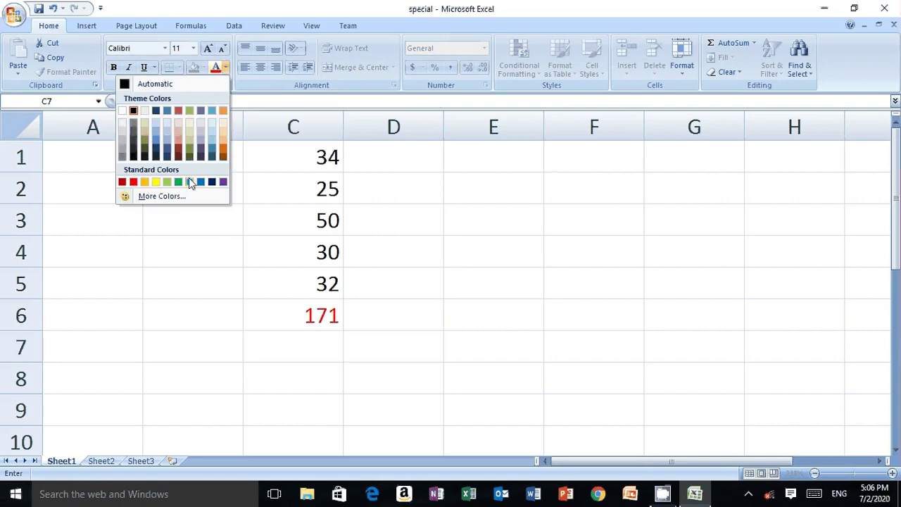
left_click(211, 181)
- Begin a SUM formula in cell C7 that adds the cell references C1 and C2, as far as =sum(C1+C2+
type("=")
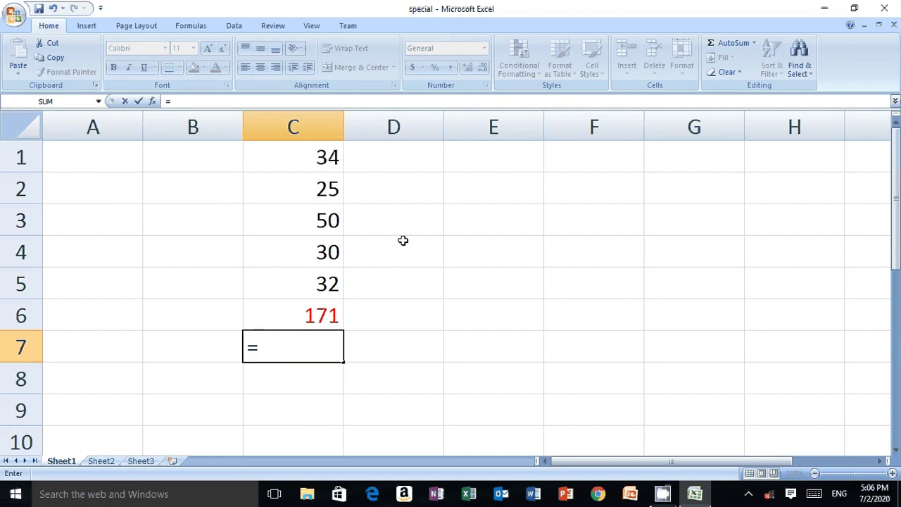
type("sum")
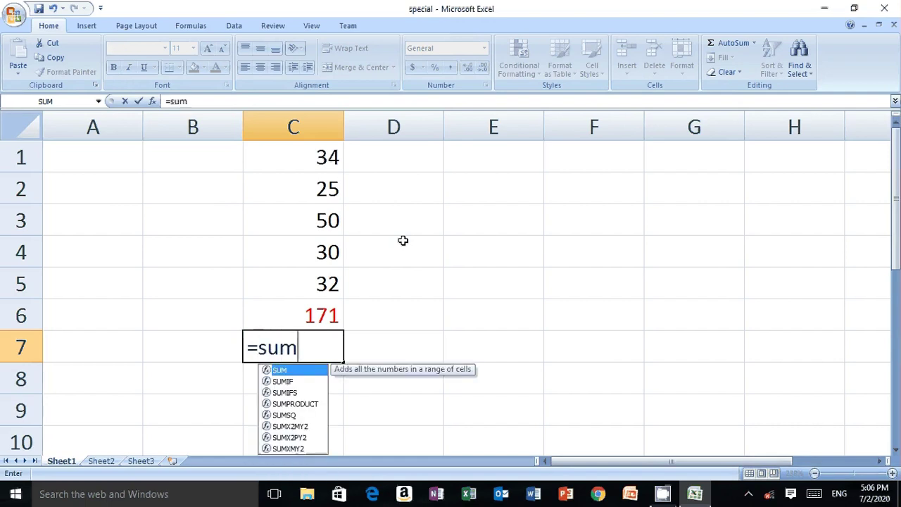
type("(")
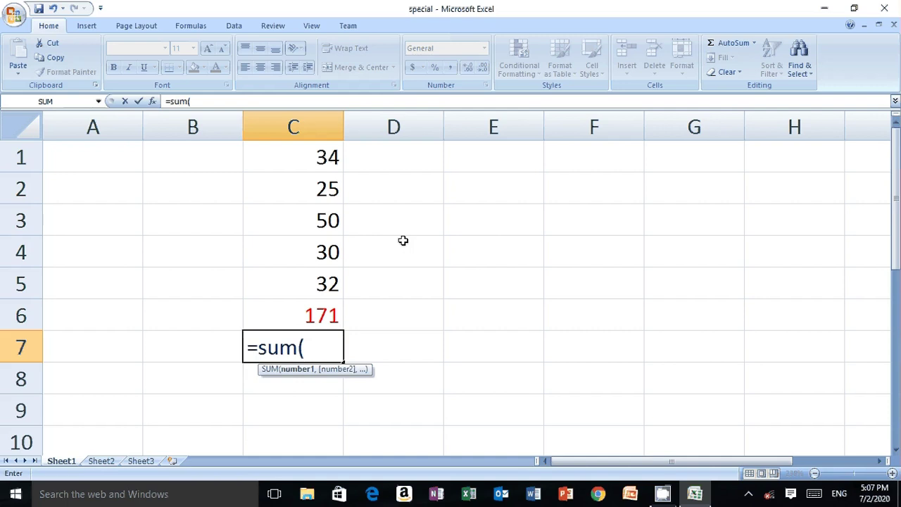
left_click(320, 157)
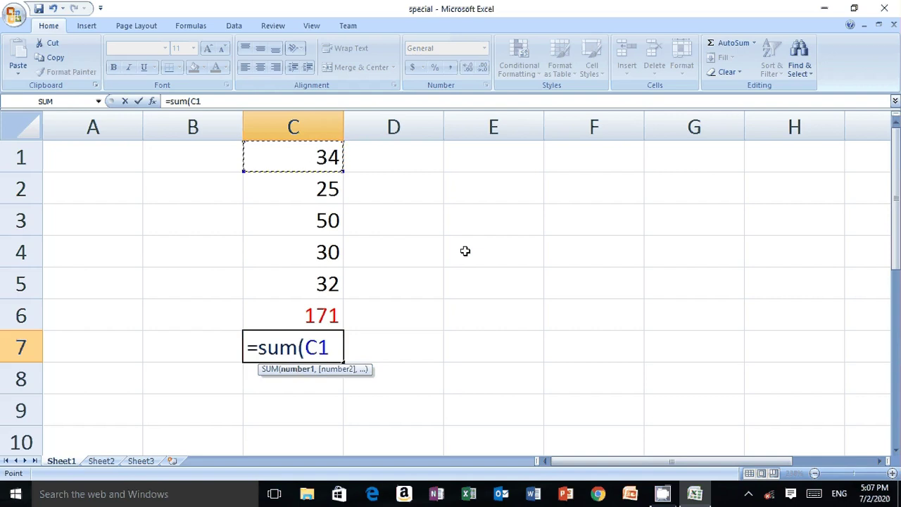
type("=")
key("BackSpace")
type("+")
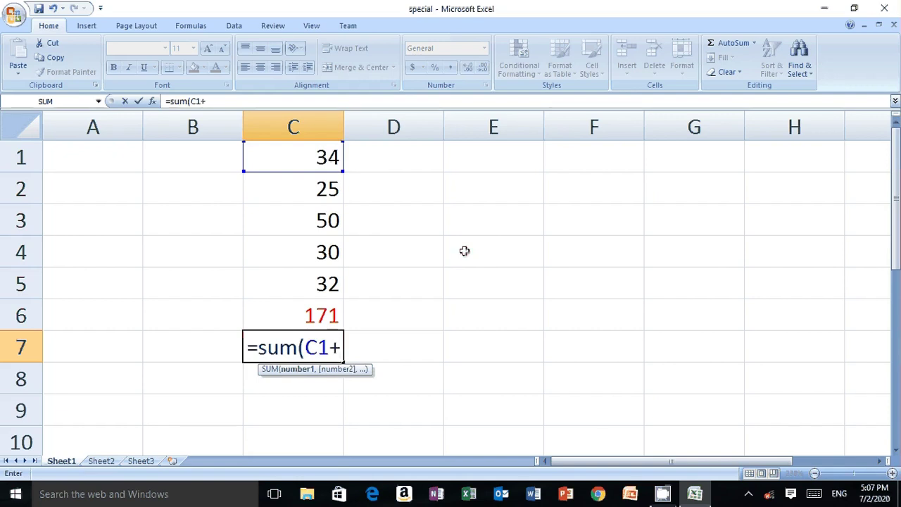
left_click(313, 197)
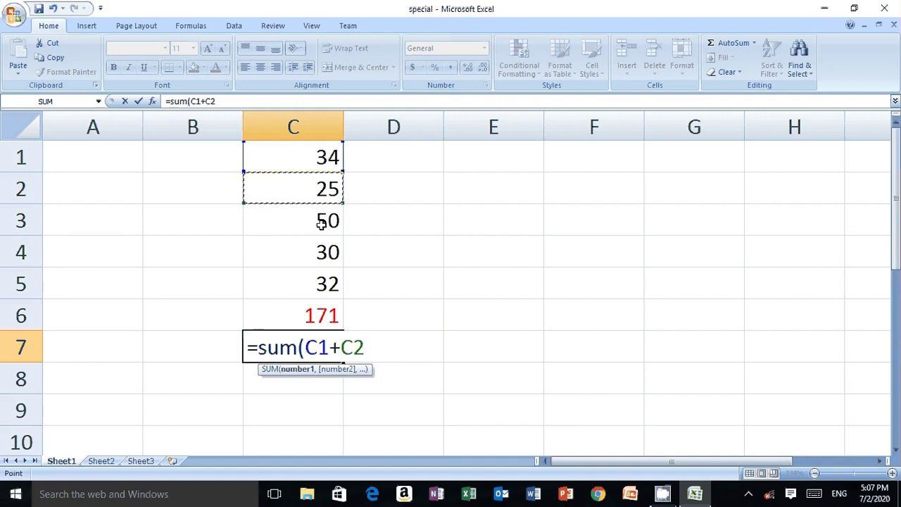
type("+")
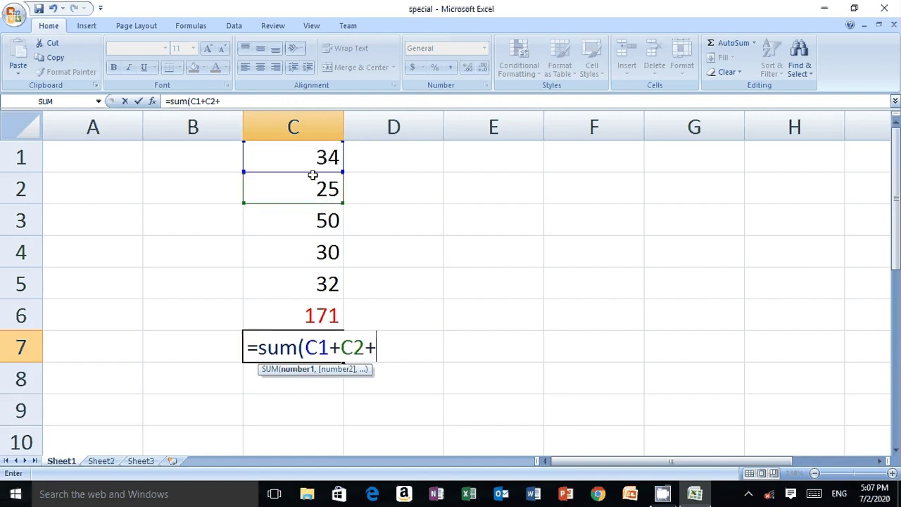
- Complete the SUM formula in cell C7 with the references C3+C4+C5 and colour its result dark blue
left_click(312, 224)
type("+")
left_click(309, 254)
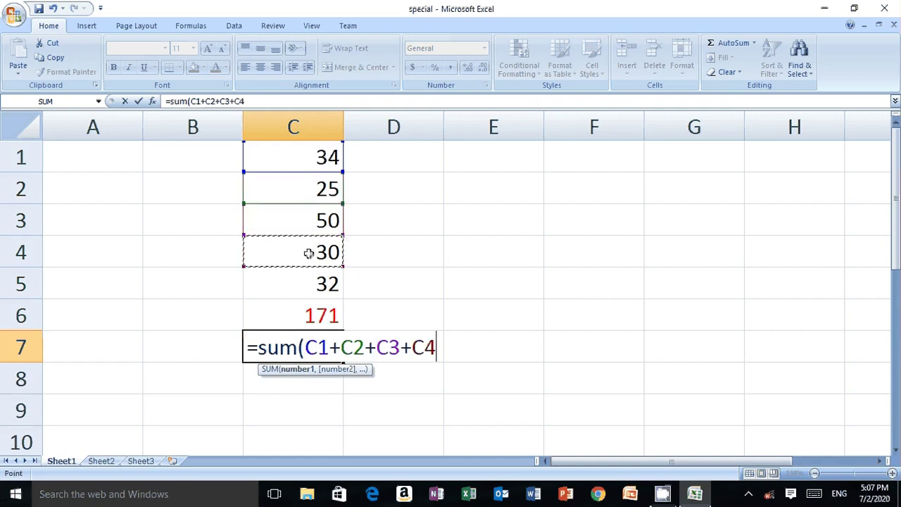
type("+")
left_click(333, 288)
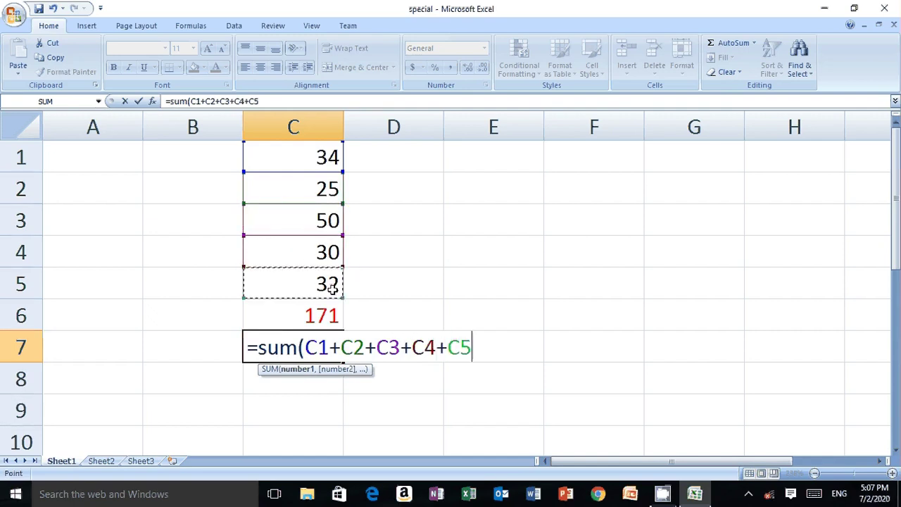
type("+")
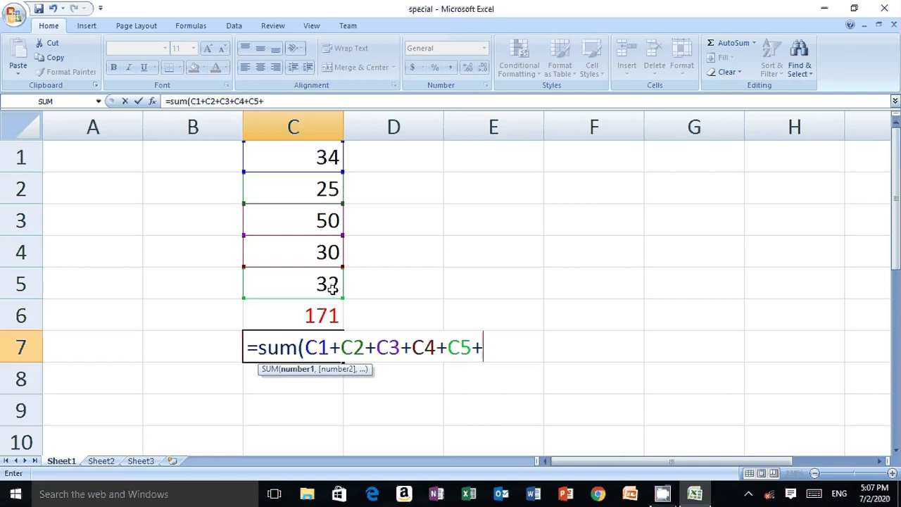
key("BackSpace")
type(")")
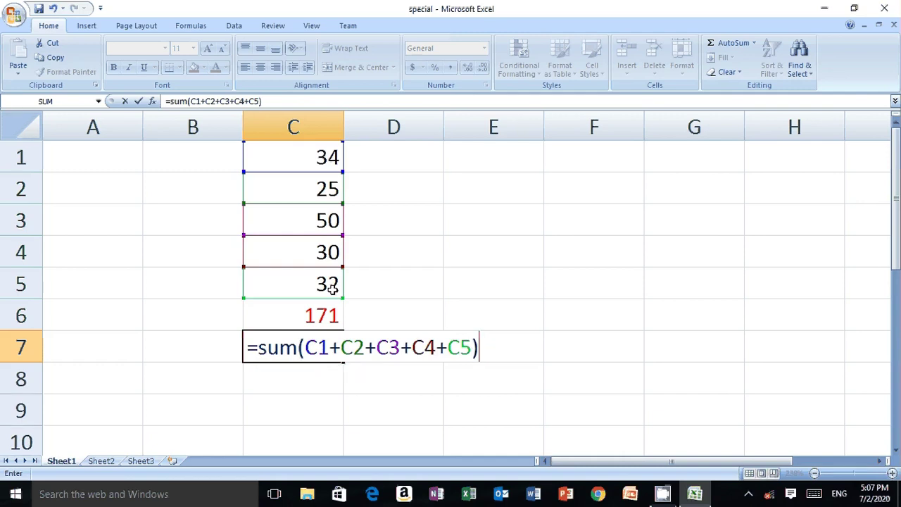
key("Return")
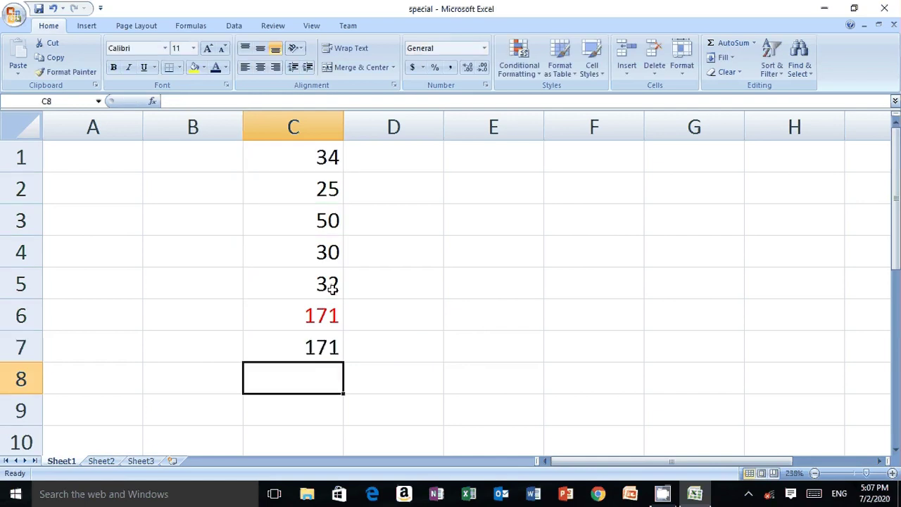
left_click(322, 345)
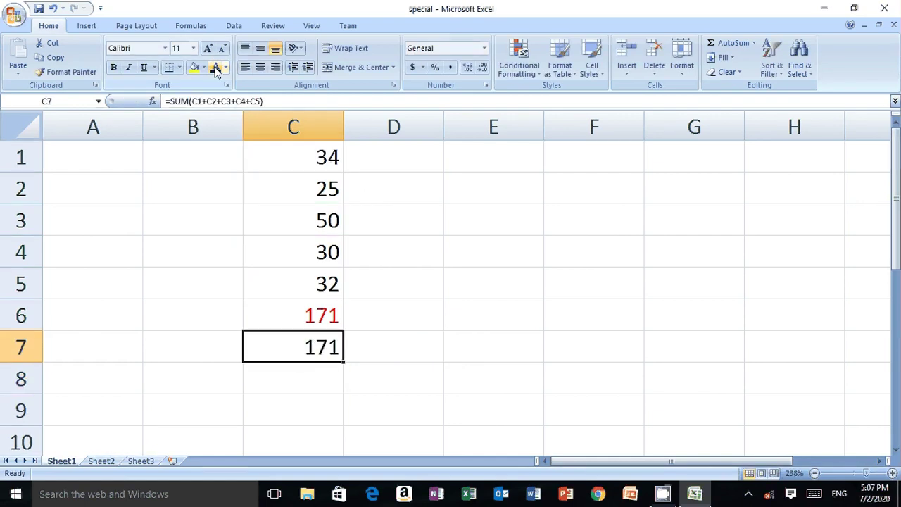
- Add the five numbers in cell C8 with the range formula =sum(C1:C5), declining to turn on Toggle Keys
left_click(318, 381)
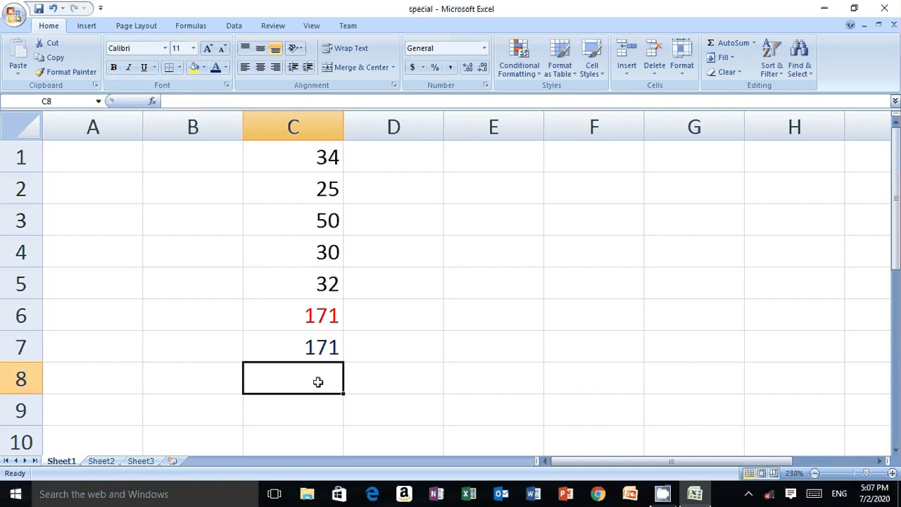
type("=")
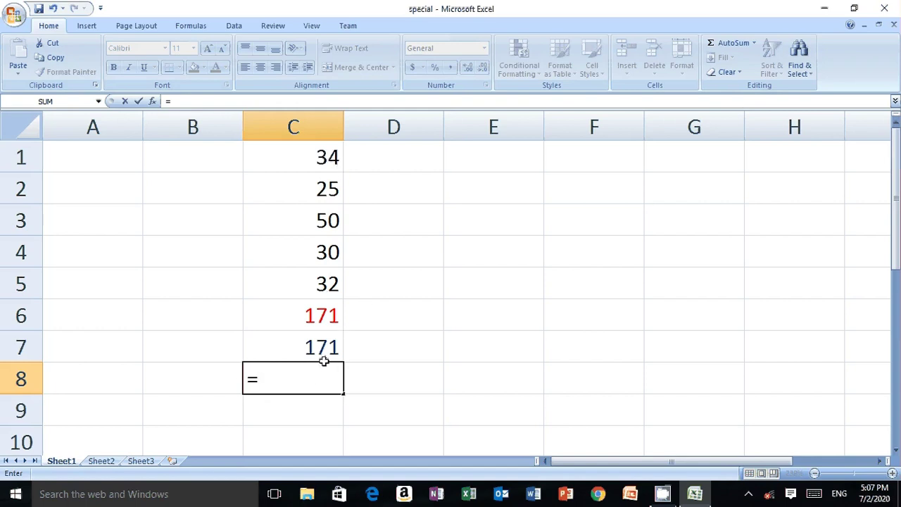
type("su")
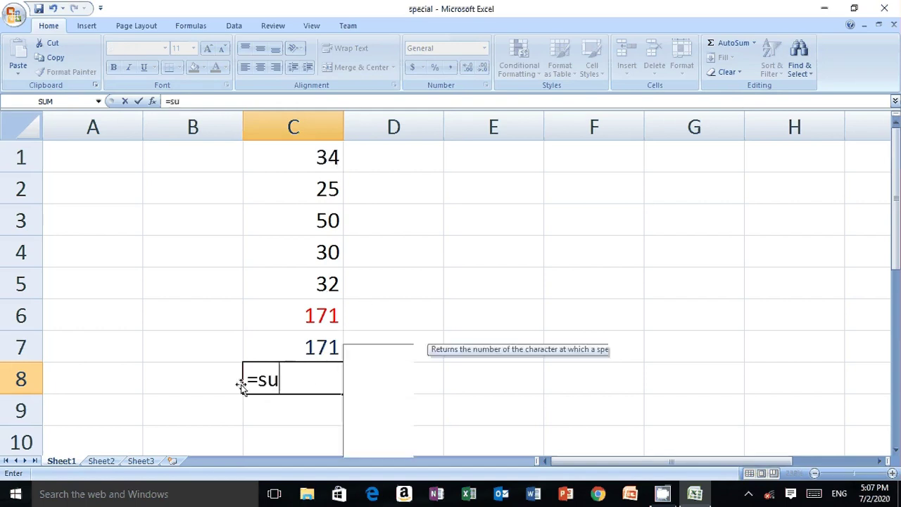
type("m(")
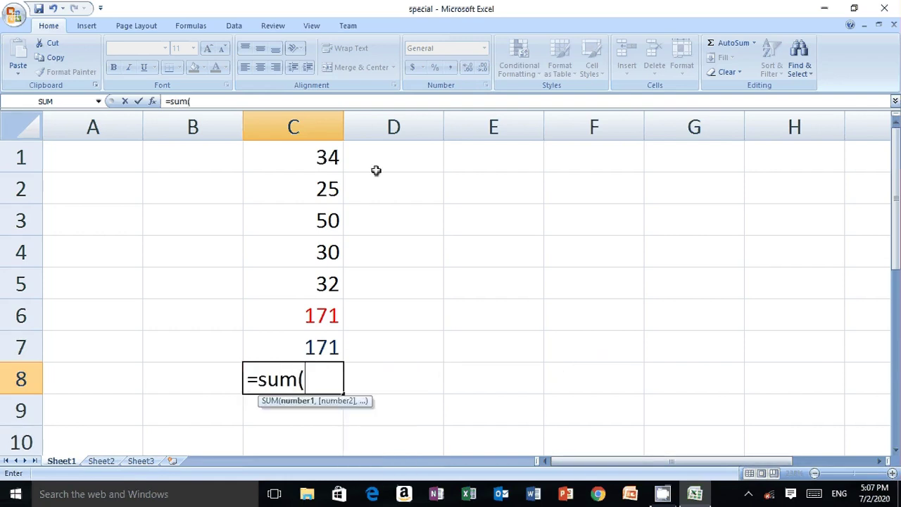
left_click(308, 162)
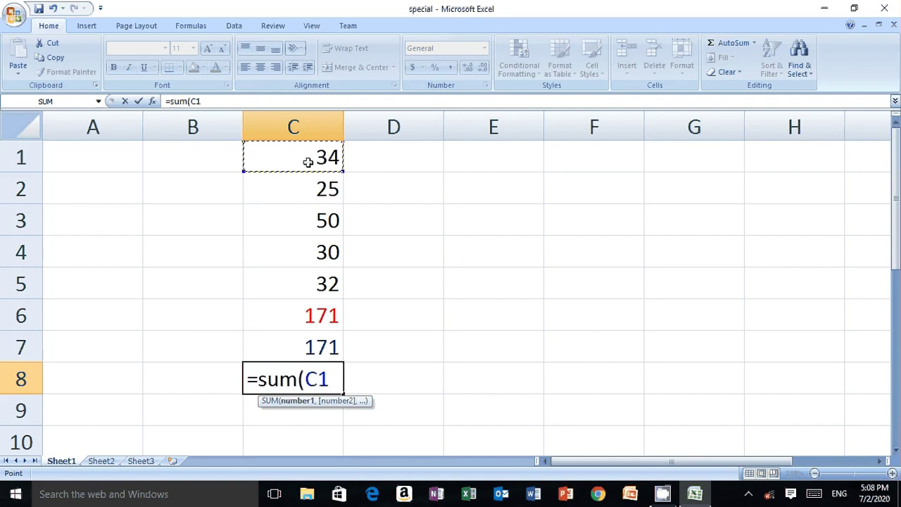
key("F8")
key("BackSpace")
key("BackSpace")
key("Num_Lock")
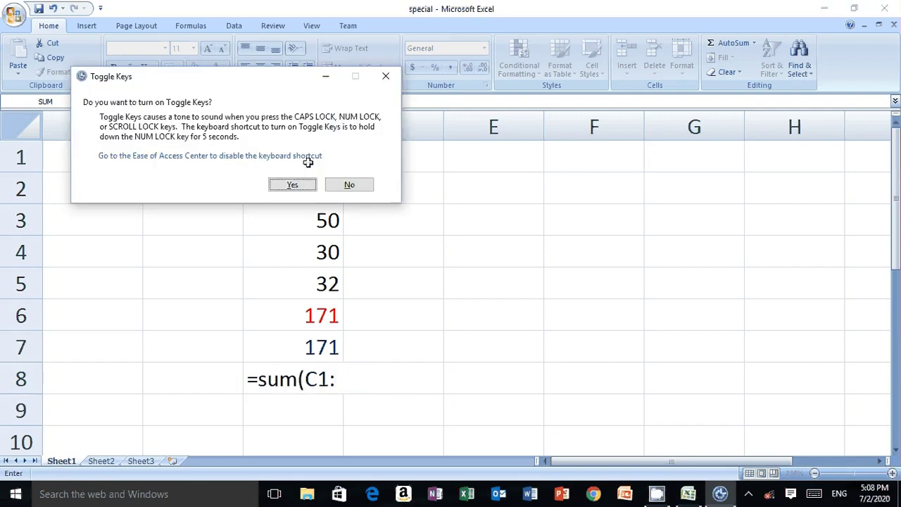
left_click(356, 182)
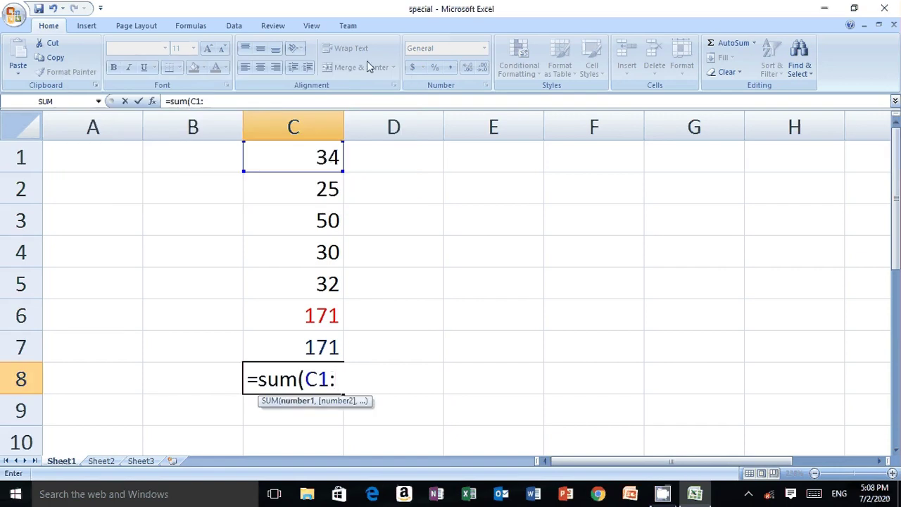
left_click(308, 293)
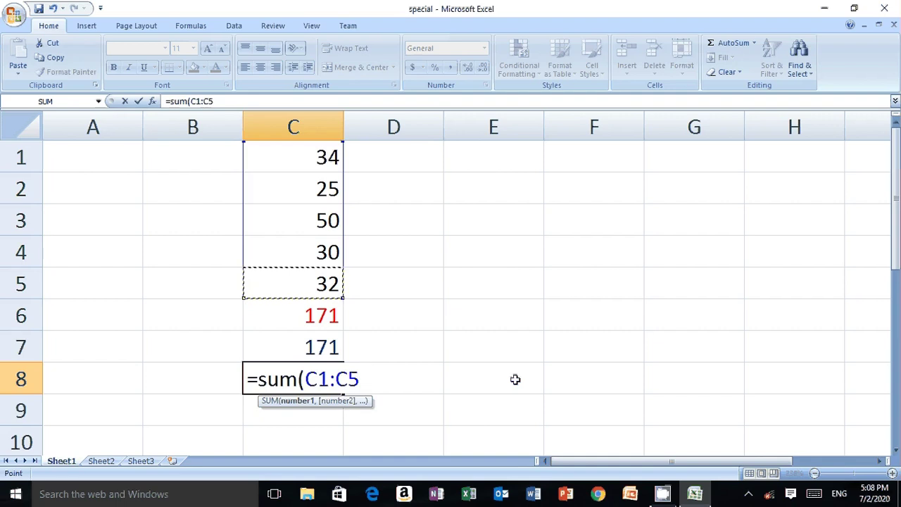
type(")")
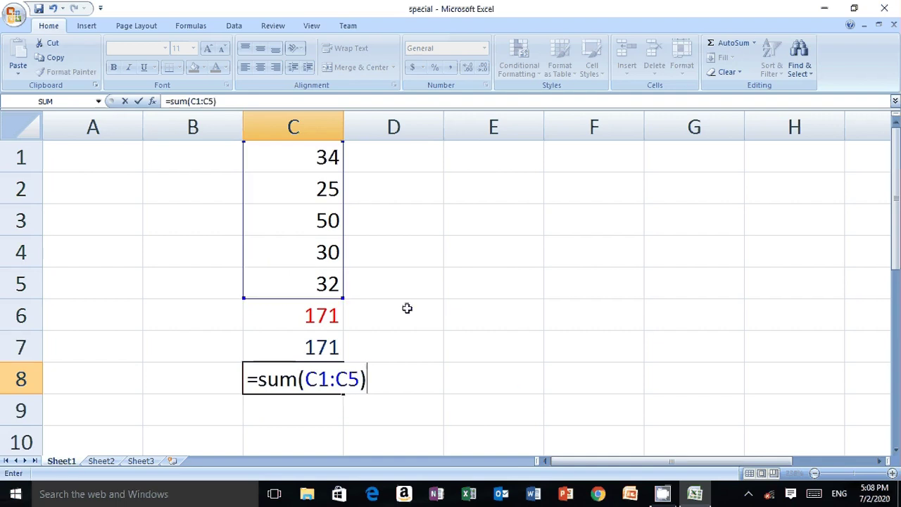
key("Return")
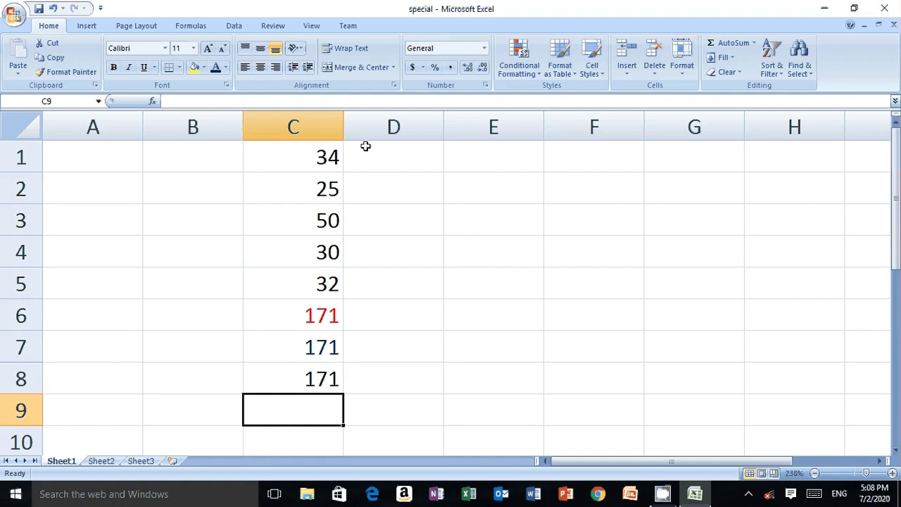
- Clear the numbers and sum results from cells C1 to C8, declining to turn on Toggle Keys
left_click_drag(311, 160, 319, 384)
key("BackSpace")
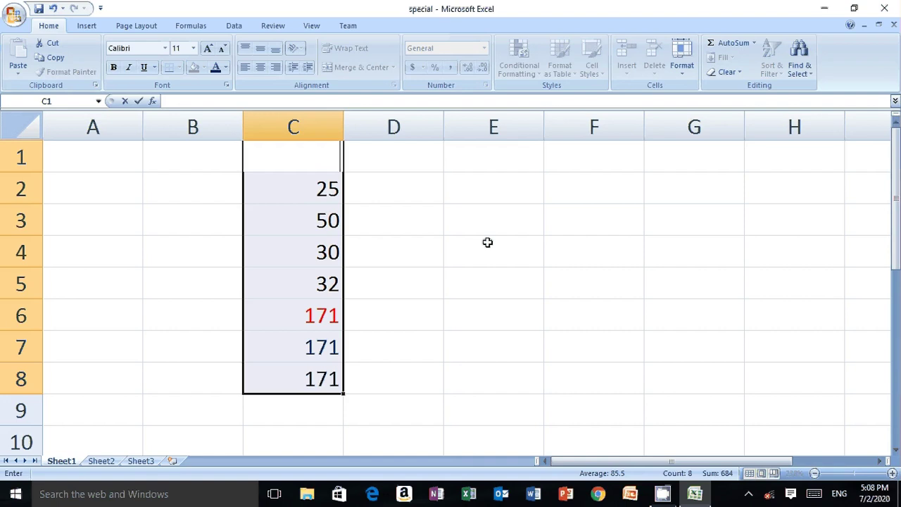
key("Num_Lock")
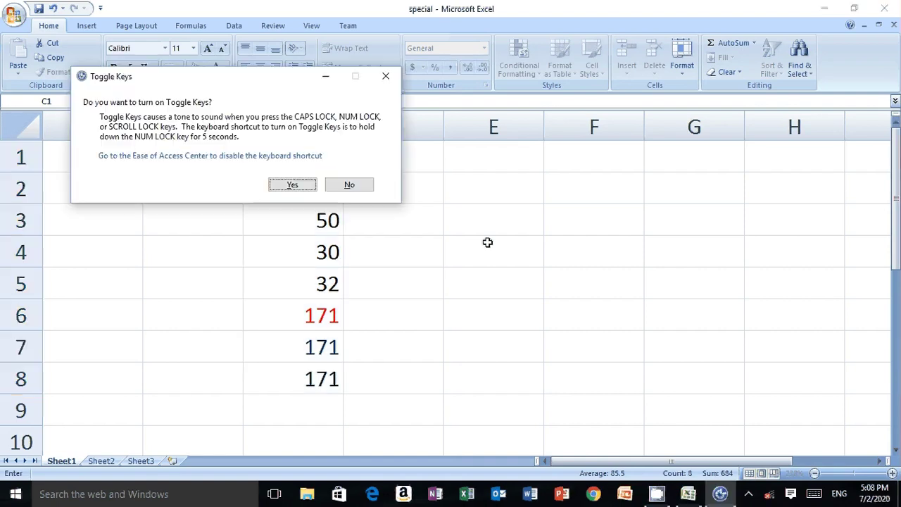
left_click(348, 187)
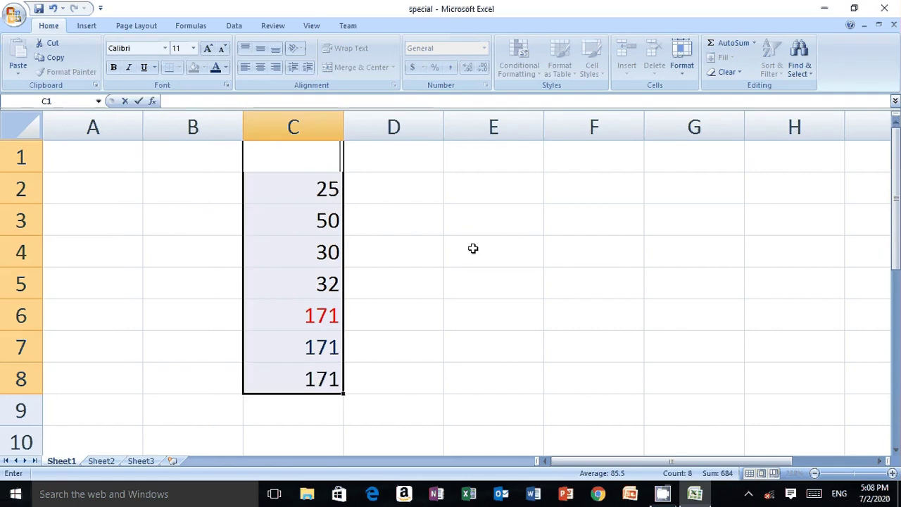
left_click(473, 249)
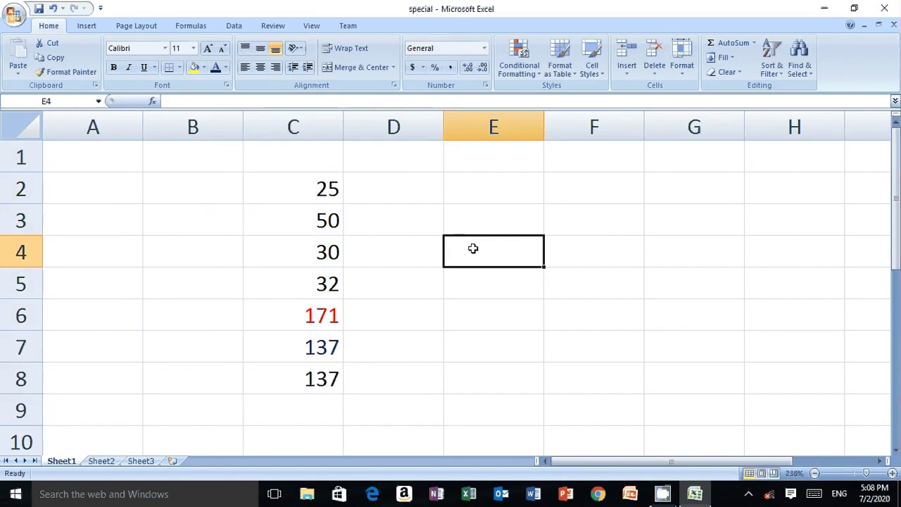
left_click(396, 201)
left_click_drag(322, 185, 328, 374)
key("Delete")
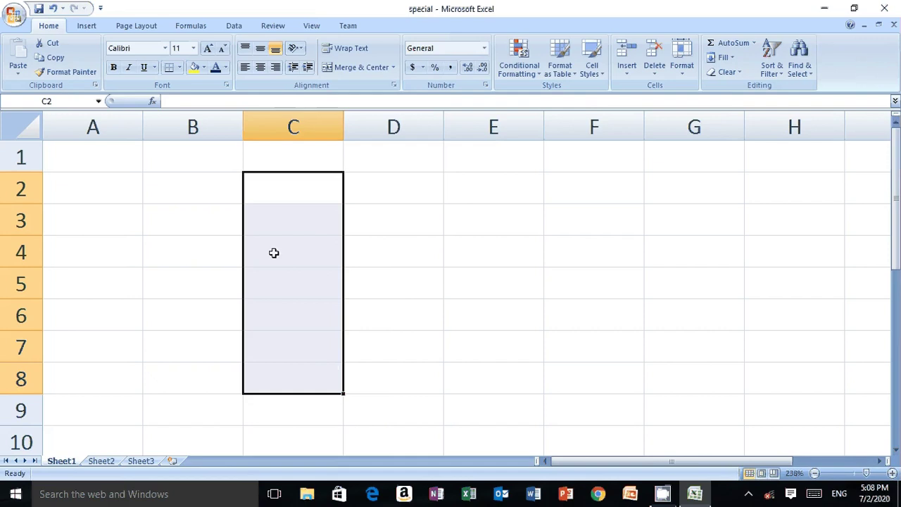
- Merge and center cells A1 to C1 into one title cell
left_click(83, 147)
left_click_drag(84, 147, 298, 153)
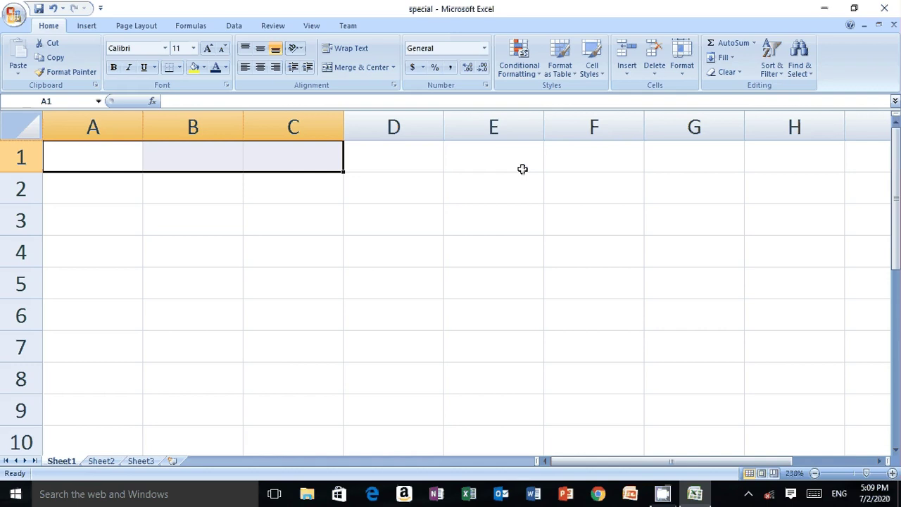
left_click(374, 70)
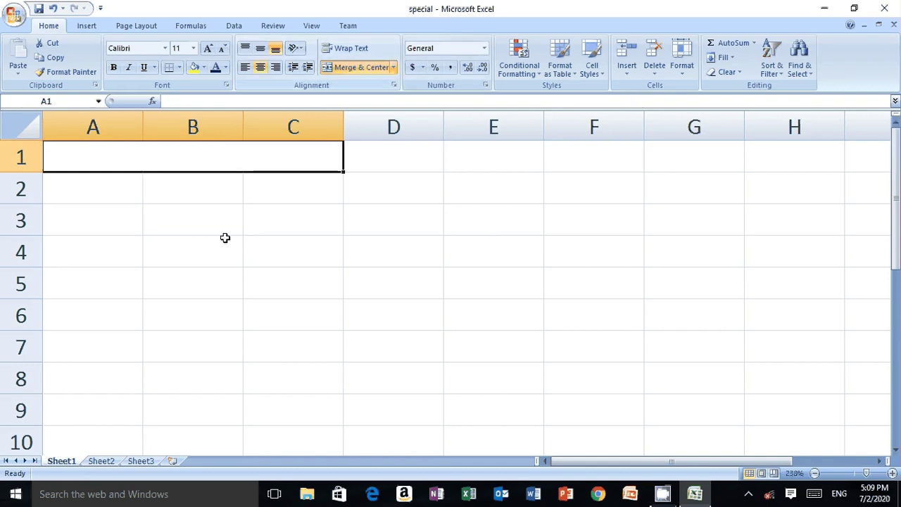
- Enter the start of the title, jk instituteof, in the merged cell A1, correcting the spelling of institute
double_click(216, 163)
type("jk")
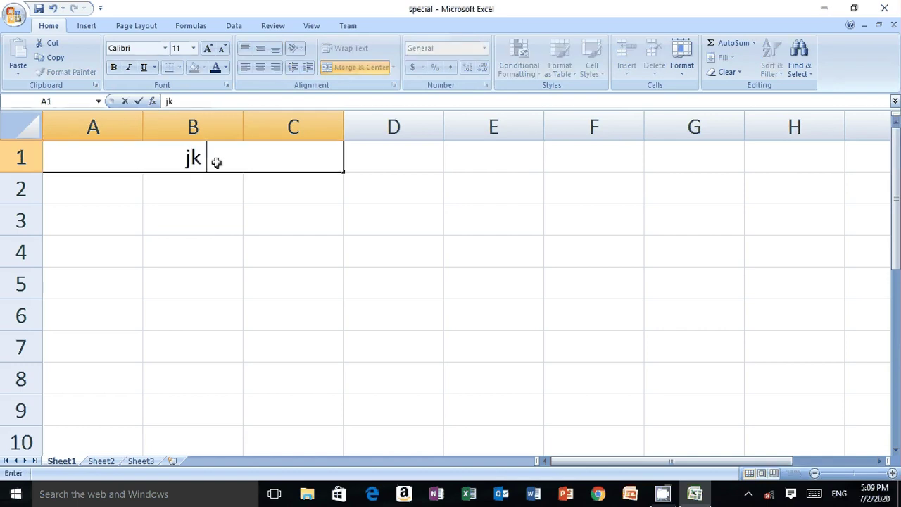
type(" inst")
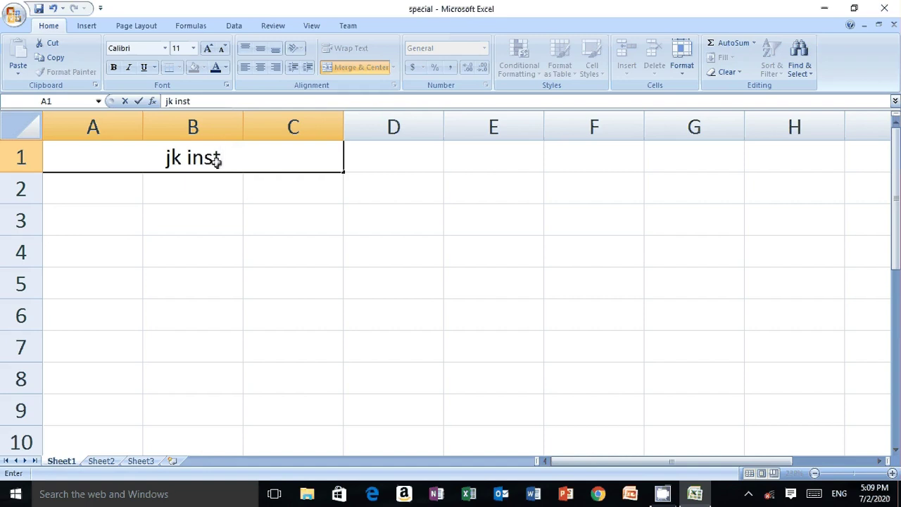
type("iti")
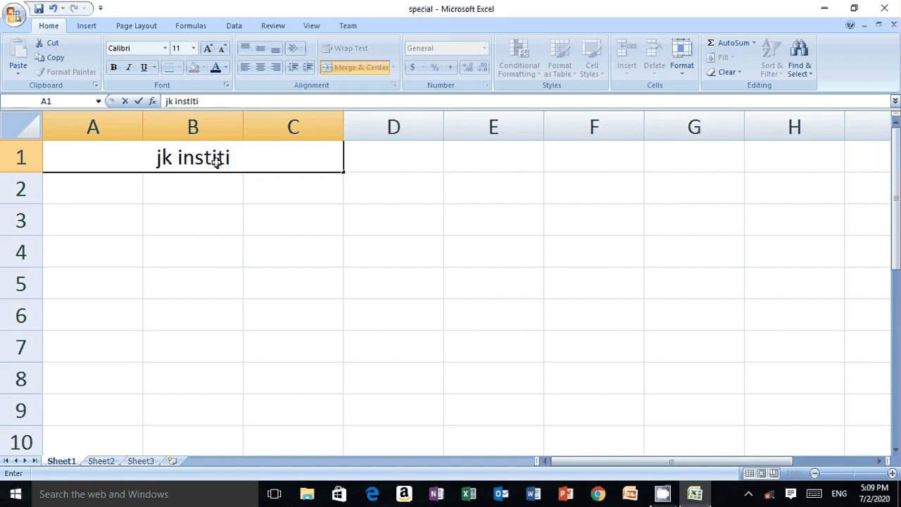
type("te")
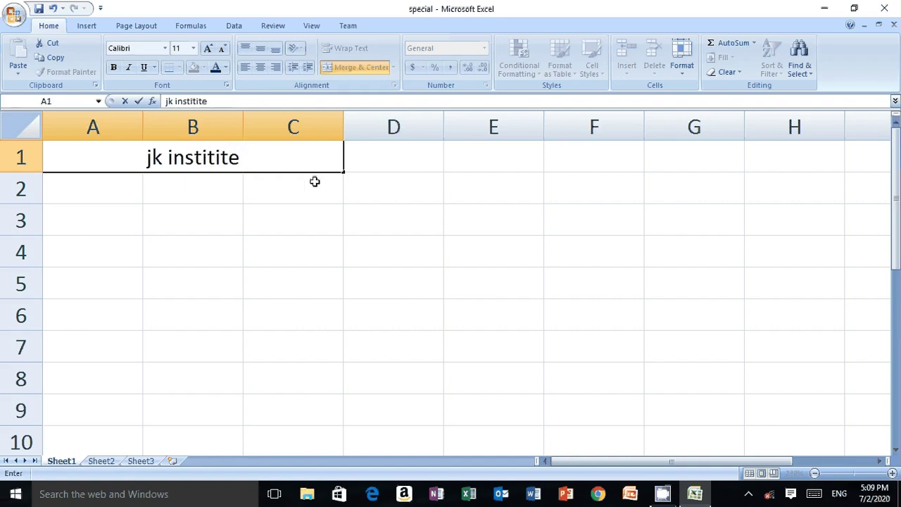
key("BackSpace")
key("BackSpace")
key("BackSpace")
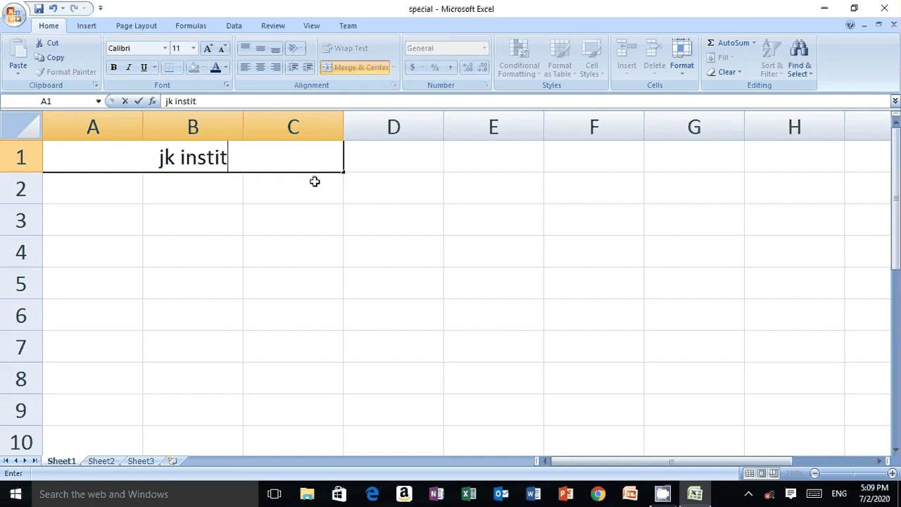
type("ute")
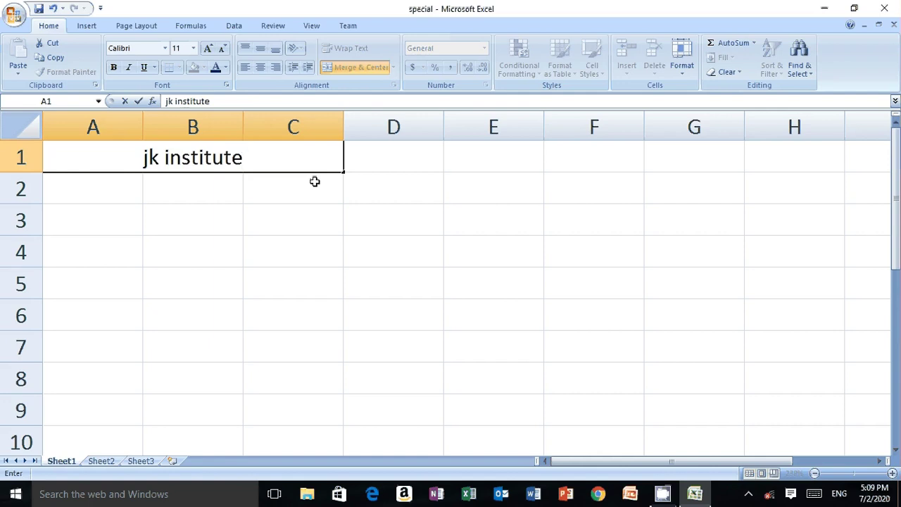
type("of")
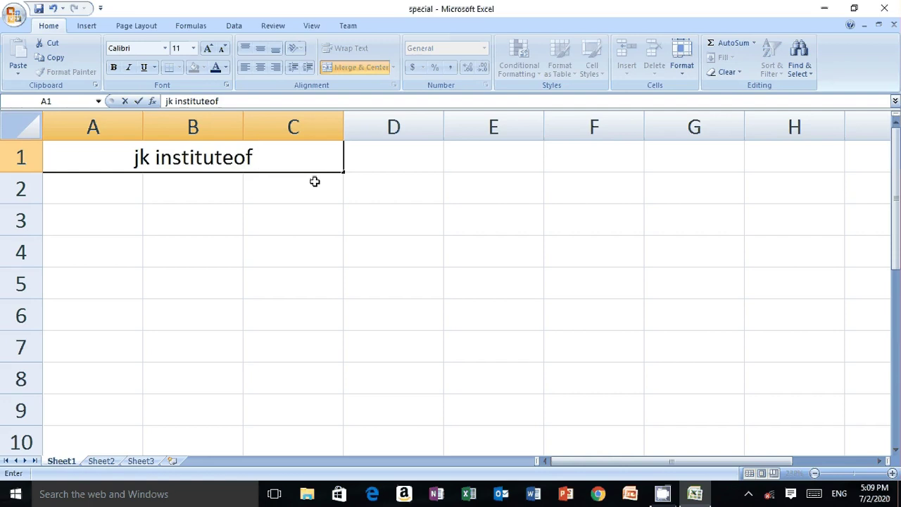
key("Left")
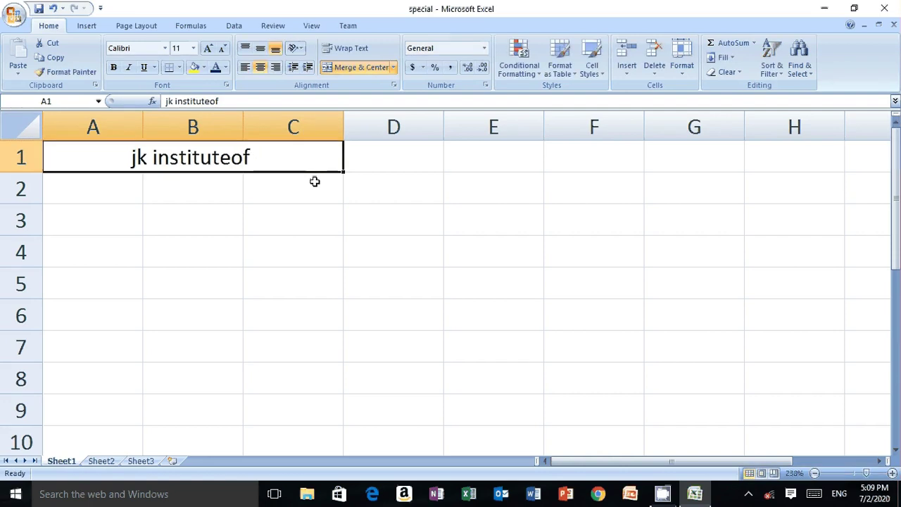
- Insert the missing space before "of" in the merged title cell and complete the title as jk institute of technology
double_click(267, 164)
key("Left")
key("Left")
key("Left")
key("Left")
key("Left")
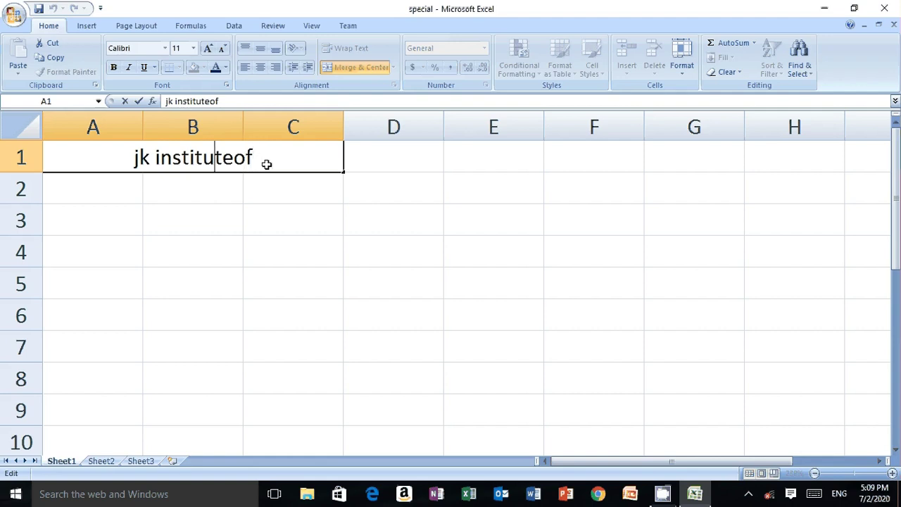
key("Right")
key("Right")
key("Right")
key("Left")
key("Right")
key("Right")
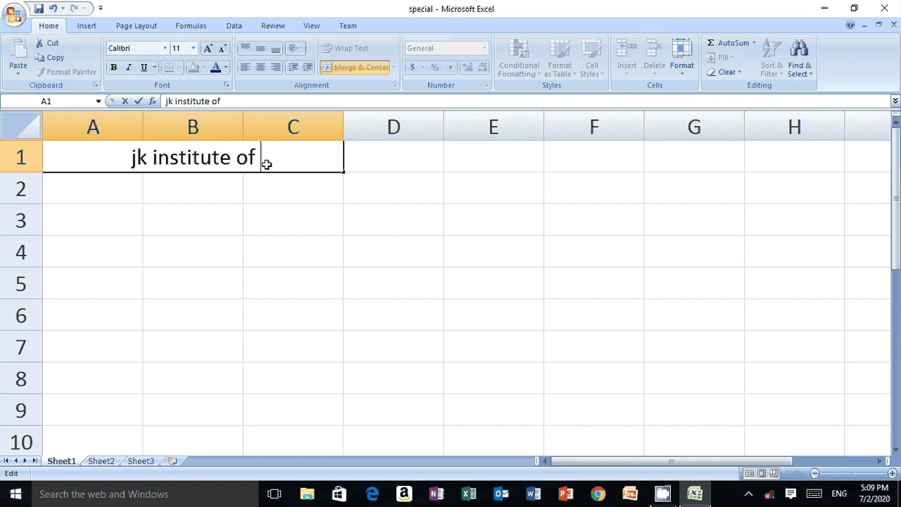
type("tech")
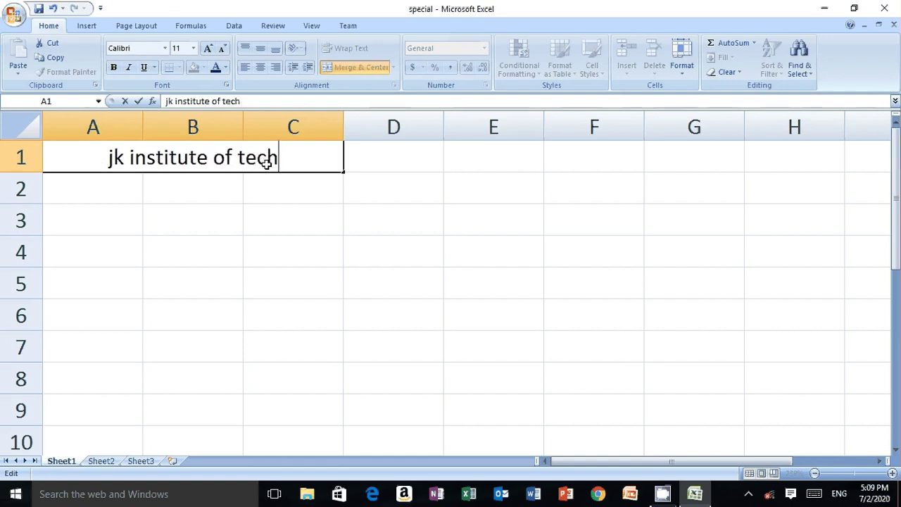
type("nology")
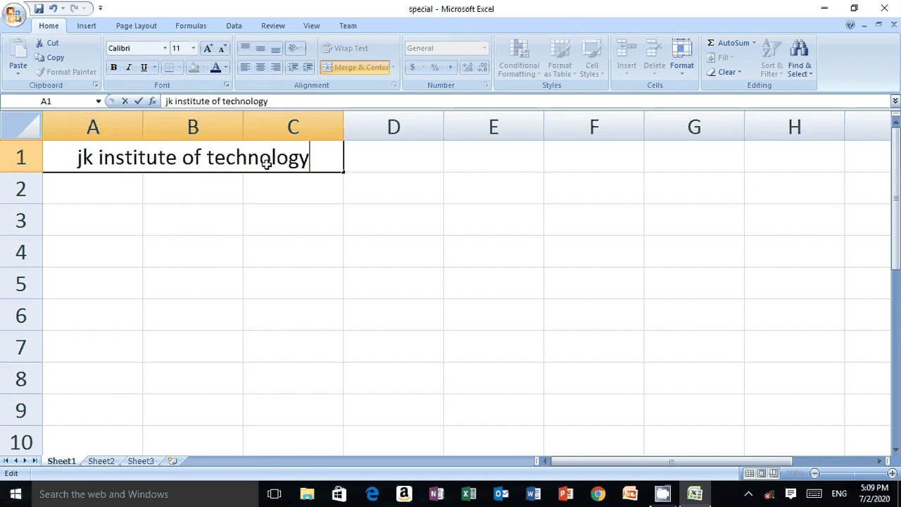
left_click(237, 208)
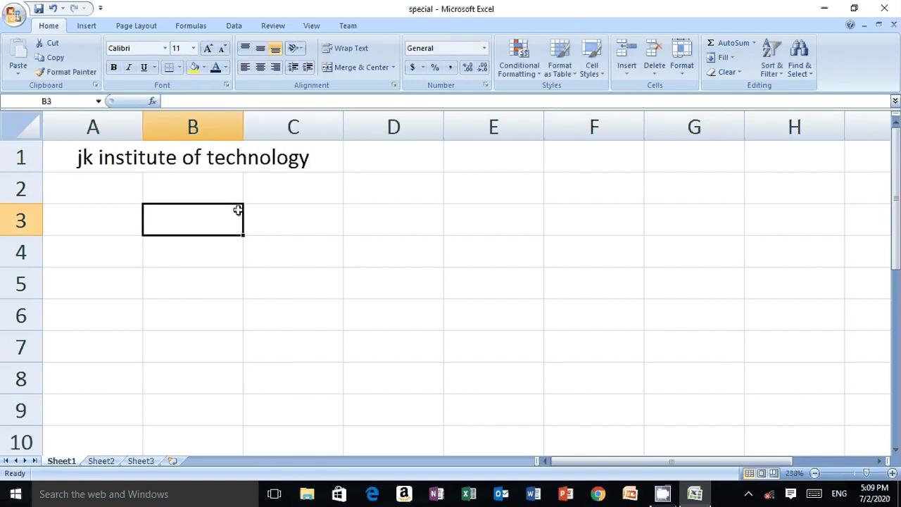
- Enter the column headings s.no. in cell A2 and trade in cell B2
left_click(102, 193)
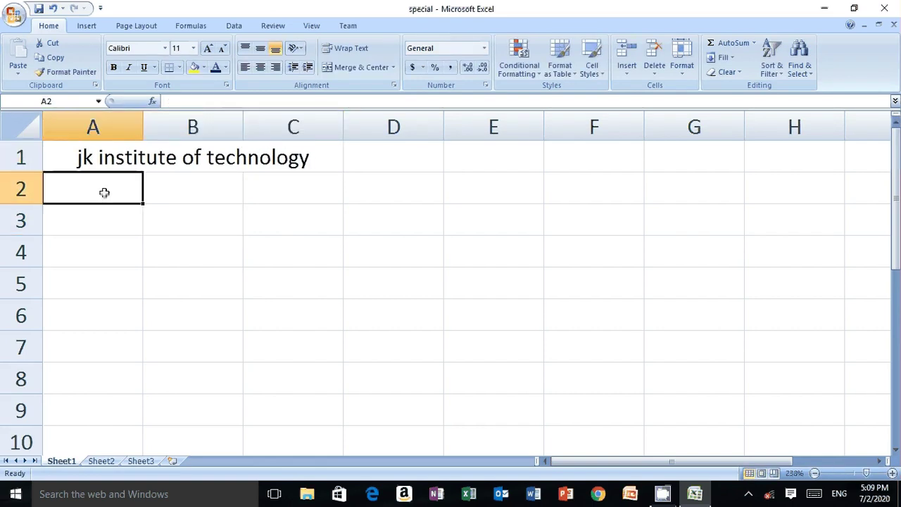
type("s.n.")
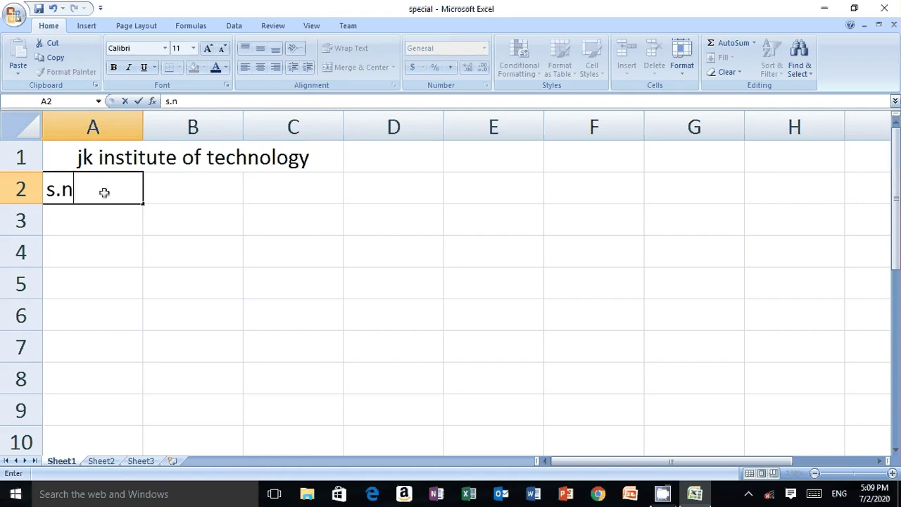
key("BackSpace")
type("o.")
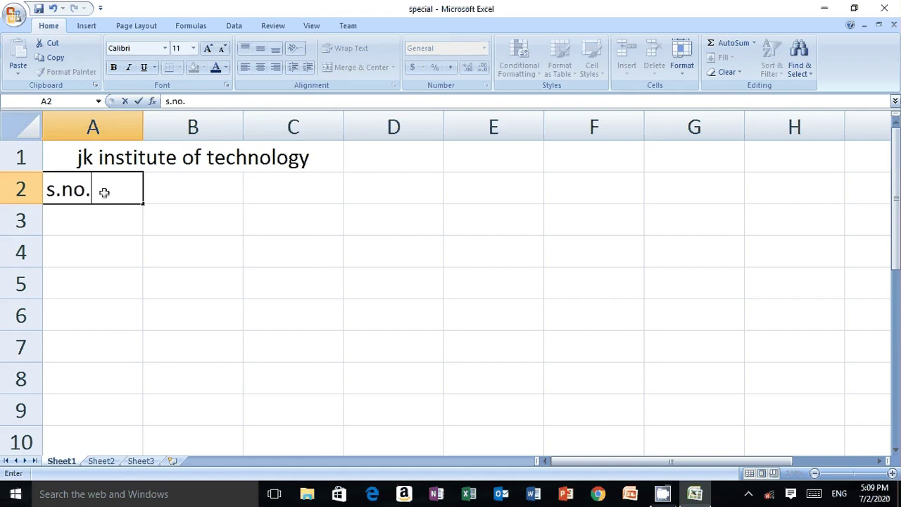
left_click(200, 183)
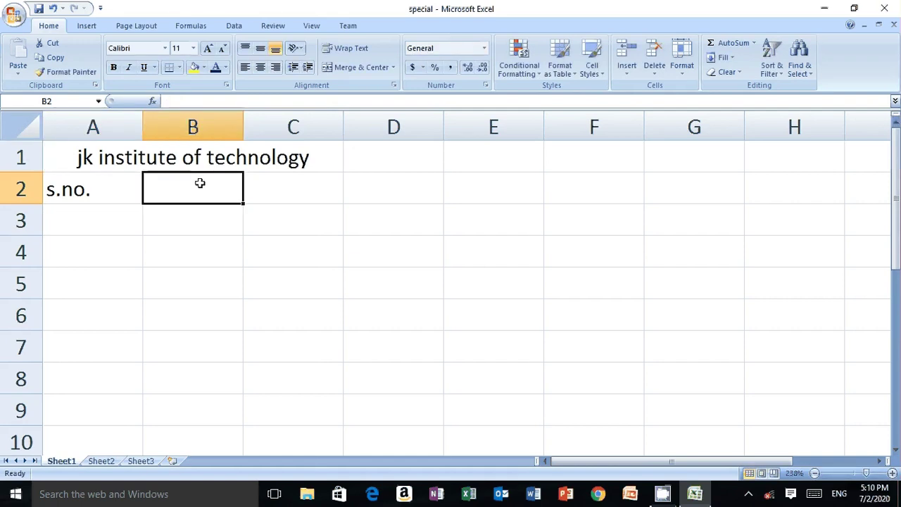
type("trade")
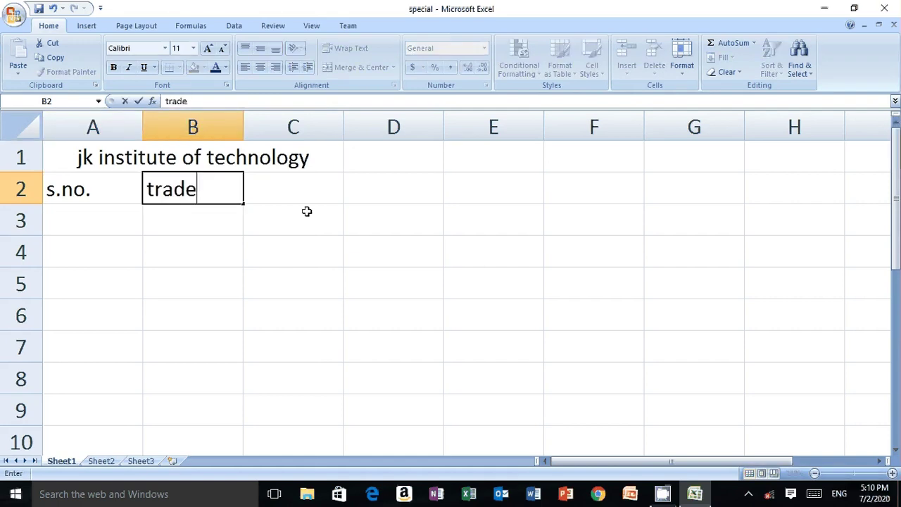
key("Up")
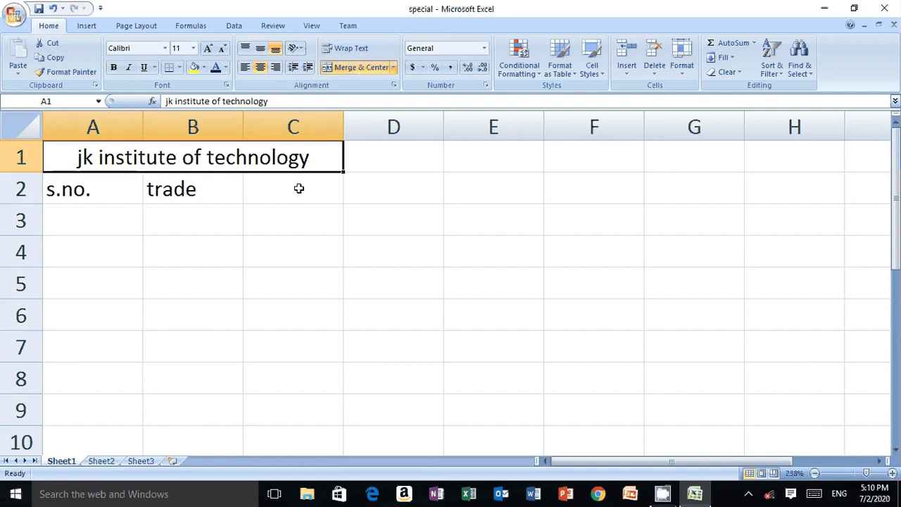
- Enter the heading trainees in cell C2, replacing the mistakenly entered word trade
left_click(298, 188)
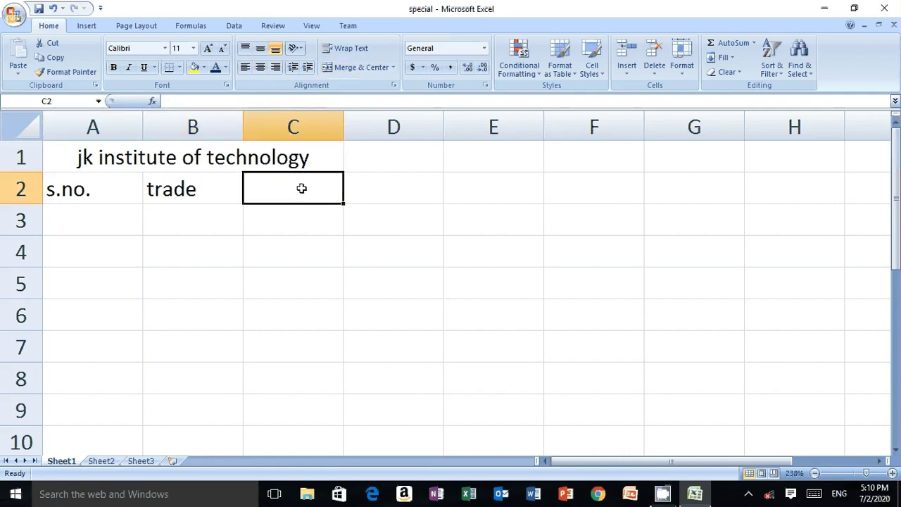
type("trade")
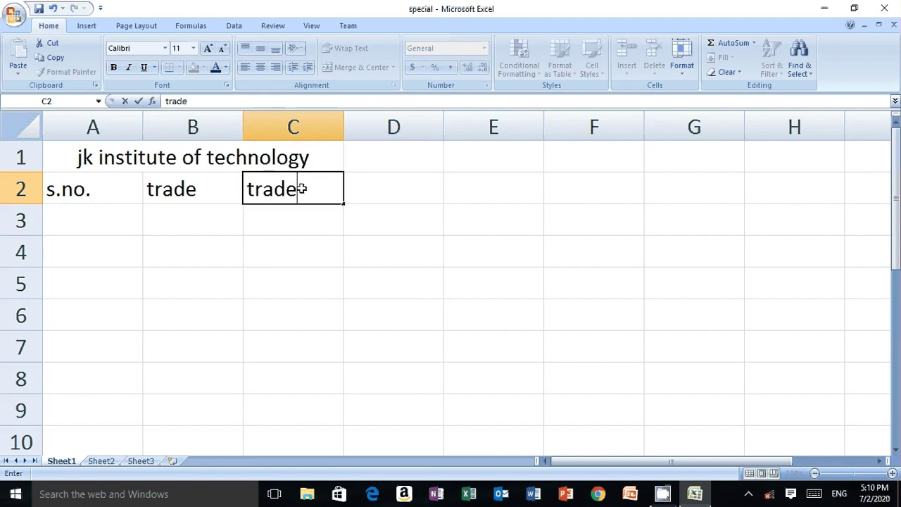
key("BackSpace")
key("BackSpace")
key("BackSpace")
key("BackSpace")
key("BackSpace")
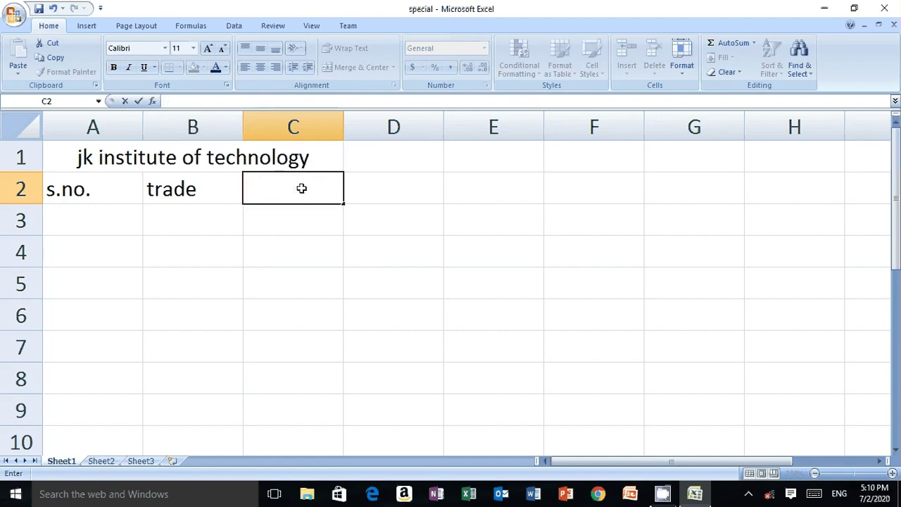
type("trainees")
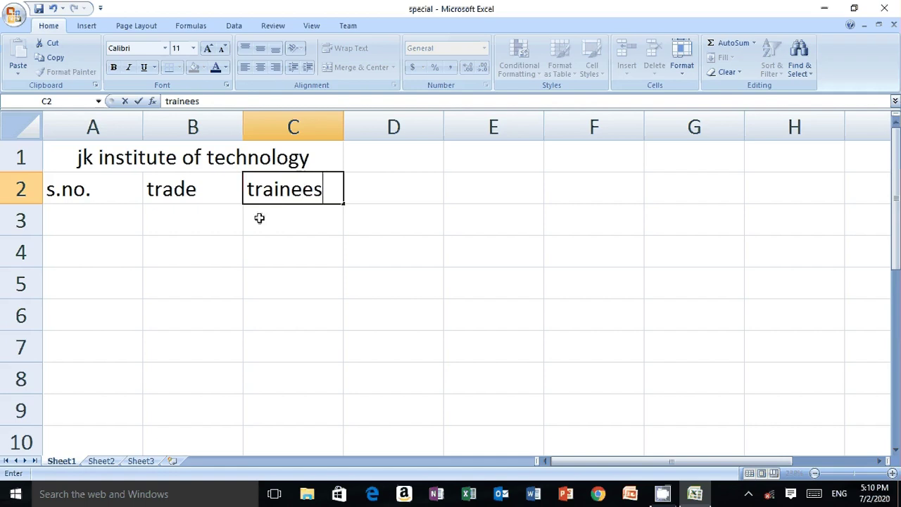
- Enter the serial numbers 1 to 4 under the s.no. heading in cells A3 to A6
left_click(140, 223)
type("1")
key("Return")
type("2")
key("Return")
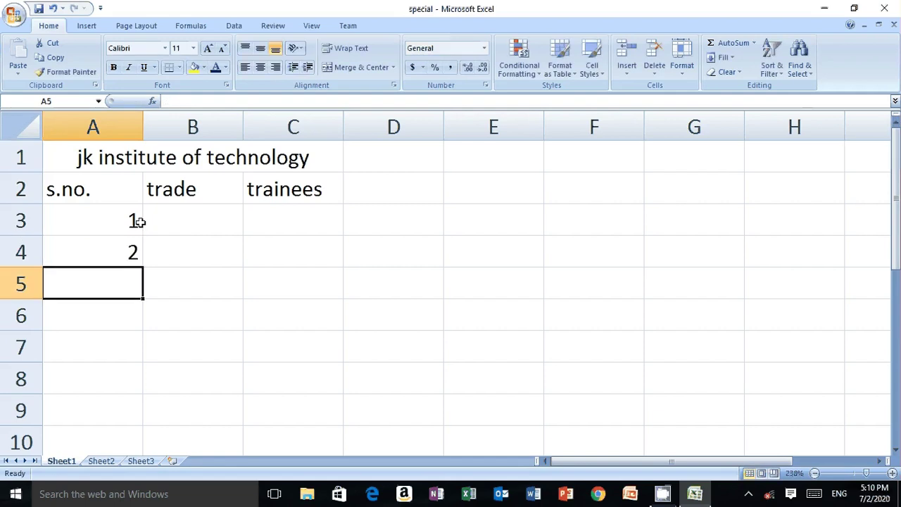
type("3")
key("Return")
type("4")
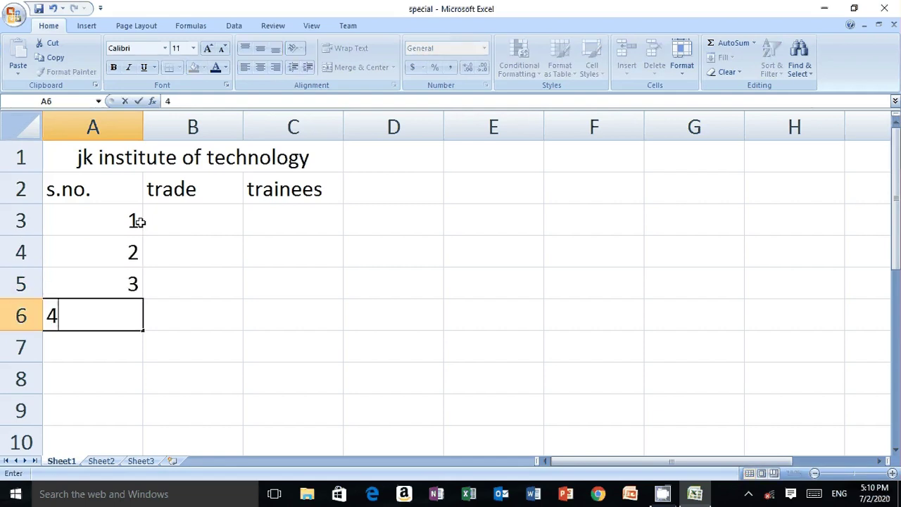
key("Return")
- Enter serial number 6 in cell A8 and fill the skipped cell A7 with 5
key("Return")
type("6")
key("Return")
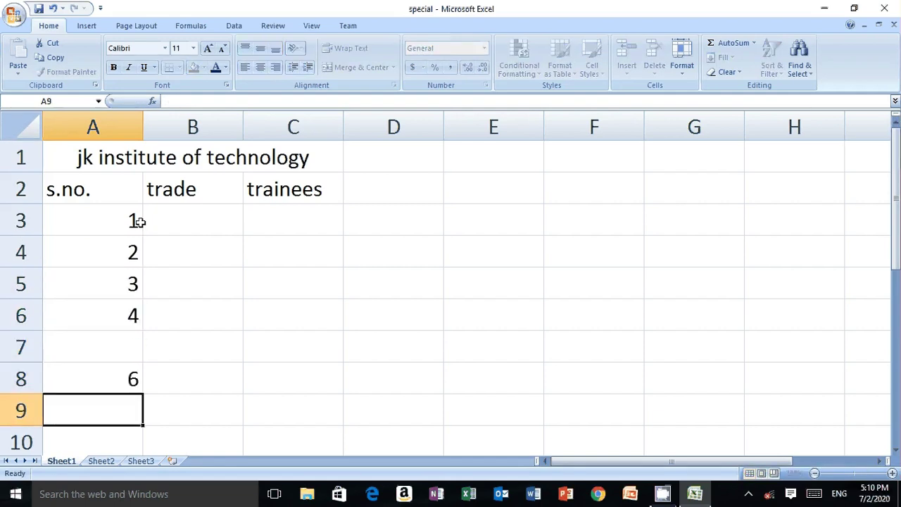
key("Up")
key("Up")
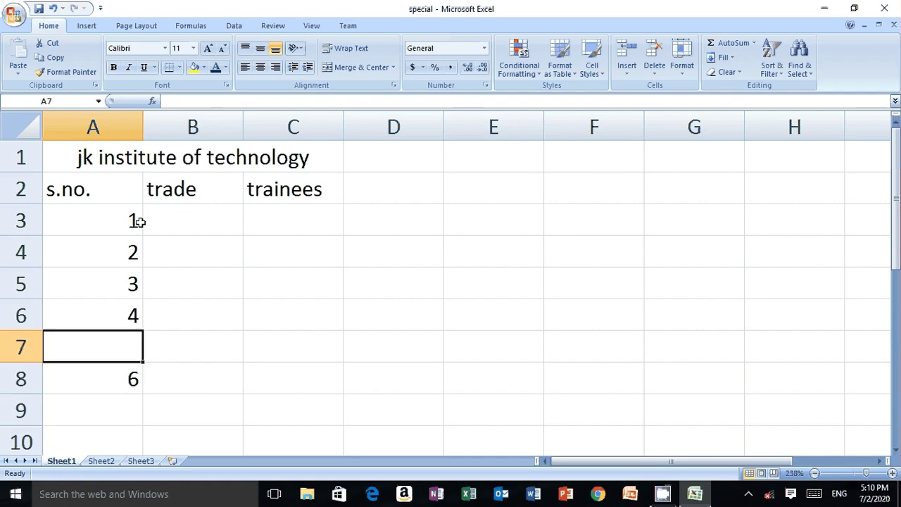
type("5")
key("Return")
key("Return")
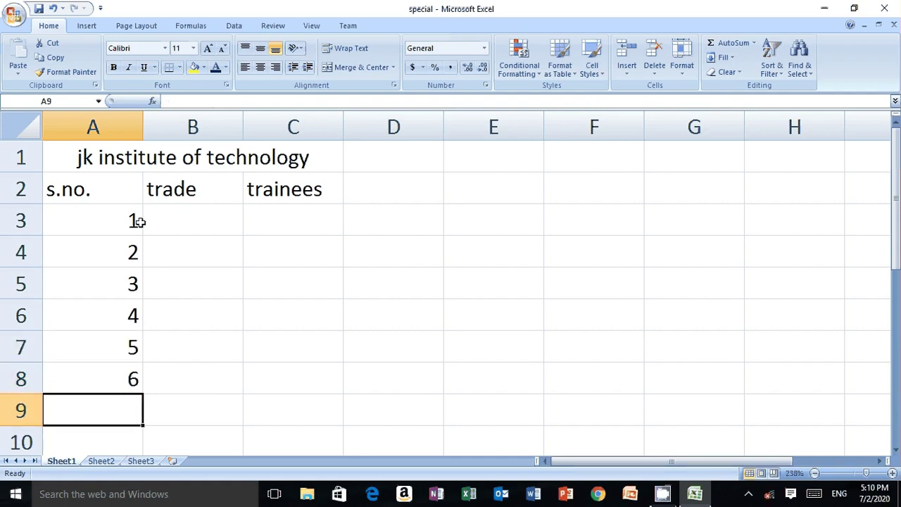
- Continue the serial numbers with 7 in cell A9 and 8 in cell A10
key("Return")
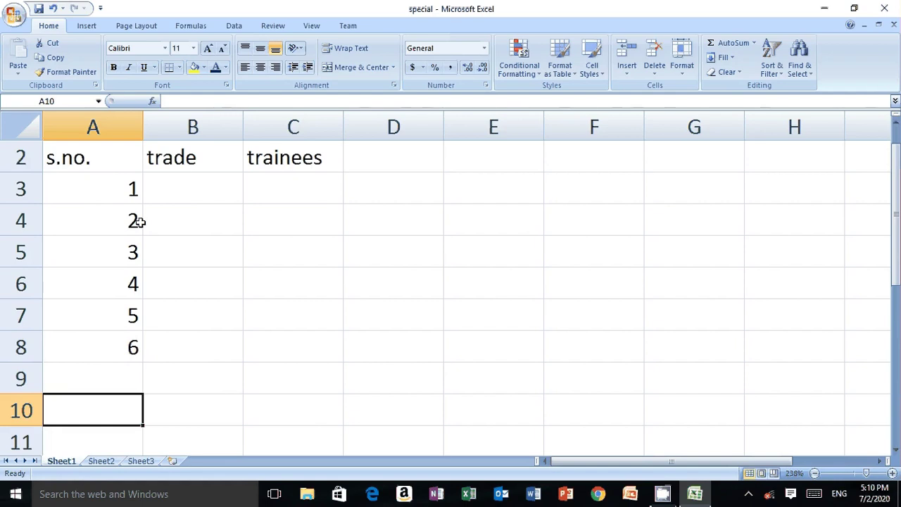
key("Up")
type("7")
key("Return")
key("Up")
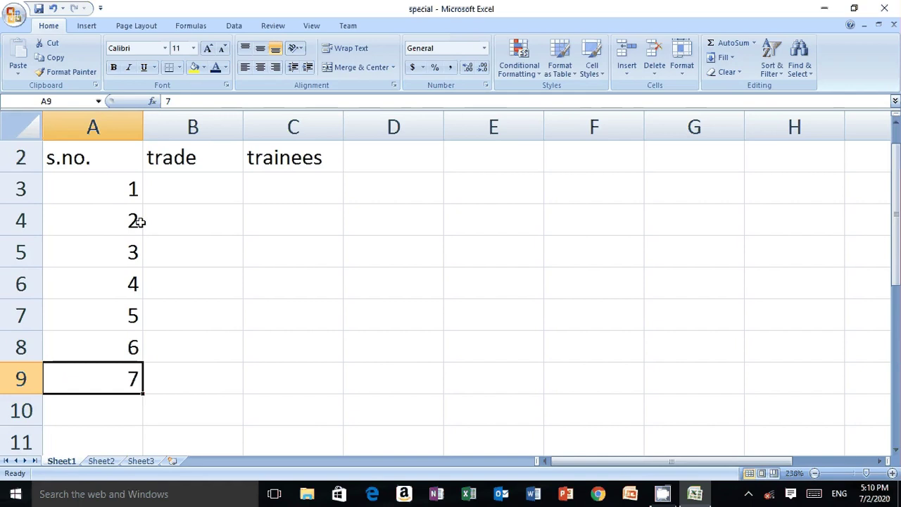
key("Down")
type("8")
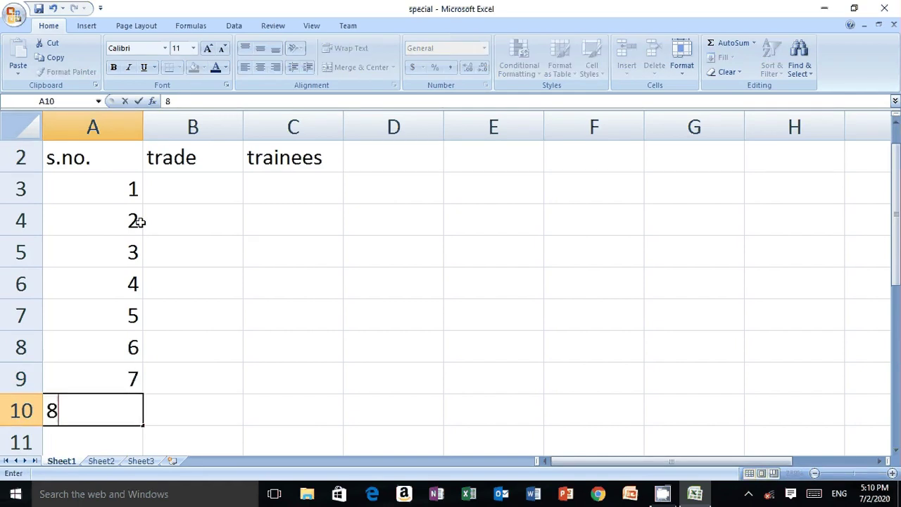
key("Return")
- Enter the trades ictsm in cell B3 and copa in cell B4
key("Up")
key("Up")
key("Up")
key("Up")
key("Up")
key("Up")
key("Up")
key("Up")
key("Up")
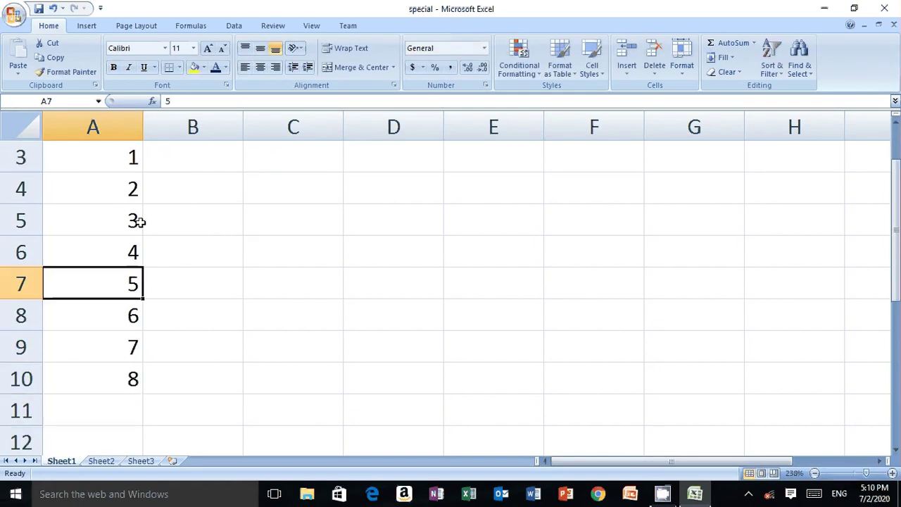
key("Right")
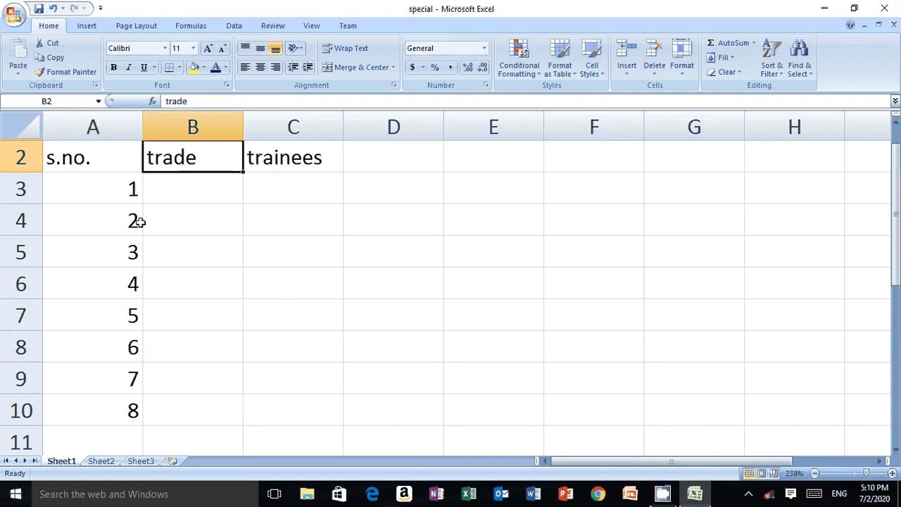
key("Down")
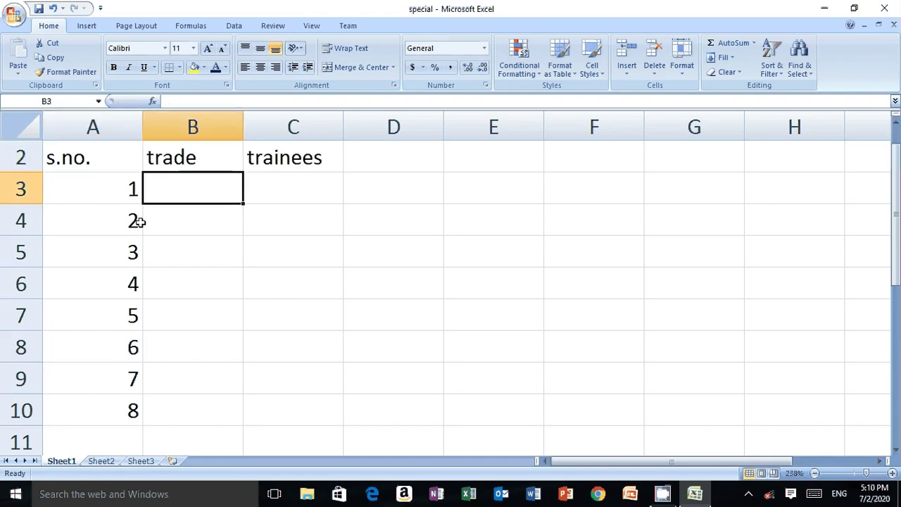
scroll(141, 222, "up", 1)
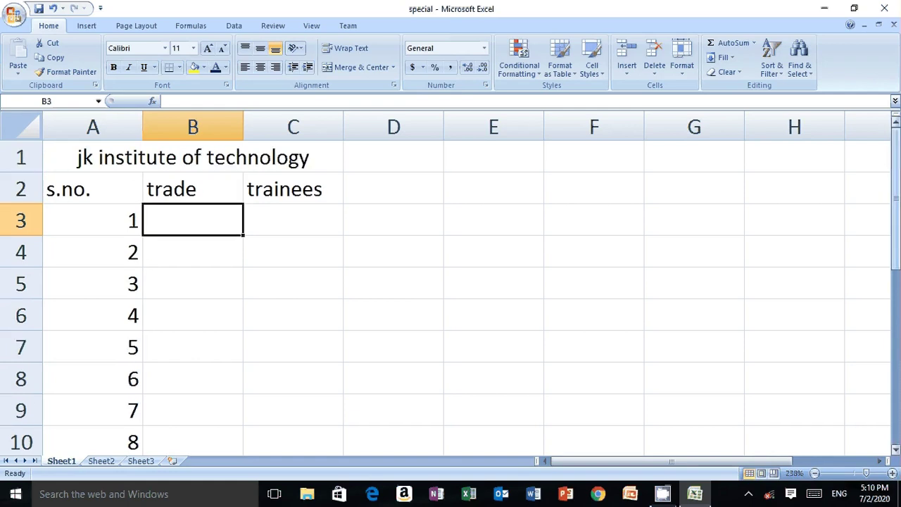
type("ictsm")
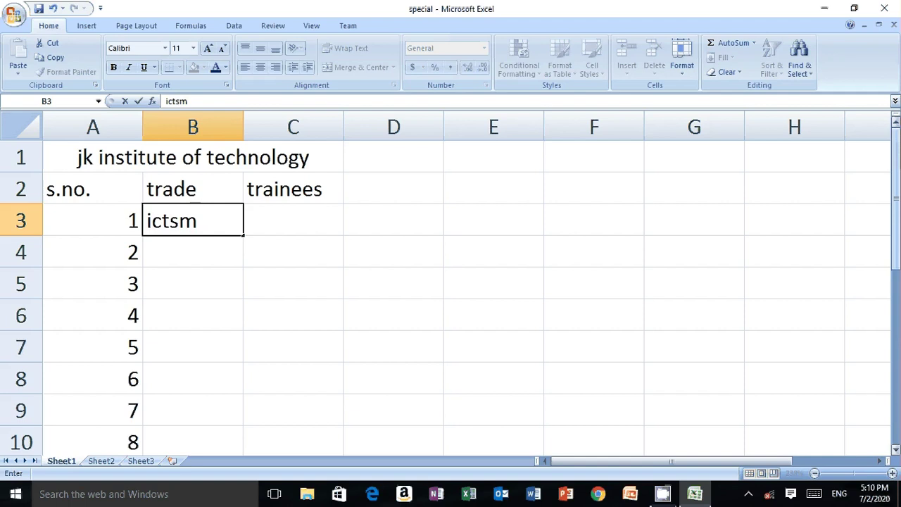
key("Return")
type("copa")
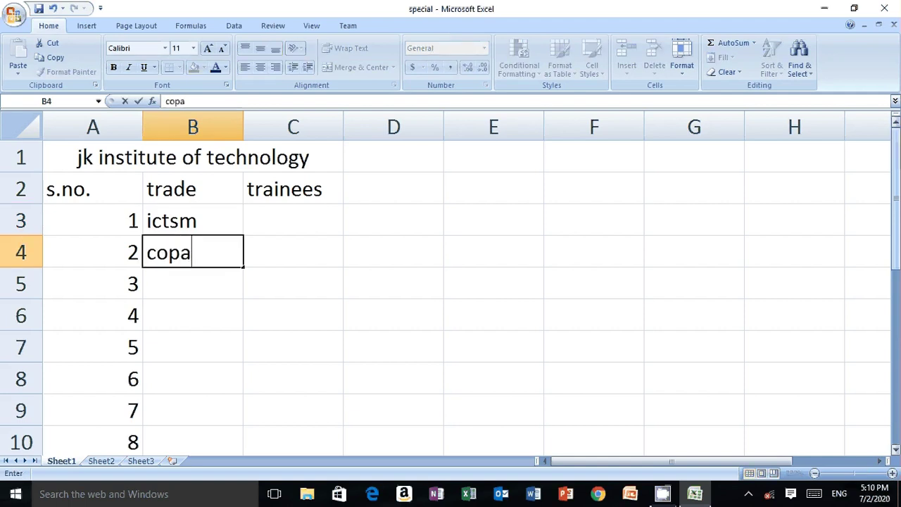
key("Return")
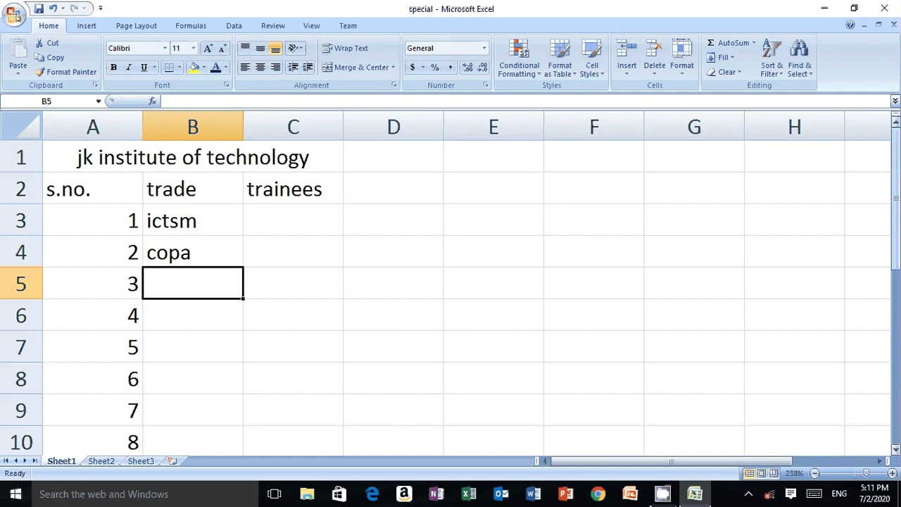
- Enter the trades electronics in cell B5 and electrician in cell B6
type("elect")
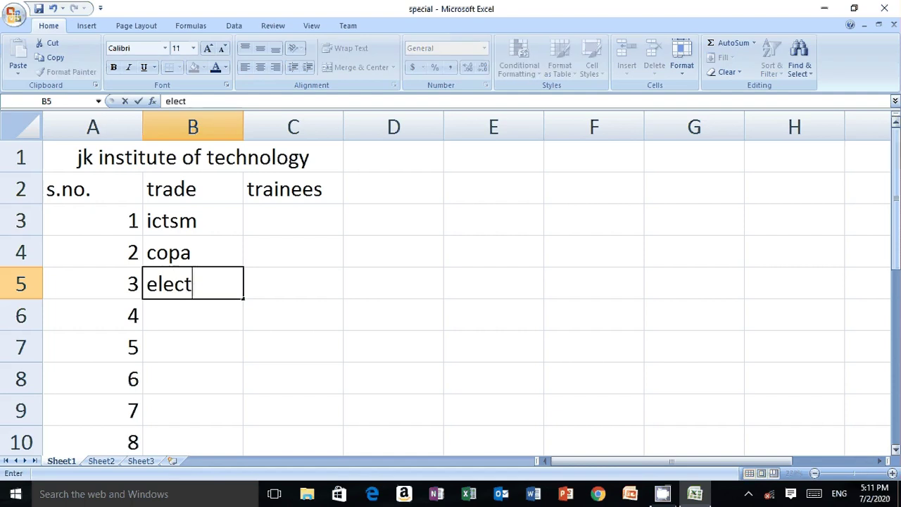
type("ronics")
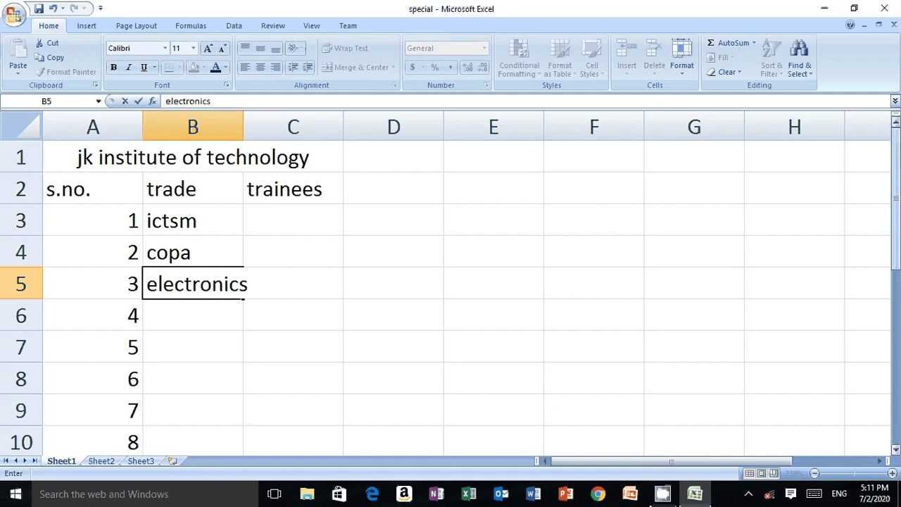
key("Return")
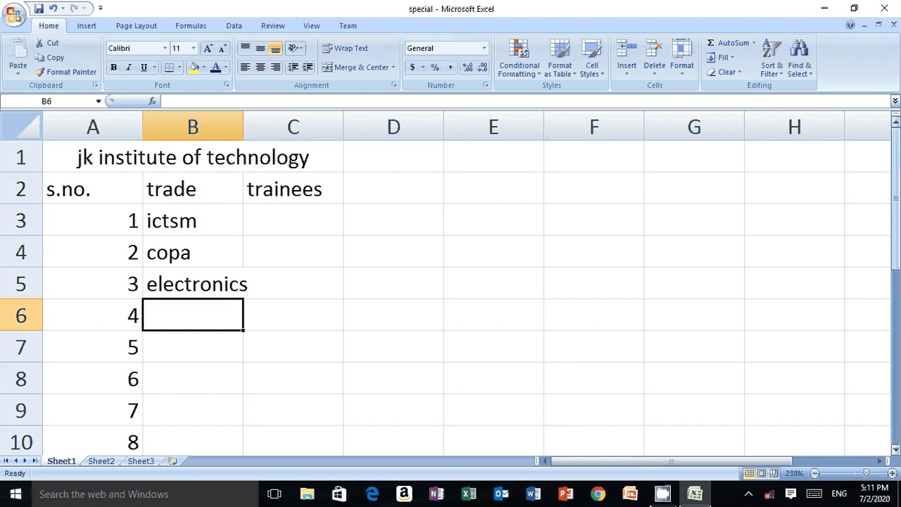
type("elect")
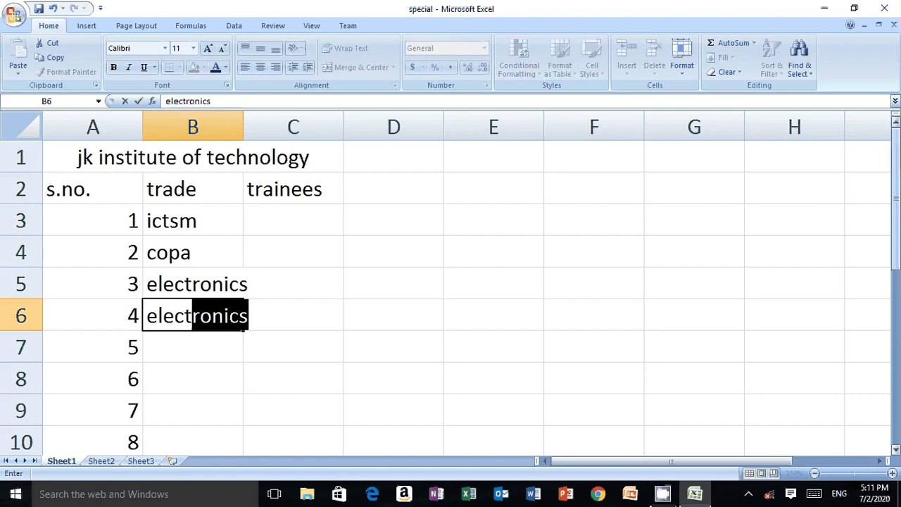
type("rician")
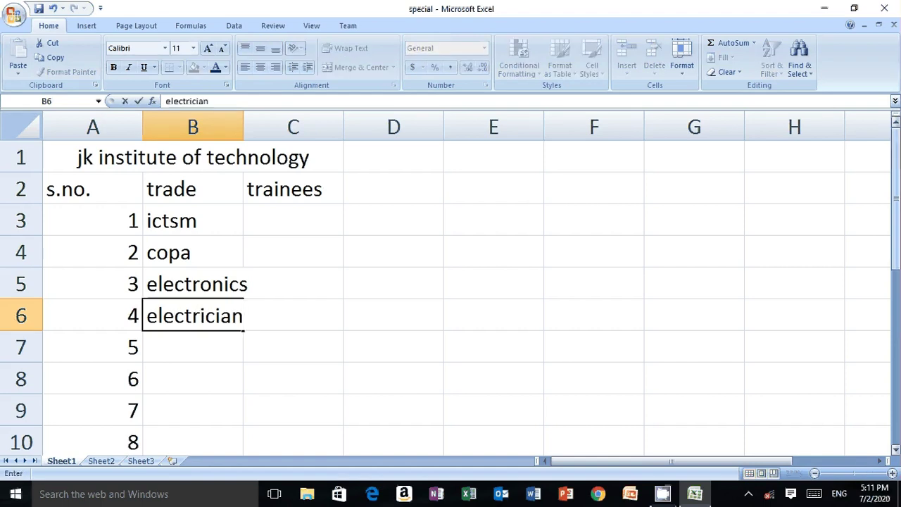
key("Return")
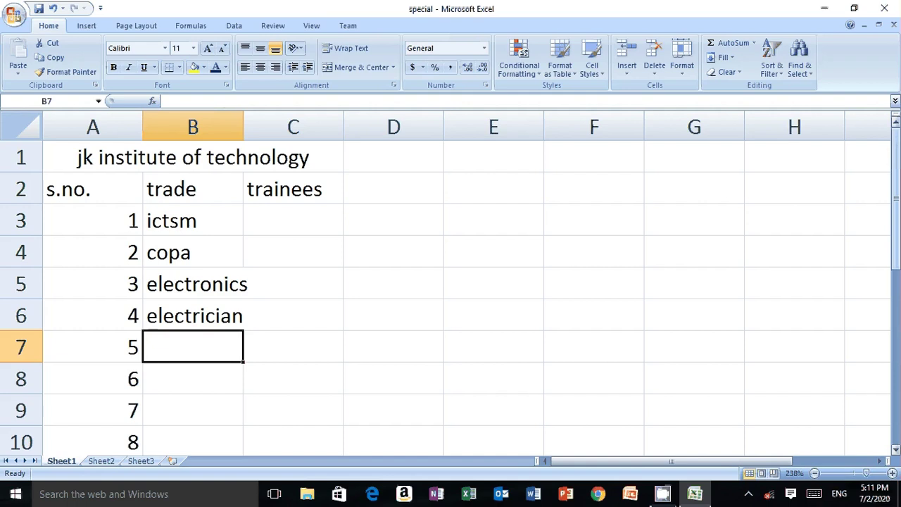
- Enter the trade fitter in cell B7, correcting the misspelled first attempt
type("fotter")
key("BackSpace")
key("BackSpace")
key("BackSpace")
key("BackSpace")
key("BackSpace")
type("itter")
key("Return")
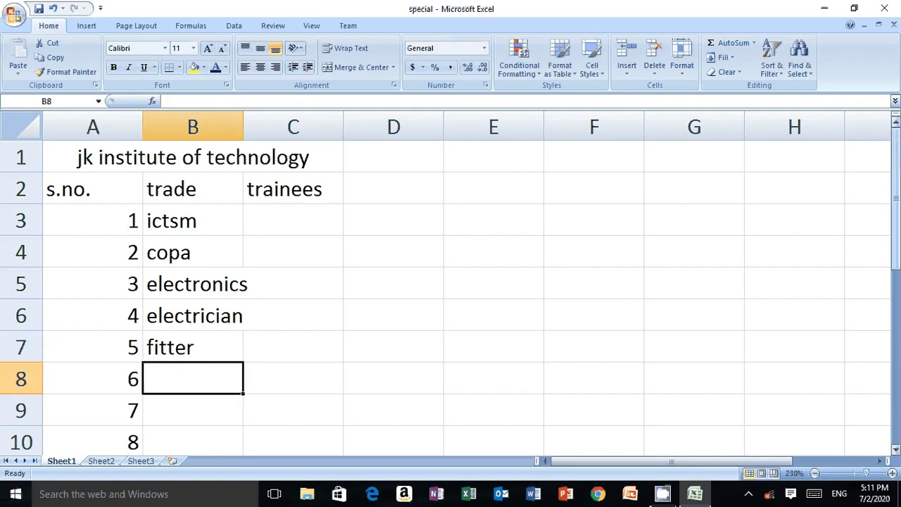
- Enter the trades mmv in cell B8 and rac in cell B9
type("mmv")
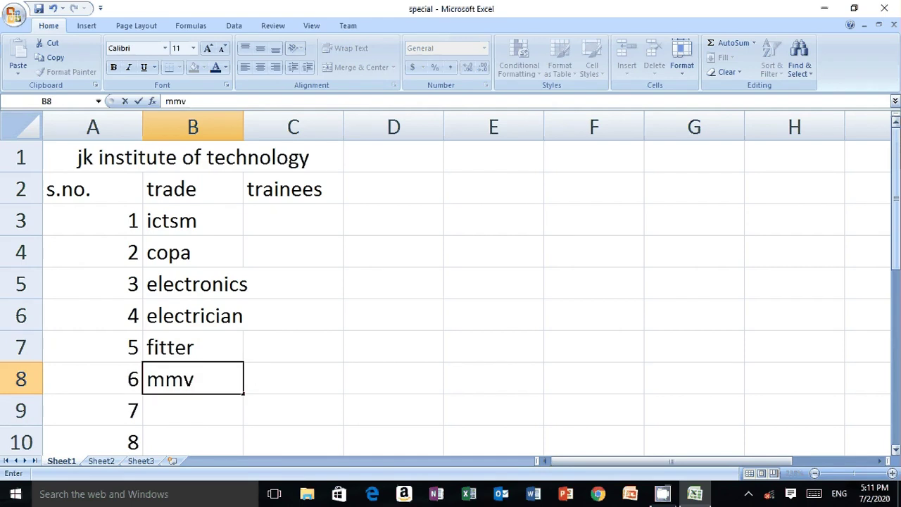
key("Return")
type("rac")
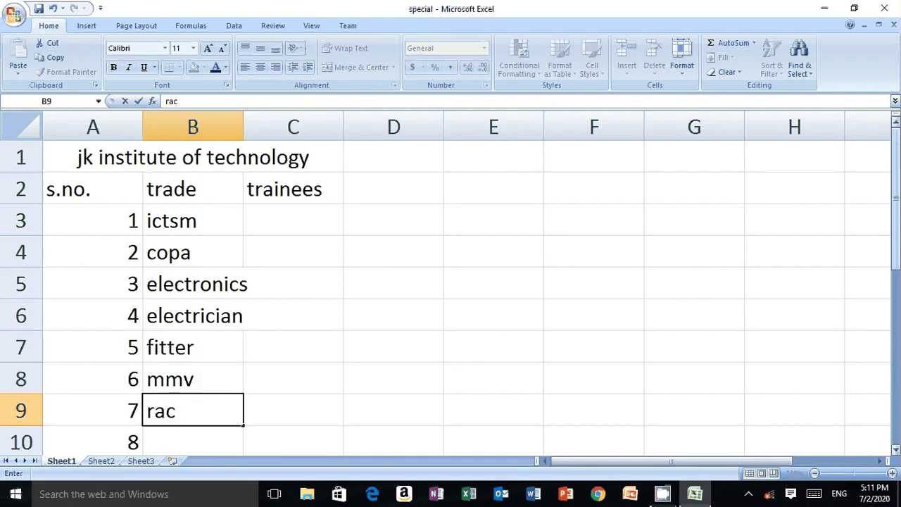
key("Return")
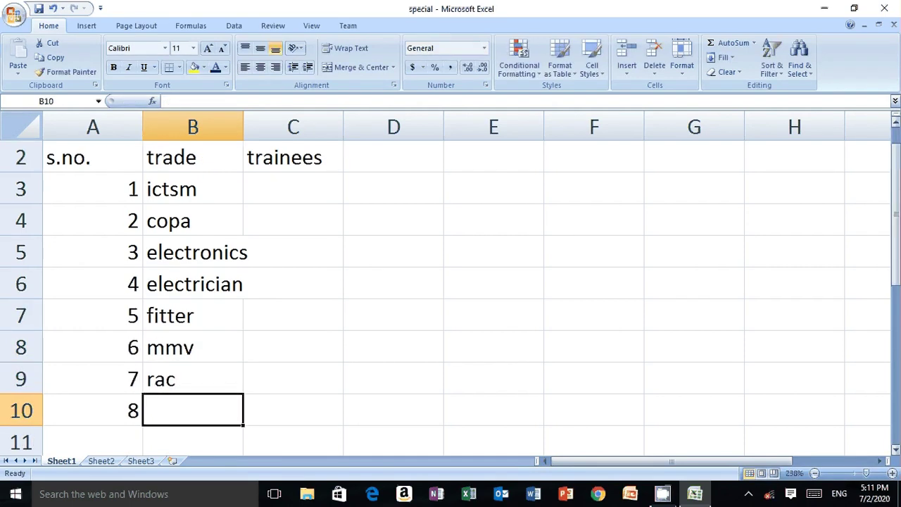
- Enter the trade aocp in cell B10 and widen column B to fit the trade names
type("aop")
key("BackSpace")
type("cp")
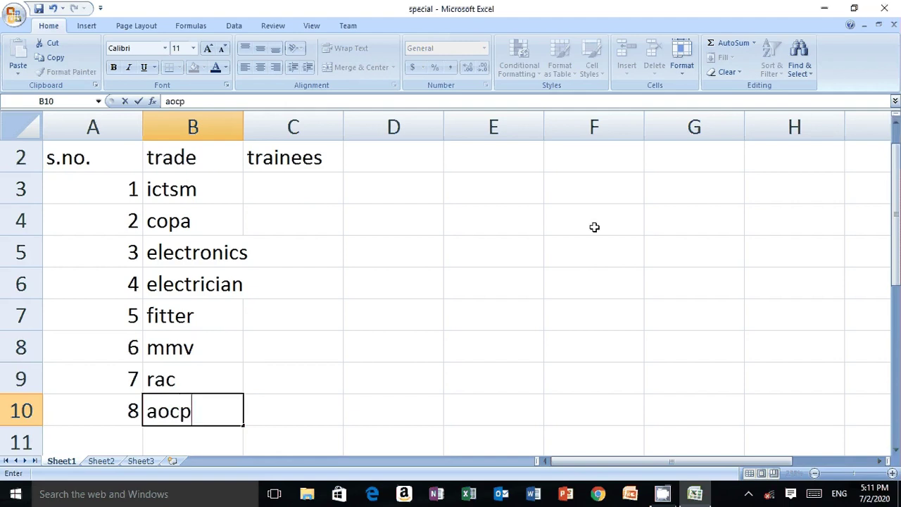
left_click(412, 262)
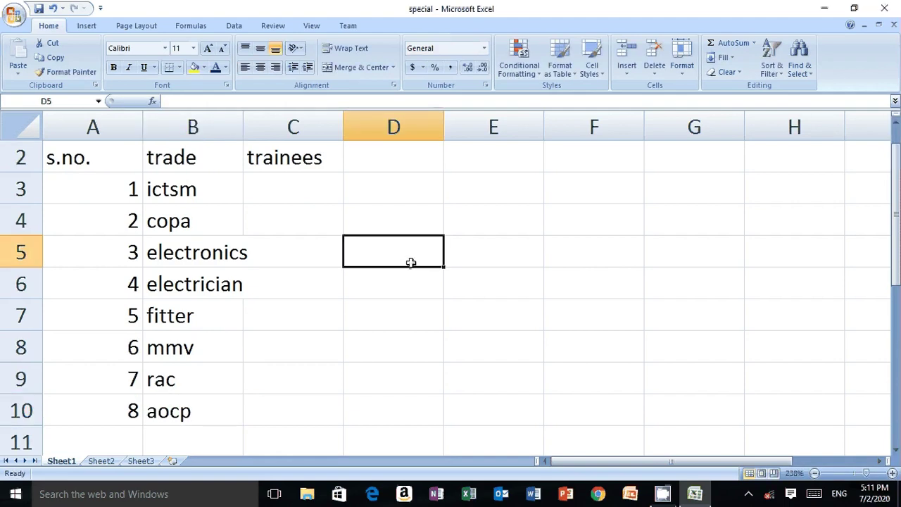
scroll(411, 262, "up", 1)
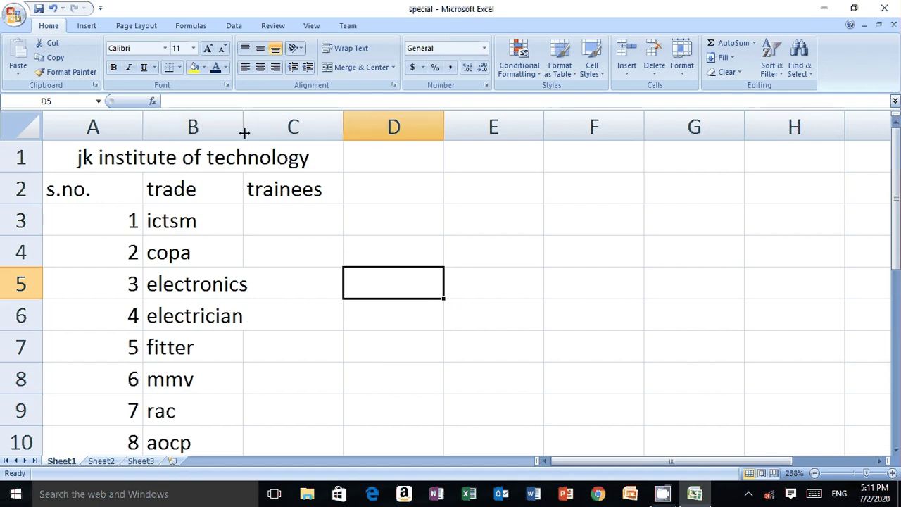
left_click_drag(244, 132, 259, 141)
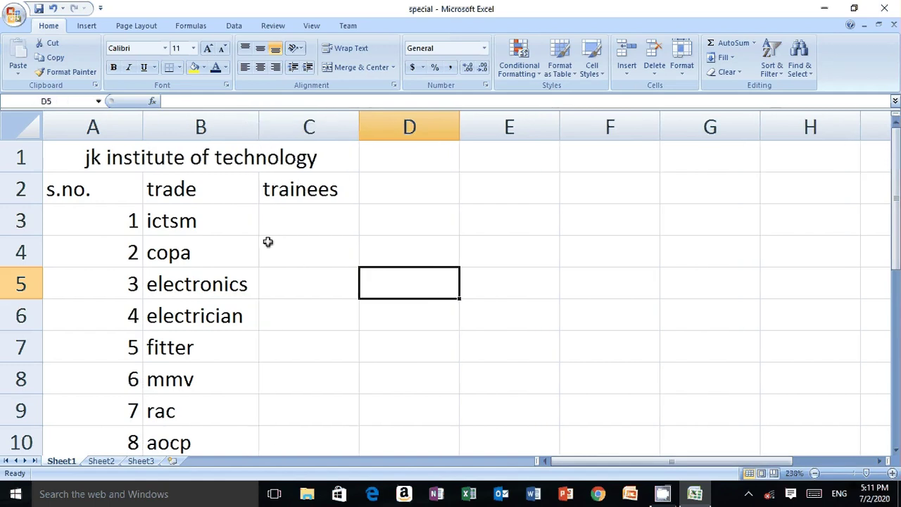
- Enter the trainee numbers 500 in cell C3 and 200 in cell C4
left_click(312, 226)
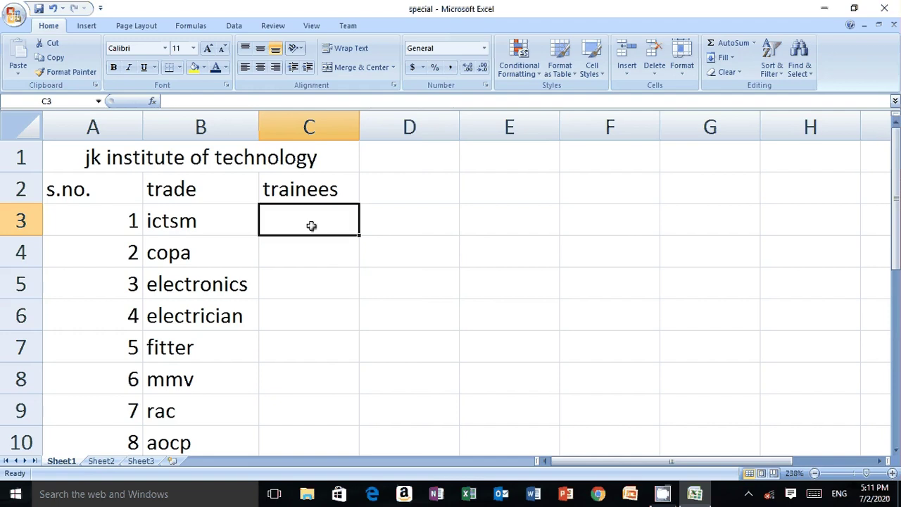
type("500")
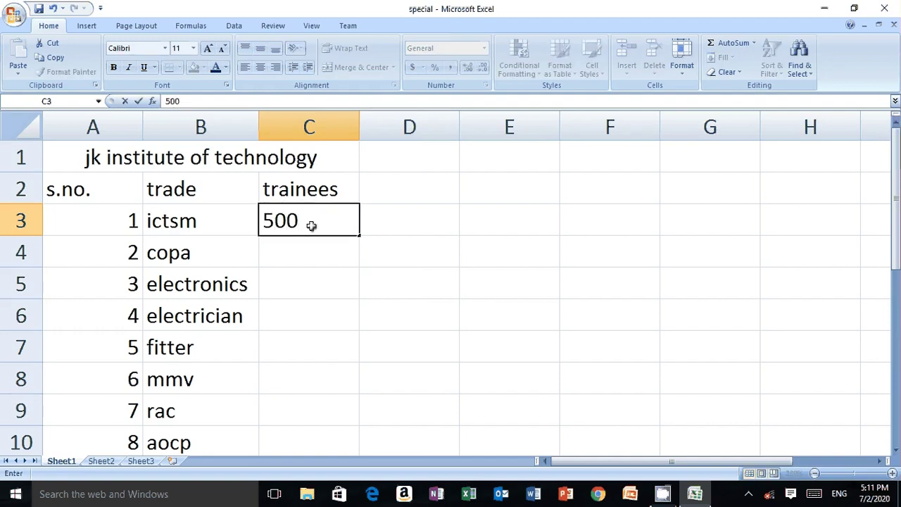
key("Return")
type("2")
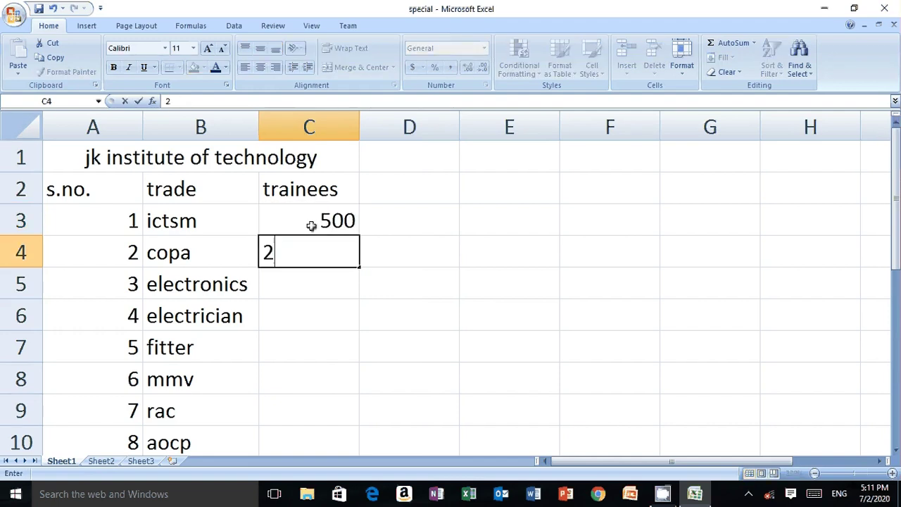
type("00")
key("Return")
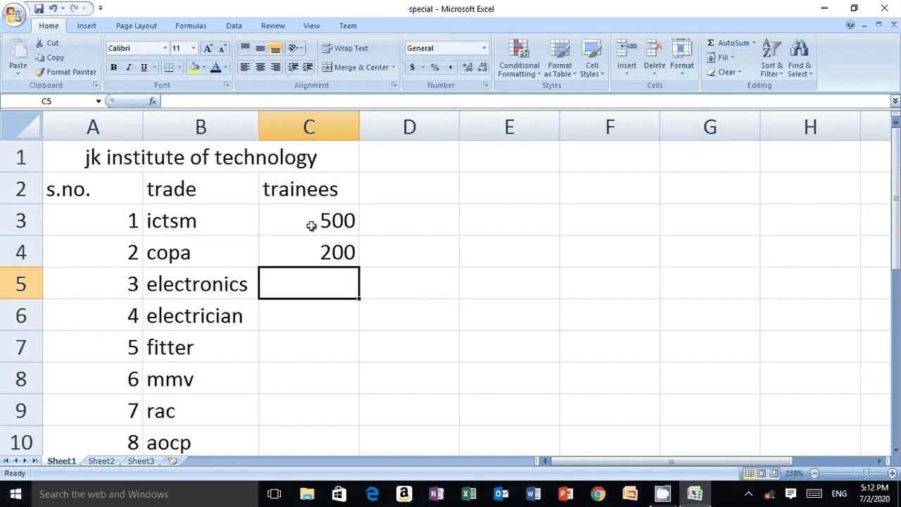
- Enter the trainee numbers 450 in cell C5 and 900 in cell C6
type("450")
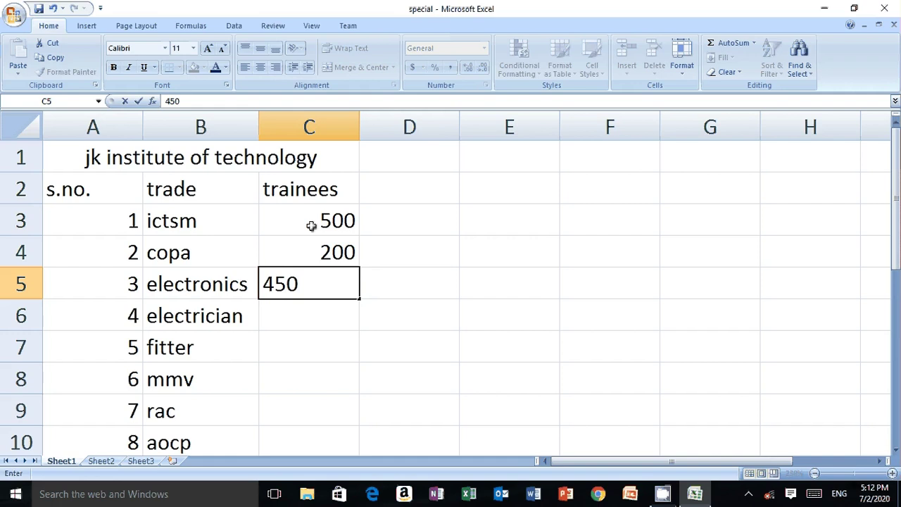
key("Return")
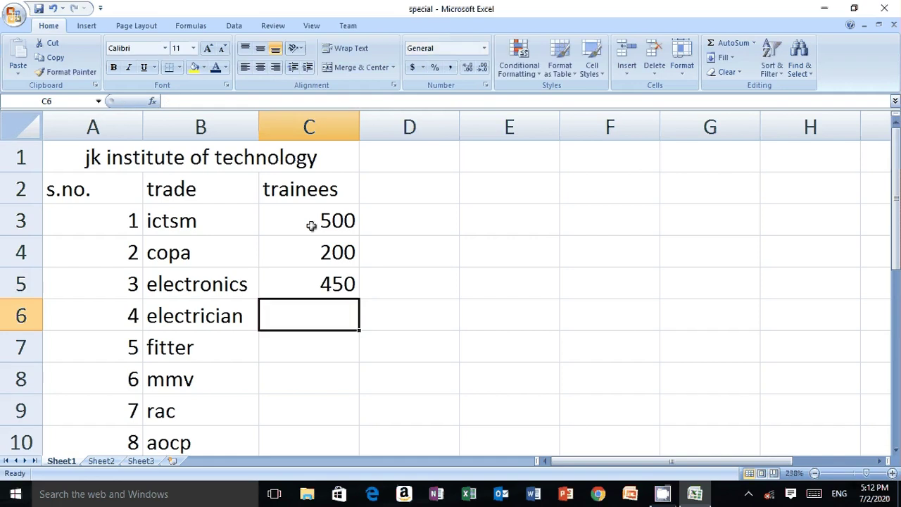
type("900")
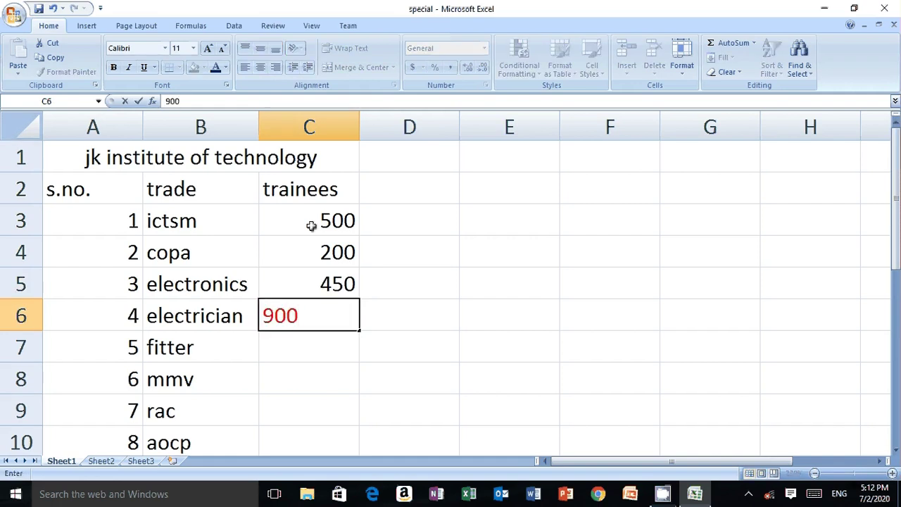
key("Return")
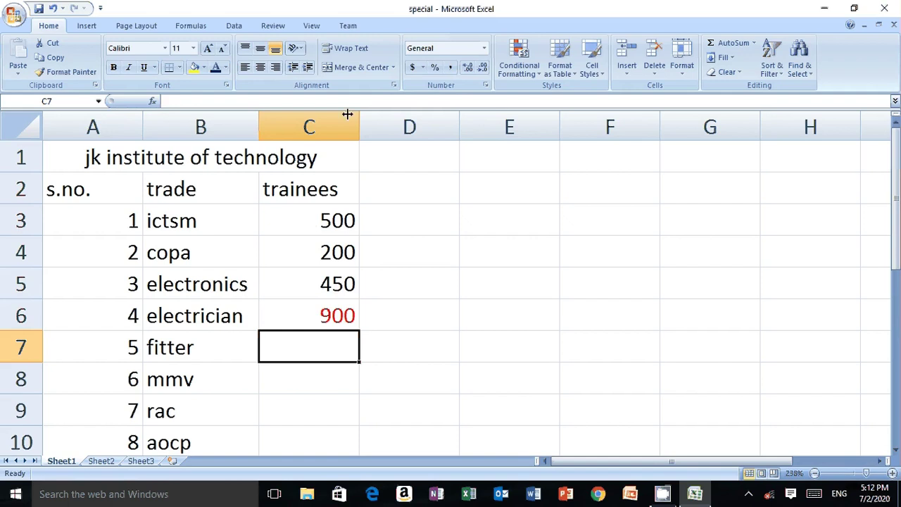
- Set the font colour of cell C6 to Automatic and enter 600 in cell C7
left_click(317, 296)
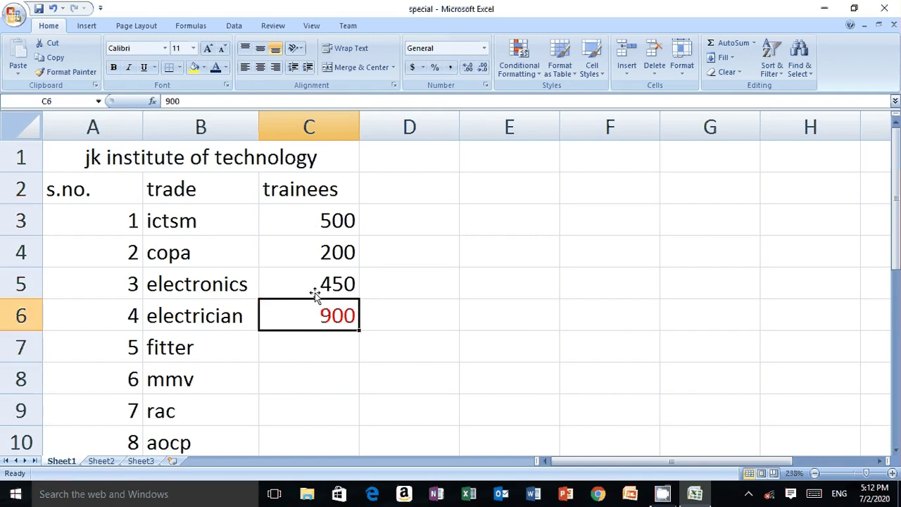
left_click(223, 68)
left_click(125, 86)
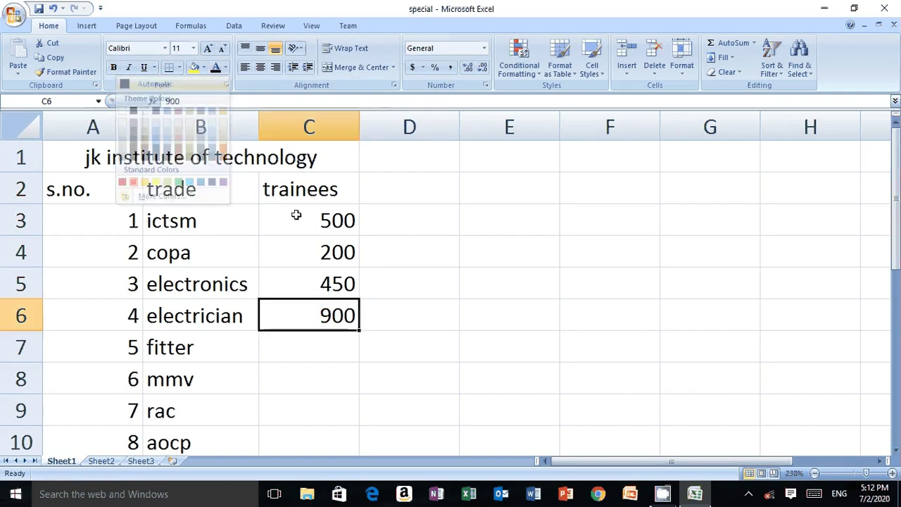
left_click(312, 355)
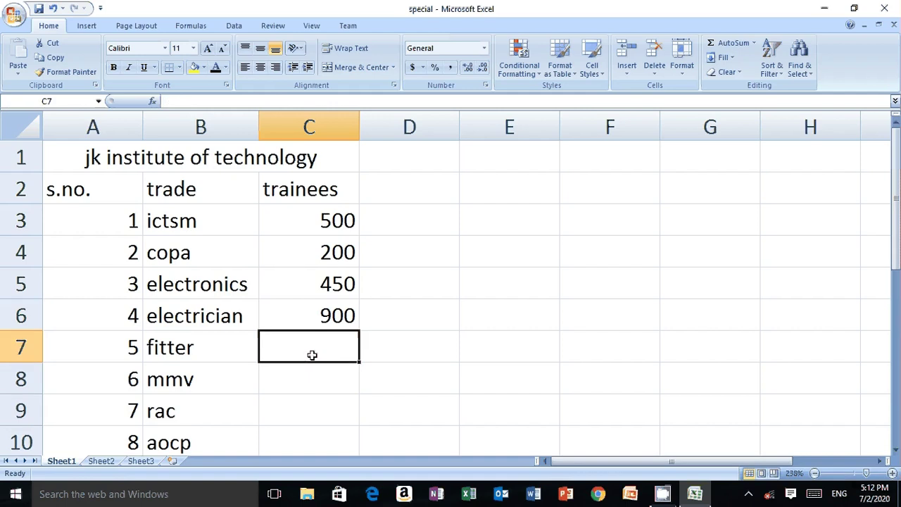
type("600")
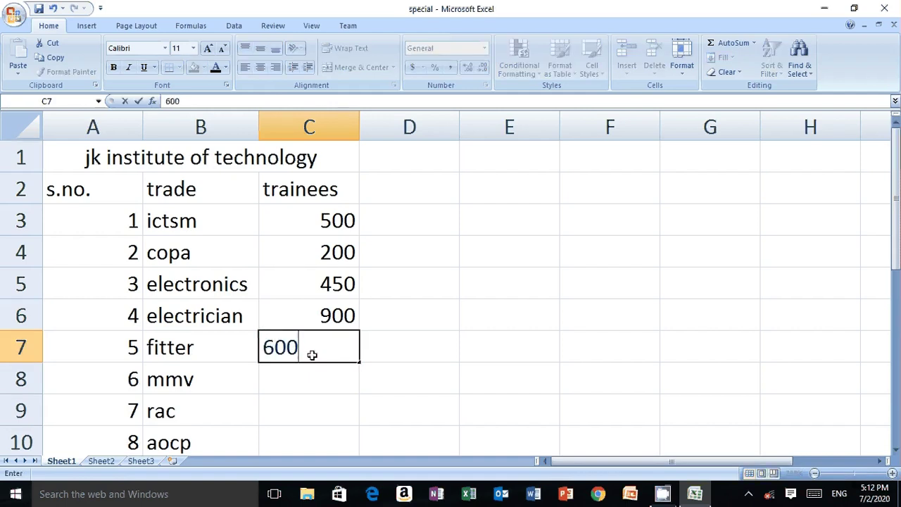
- Try to set the font colour of the open C7 entry to Automatic and retype 600 in the cell
left_click(225, 67)
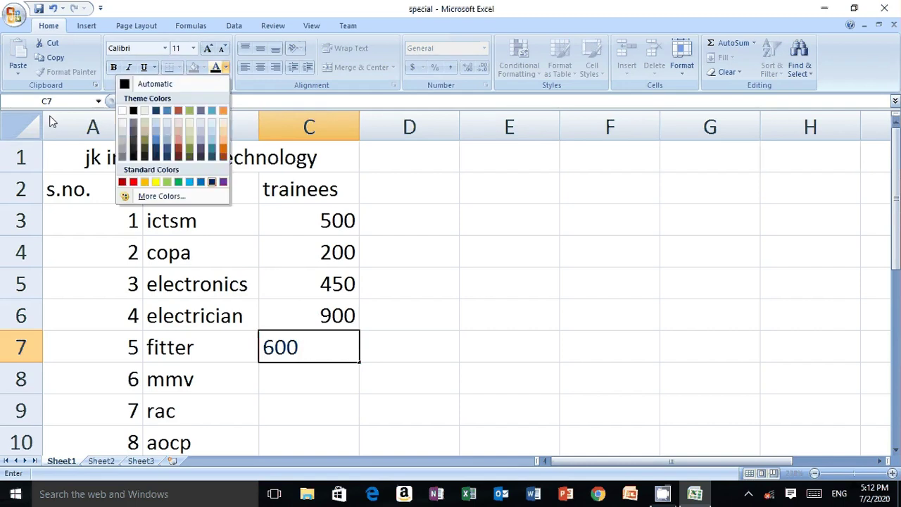
left_click(131, 85)
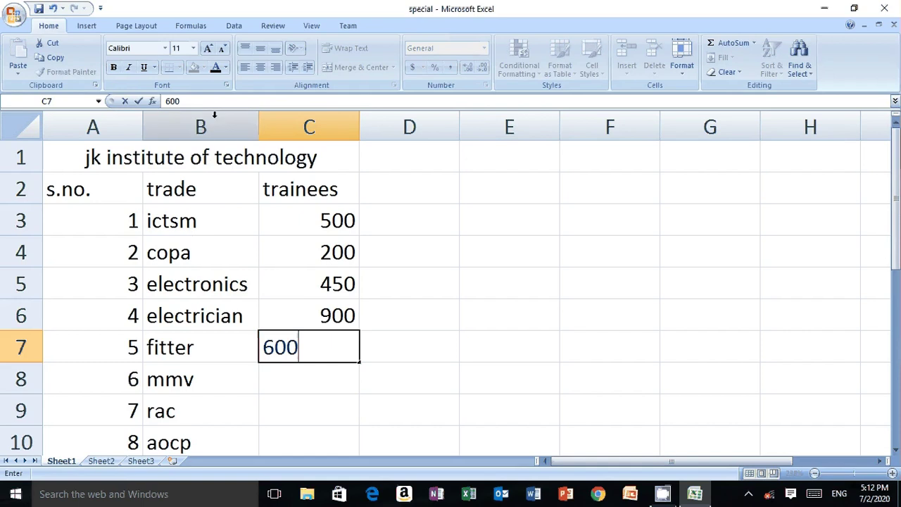
left_click(225, 67)
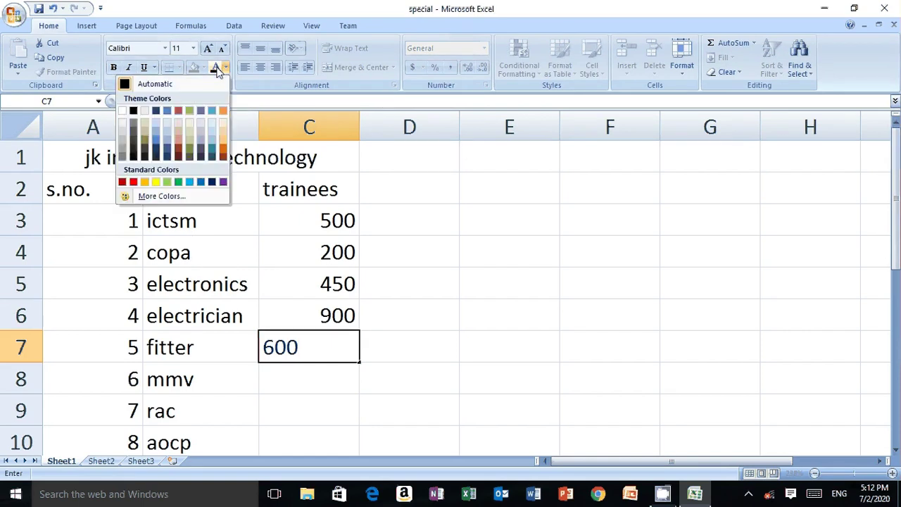
left_click(217, 71)
key("BackSpace")
key("BackSpace")
key("BackSpace")
type("600")
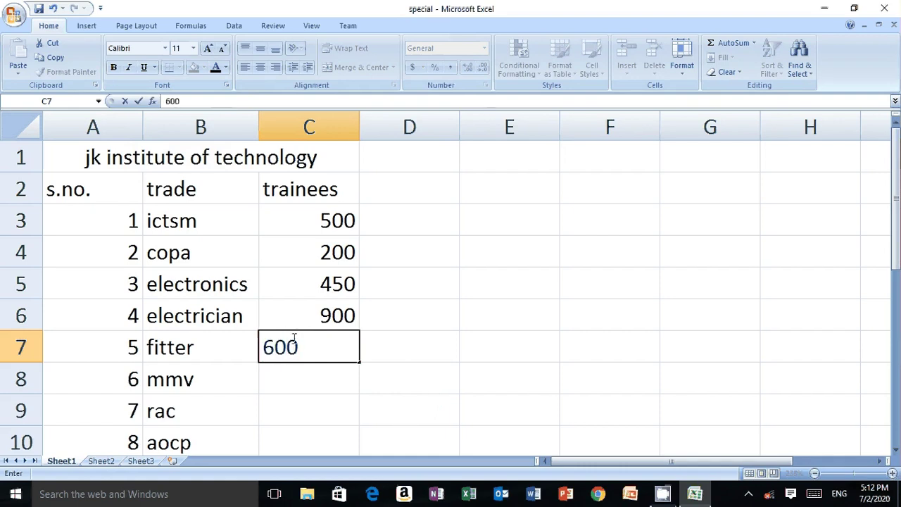
- Select the 600 inside cell C7 and try to apply the Automatic font colour to its digits
left_click_drag(290, 347, 255, 349)
left_click(310, 353)
left_click_drag(308, 354, 250, 357)
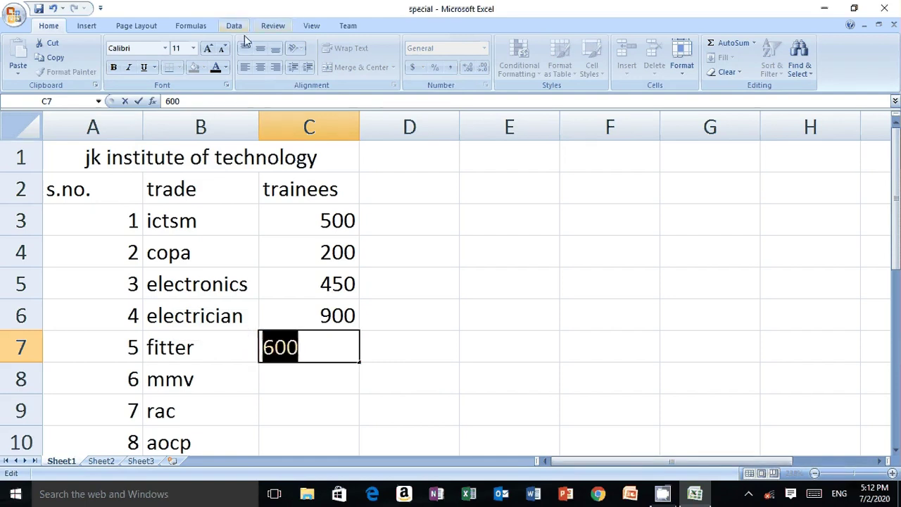
left_click(226, 69)
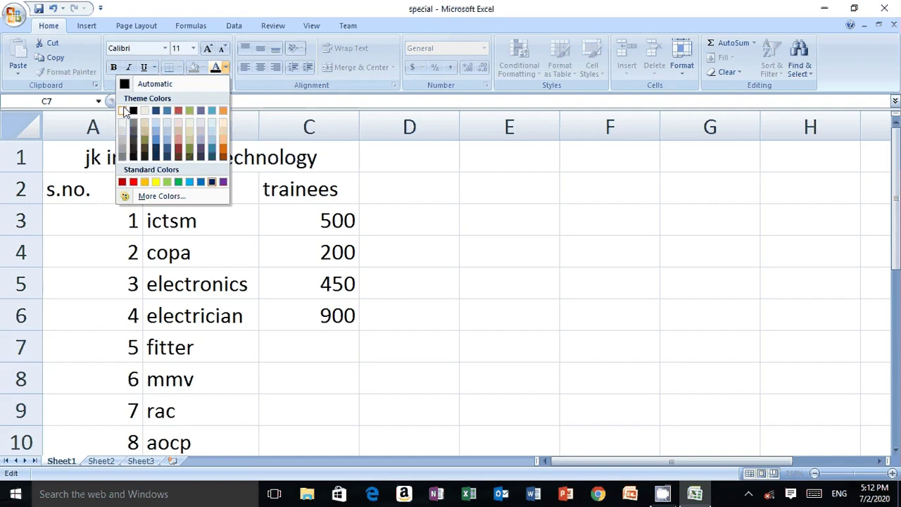
left_click(145, 84)
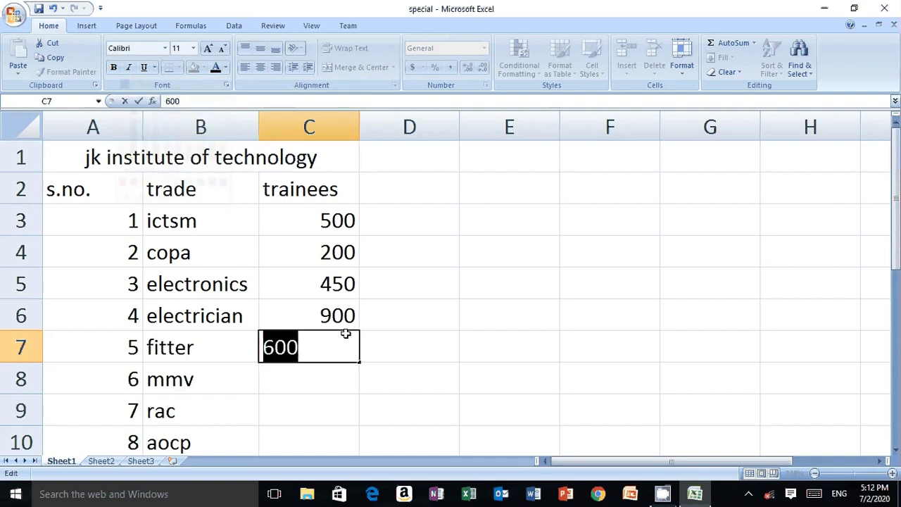
- Confirm the entry in cell C7 and set the whole cell's font colour to black
left_click(314, 376)
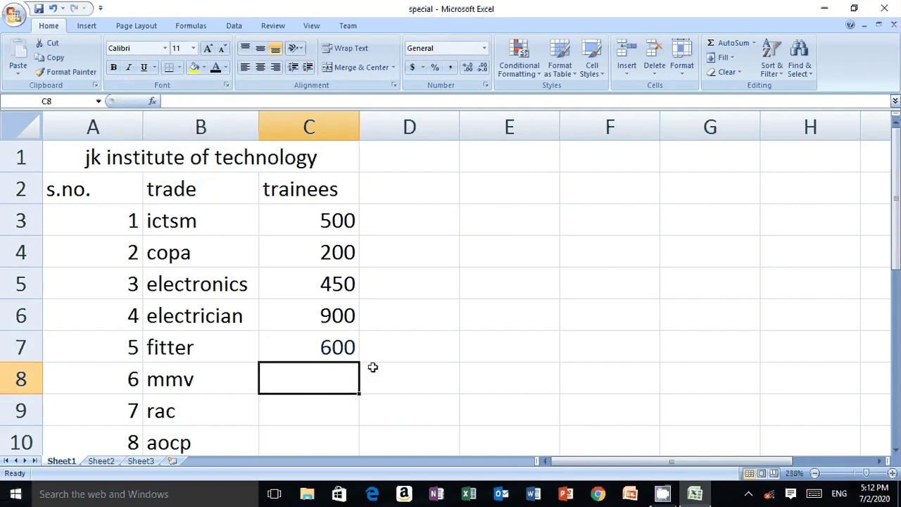
left_click(334, 349)
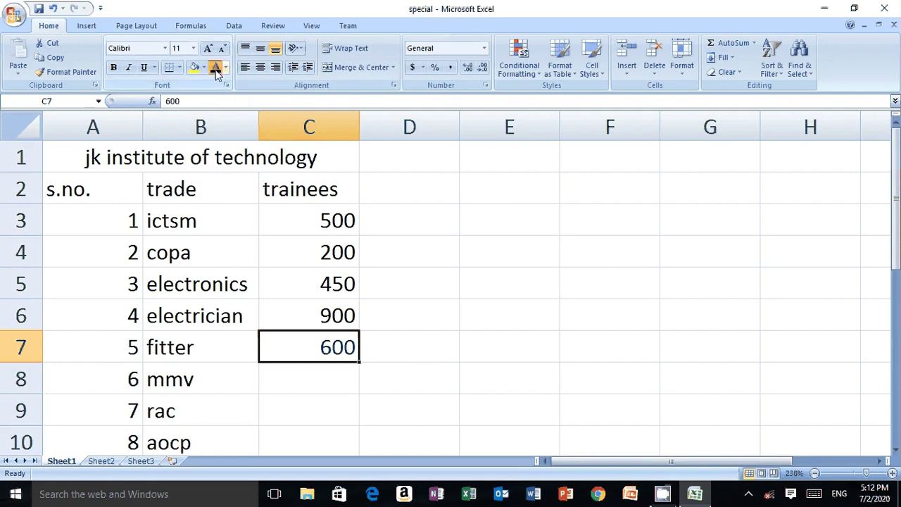
- Enter the trainee numbers 350 in cell C8 and 450 in cell C9
left_click(304, 368)
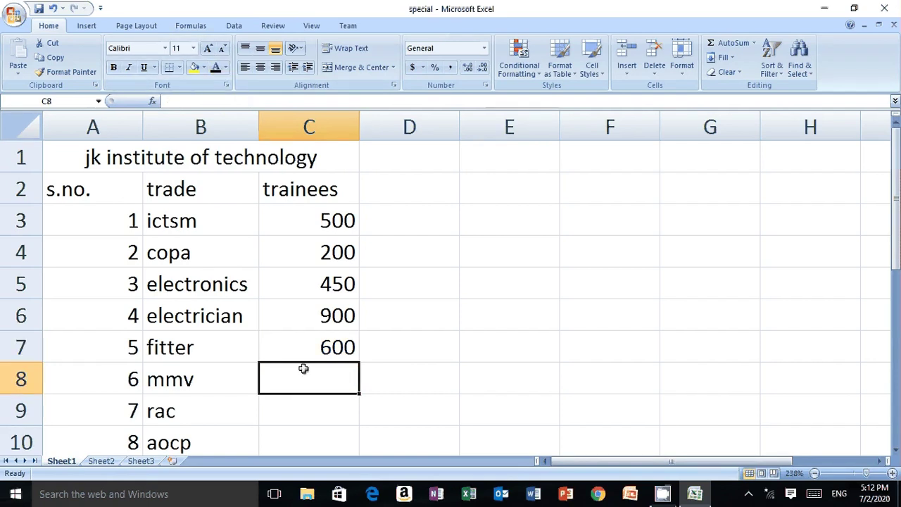
type("350")
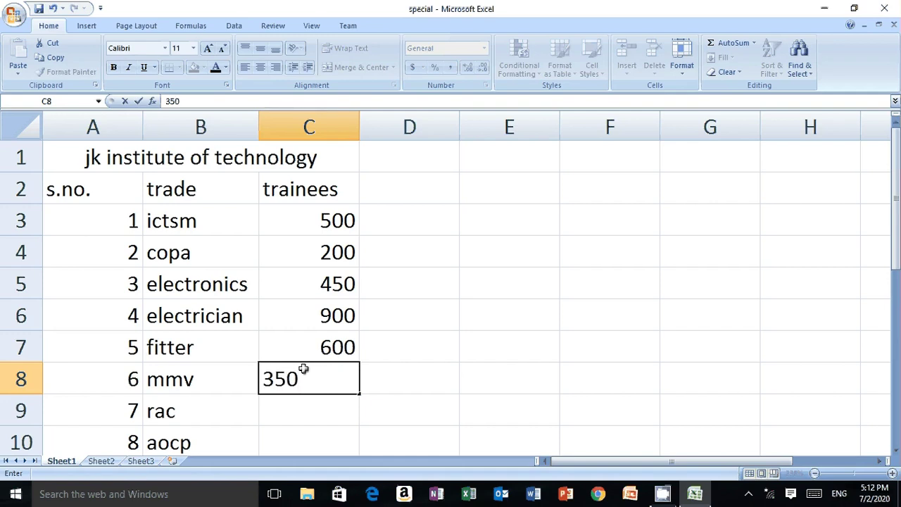
key("Return")
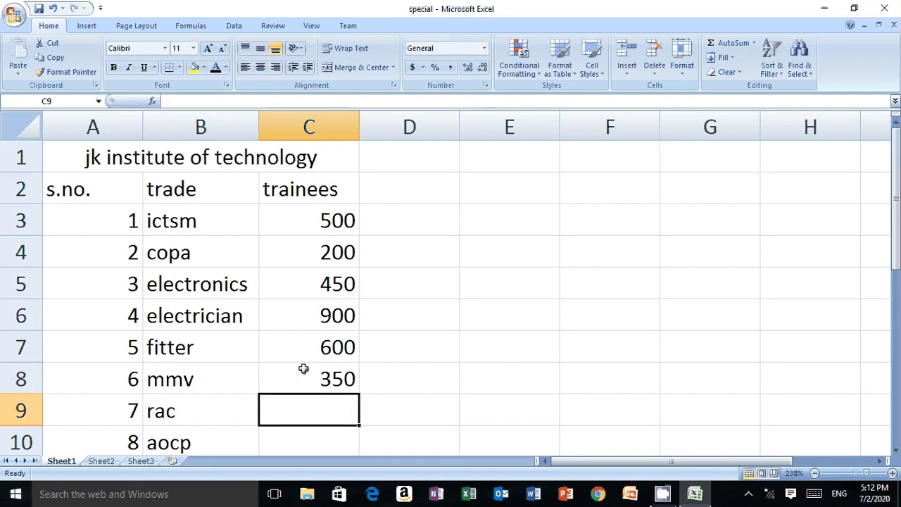
type("450")
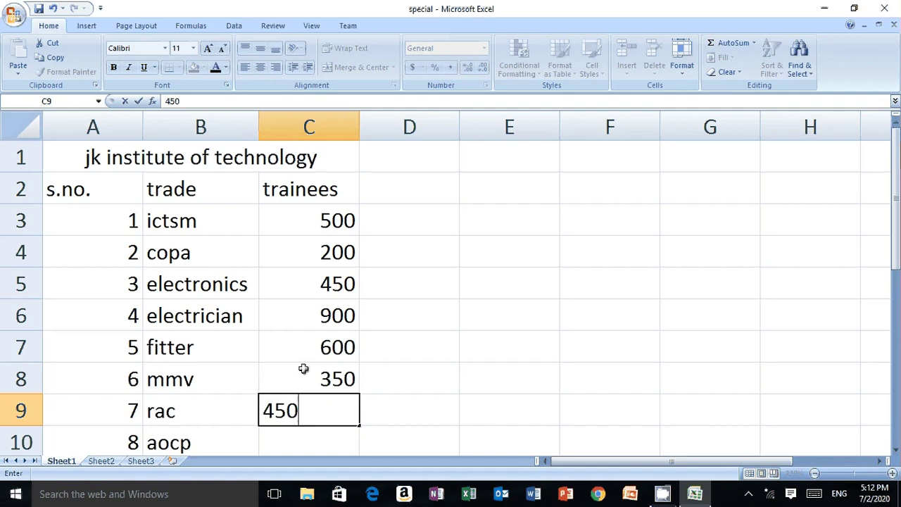
key("Return")
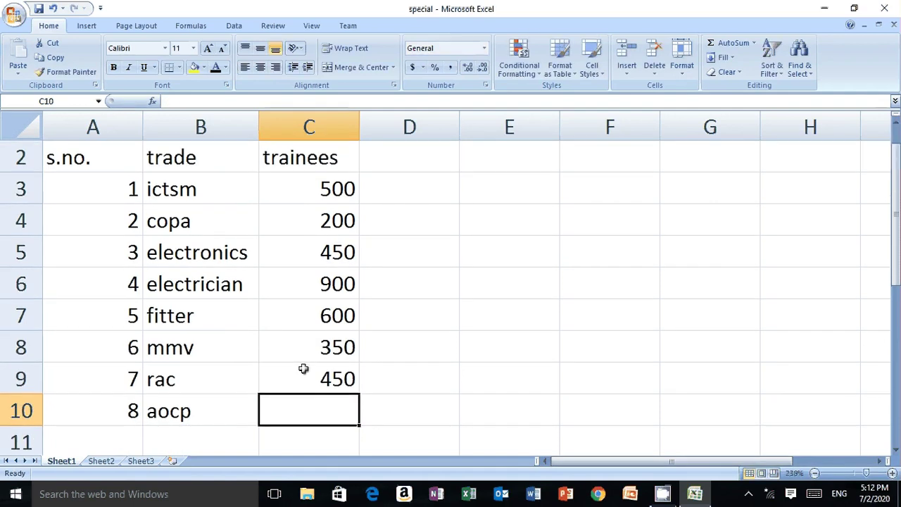
- Enter 250 trainees for aocp in cell C10, dismissing the McAfee notice
type("2")
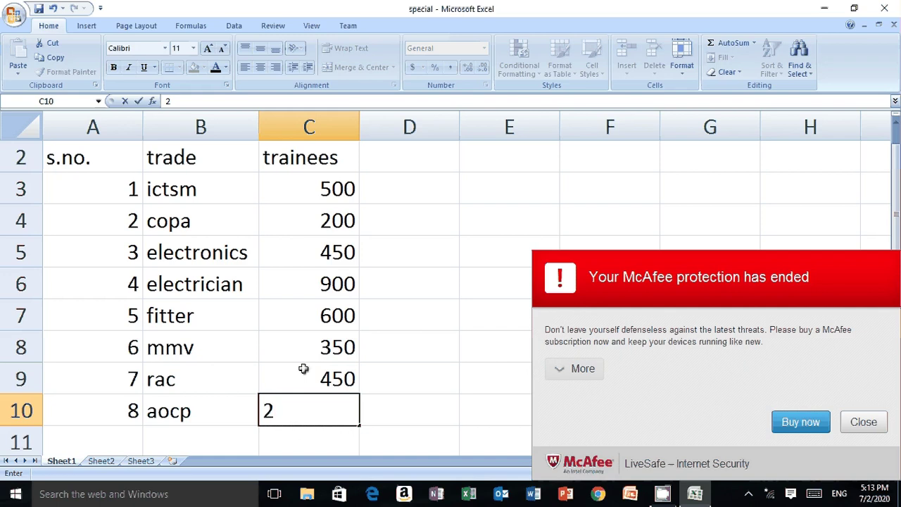
type("50")
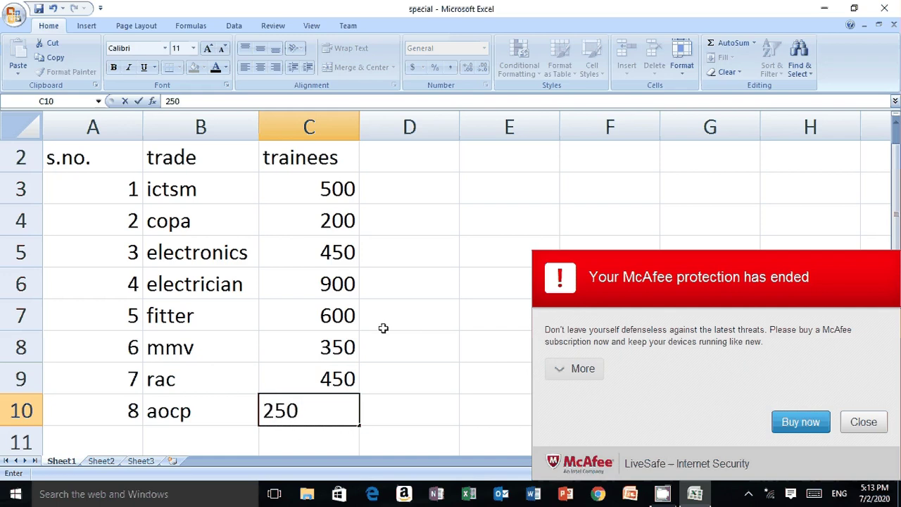
left_click(858, 415)
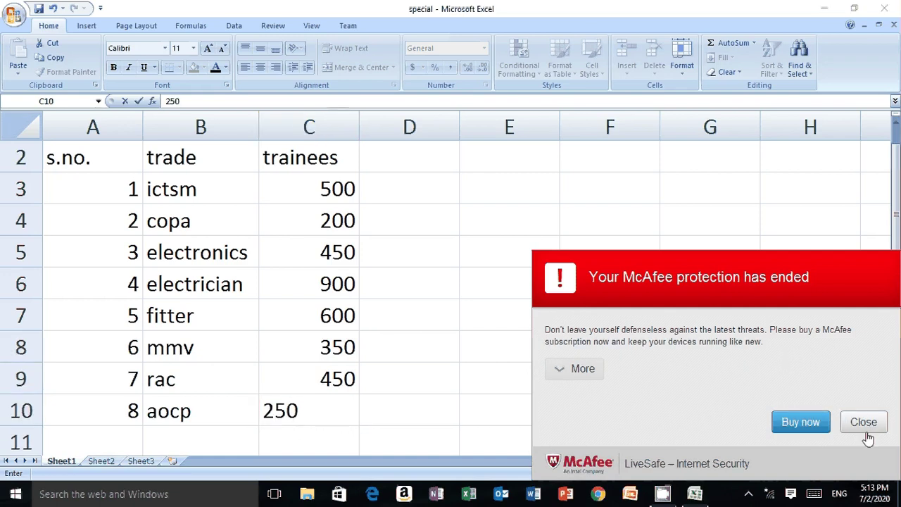
left_click(864, 423)
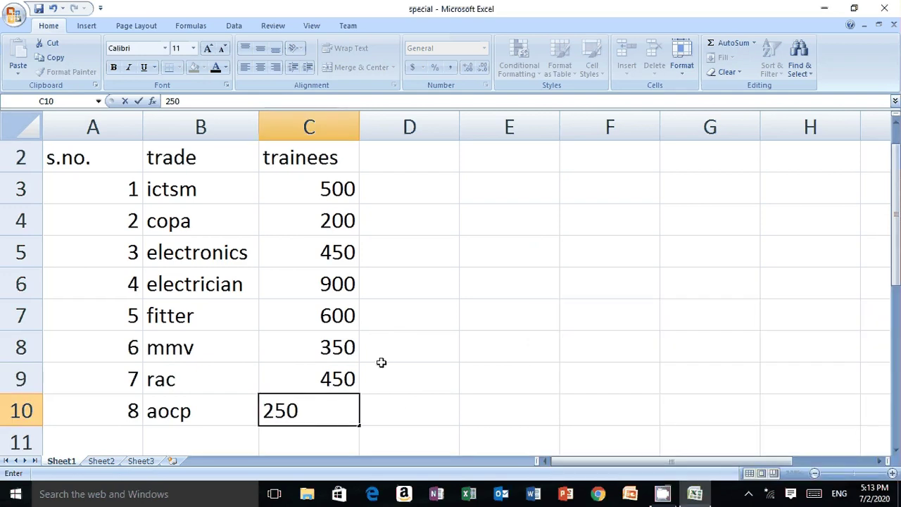
left_click(395, 421)
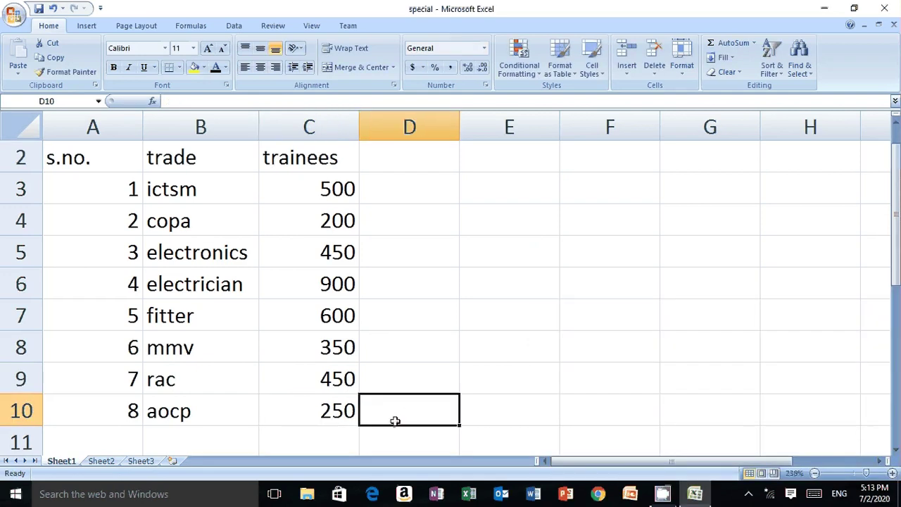
- Total the trainee numbers in cell C11 with the formula = sum(C3:C10)
left_click(310, 445)
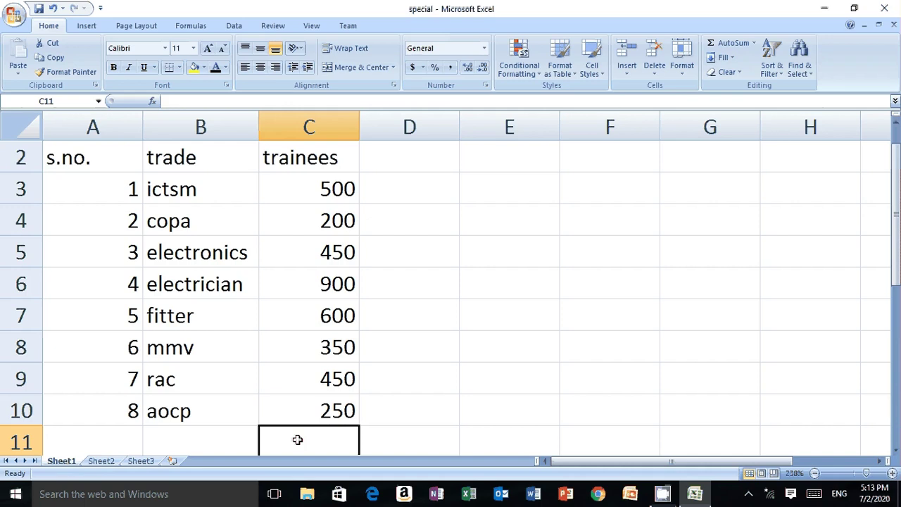
type("=")
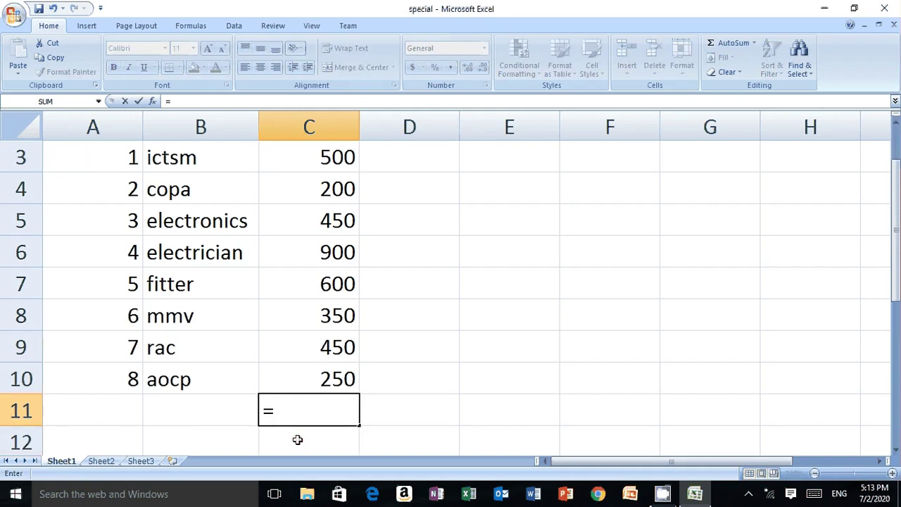
type(" sum")
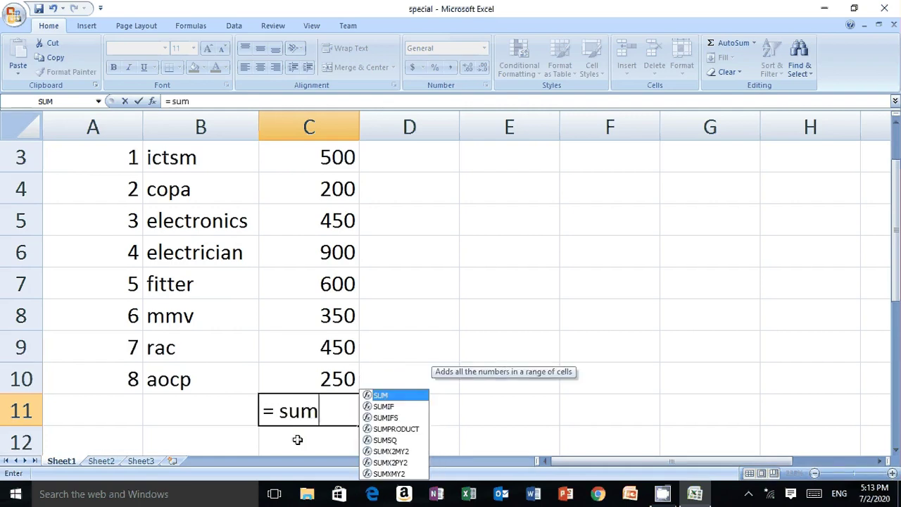
type("(")
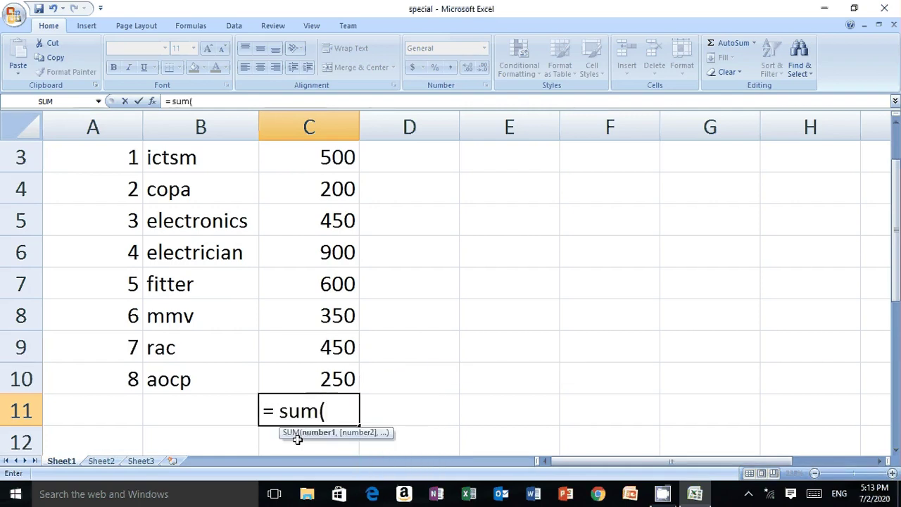
left_click(326, 158)
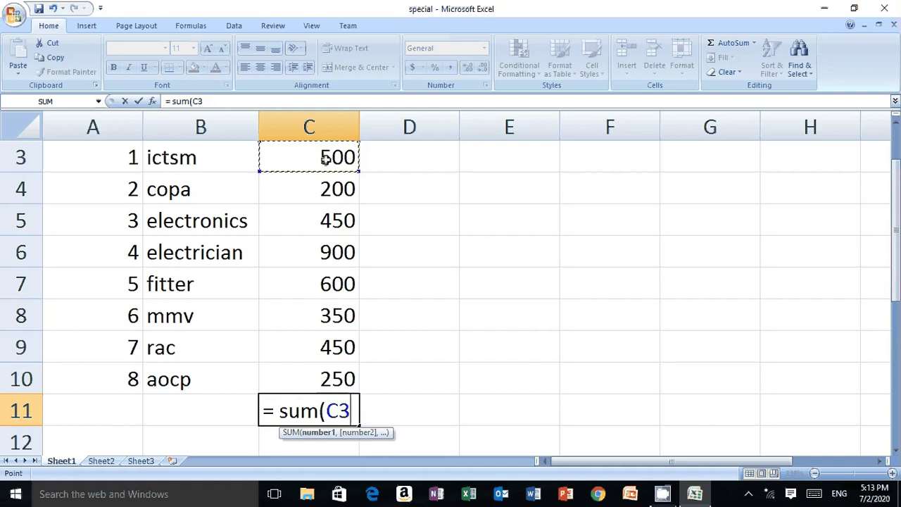
key("F8")
key("BackSpace")
key("BackSpace")
left_click(327, 378)
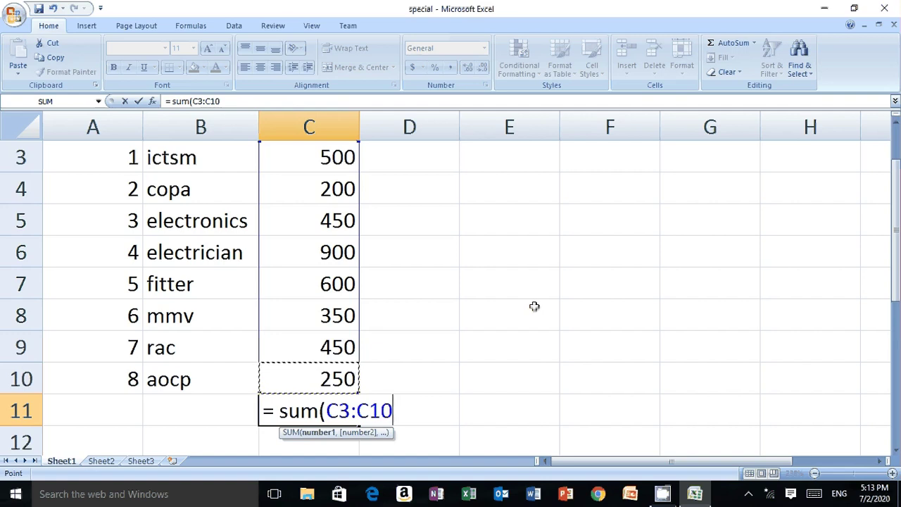
type(")")
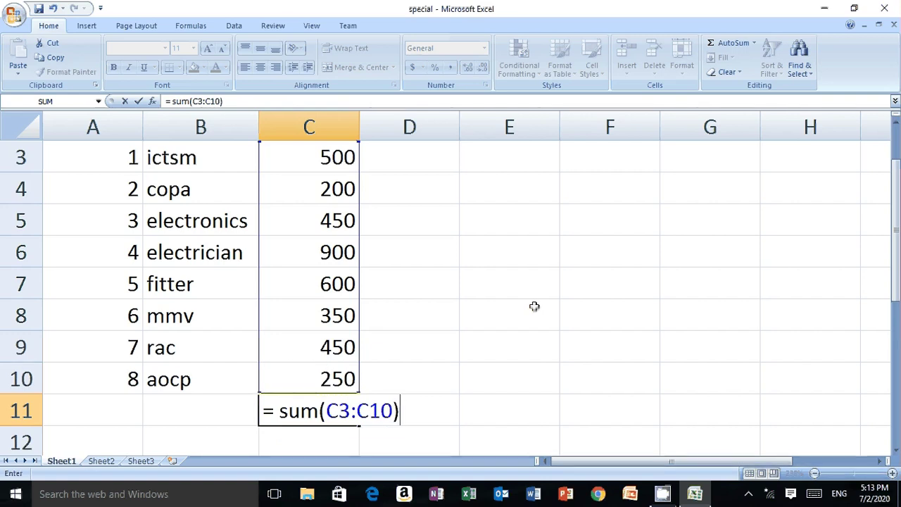
key("Return")
key("Return")
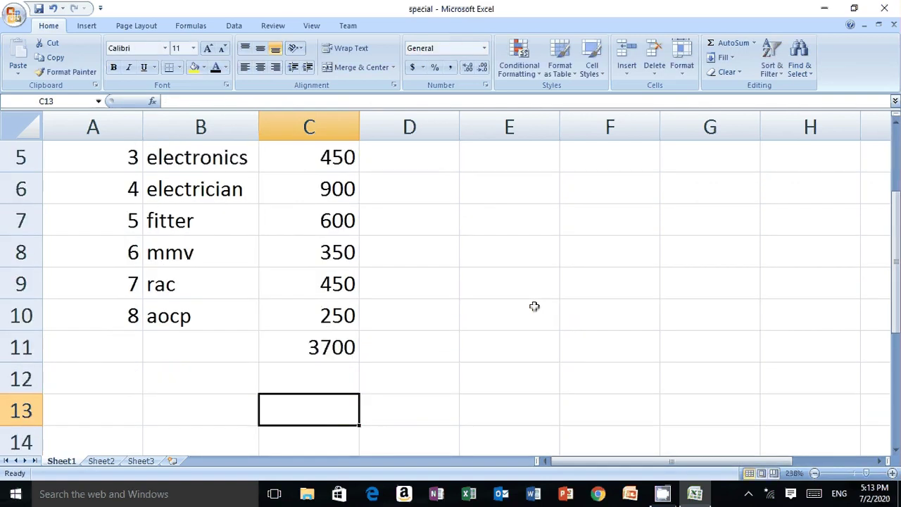
- Set the font colour of the trainees total in cell C11 to standard red
left_click(332, 343)
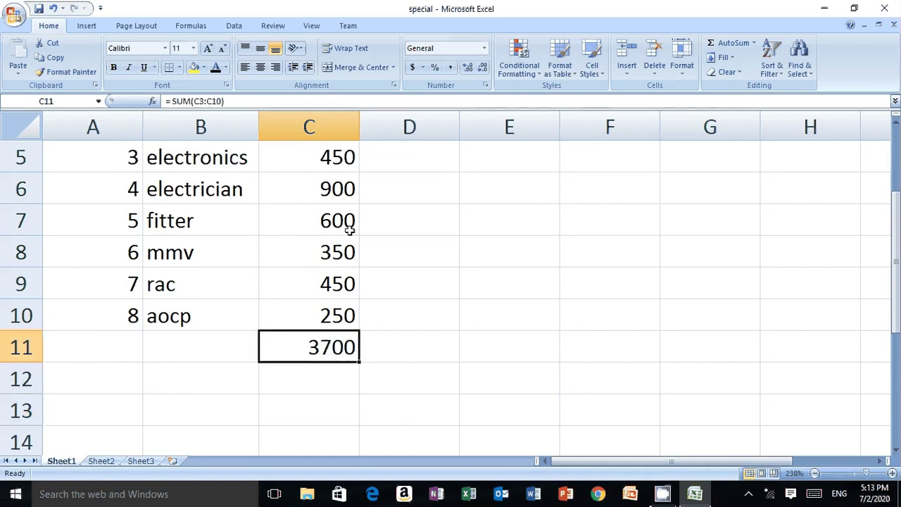
left_click(225, 68)
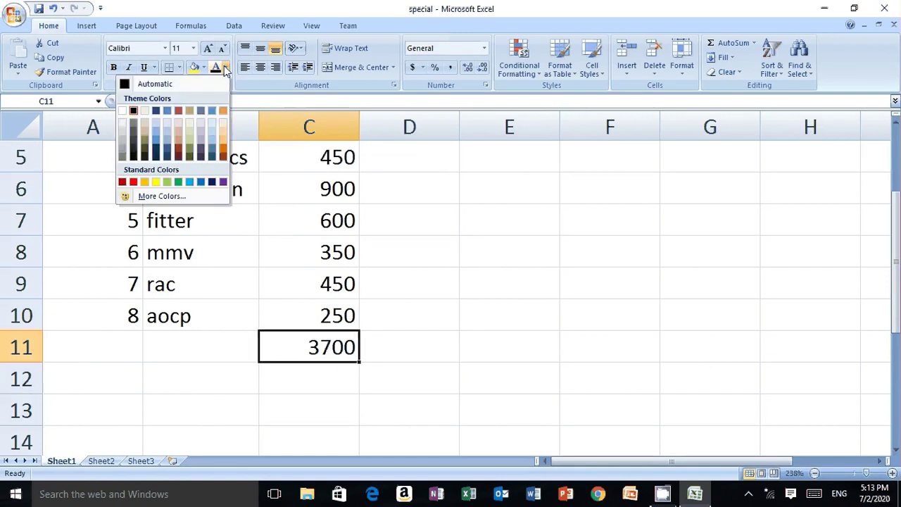
left_click(133, 185)
left_click(587, 403)
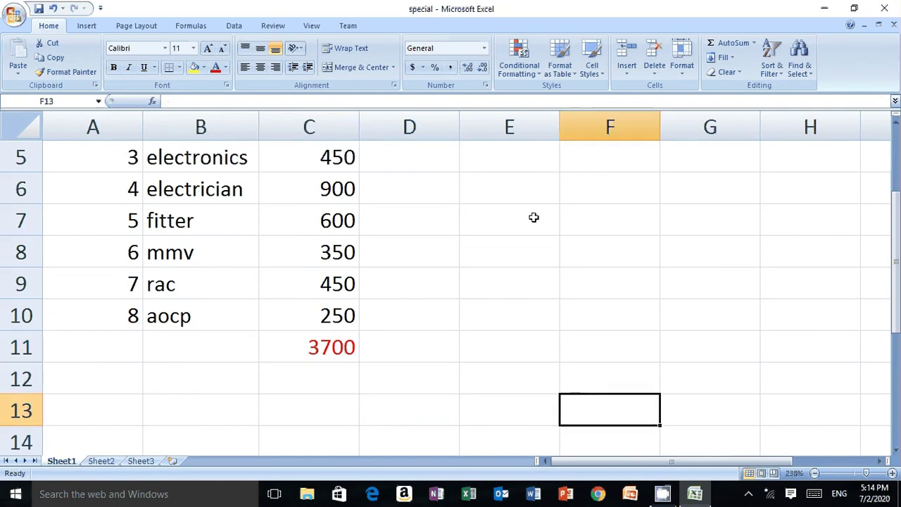
- Apply All Borders to the whole table from the heading in A1 through C11, with the sheet zoomed out to 220%
scroll(533, 217, "up", 2)
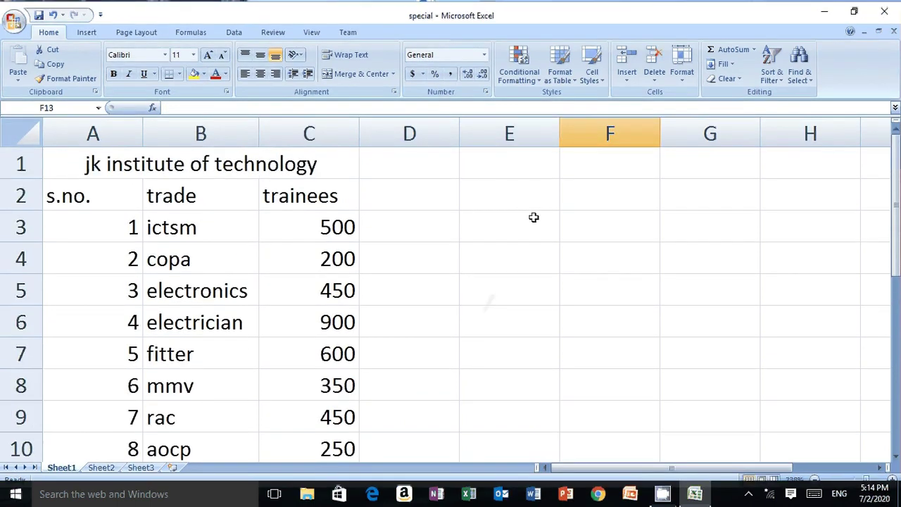
scroll(533, 218, "down", 2)
scroll(534, 218, "up", 2)
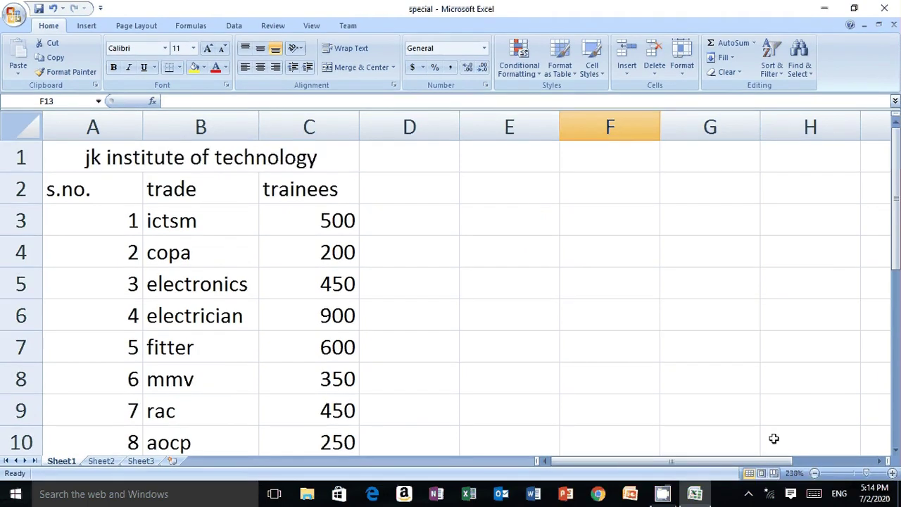
left_click(813, 476)
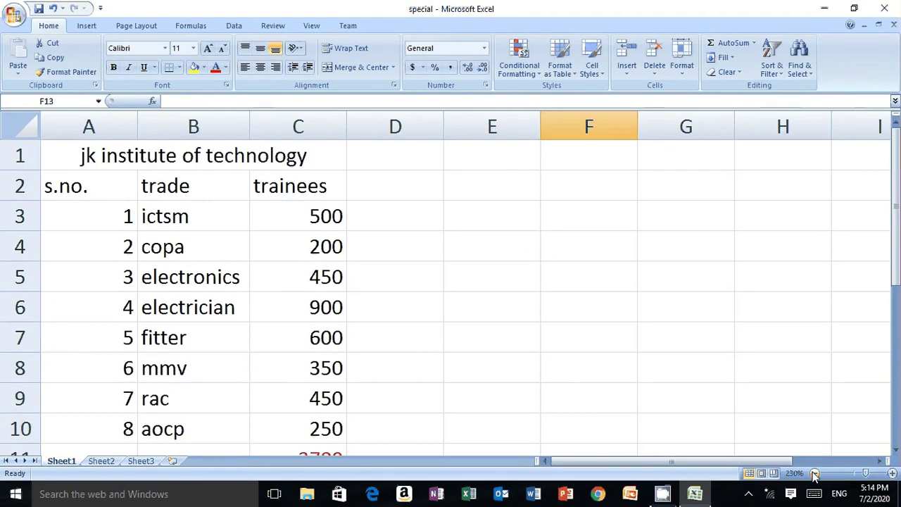
left_click(814, 475)
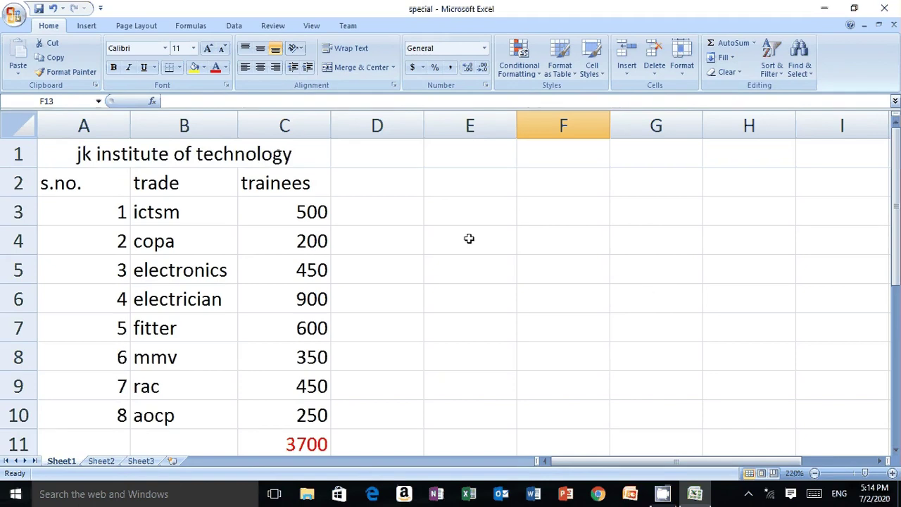
left_click_drag(60, 149, 174, 422)
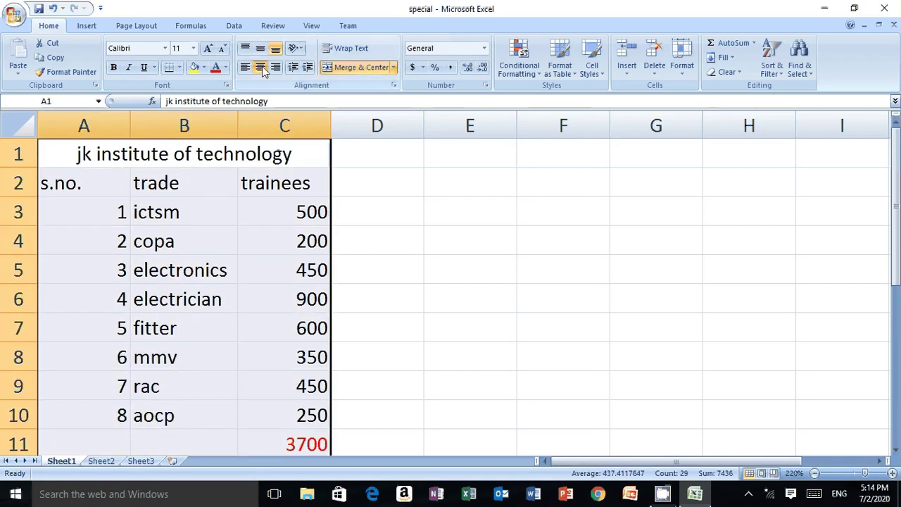
left_click(179, 67)
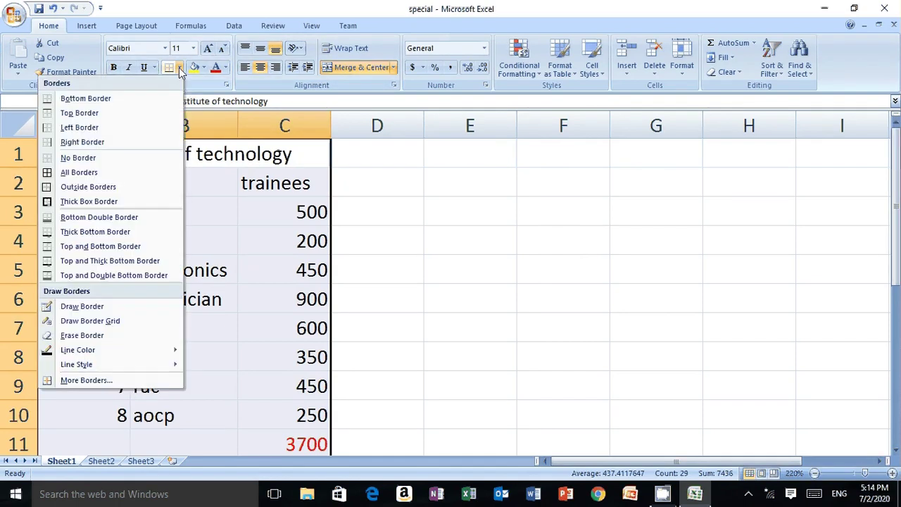
left_click(95, 175)
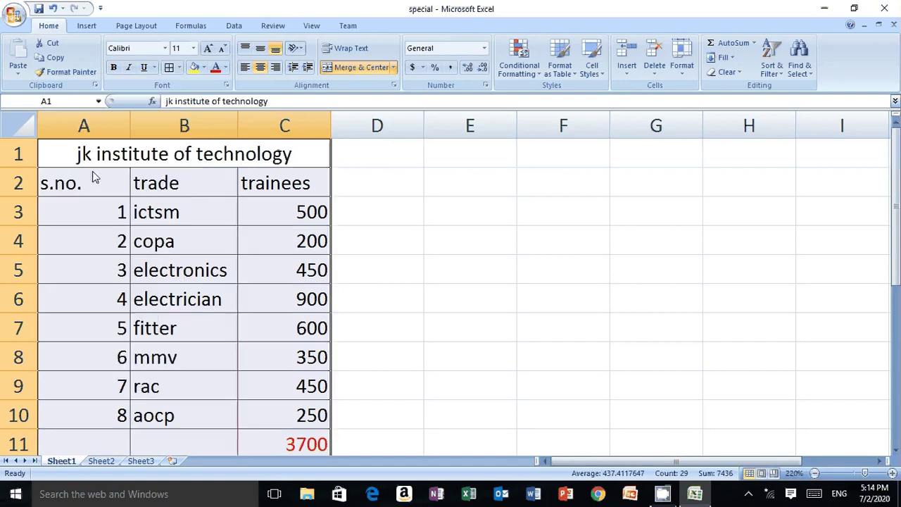
left_click(459, 225)
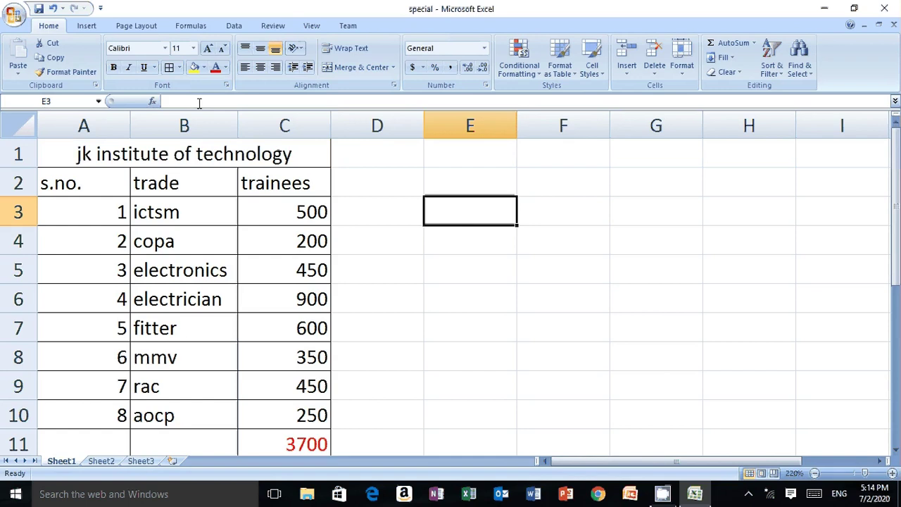
- Make the jk institute of technology heading text red and fill its merged cell with standard dark blue
left_click(207, 156)
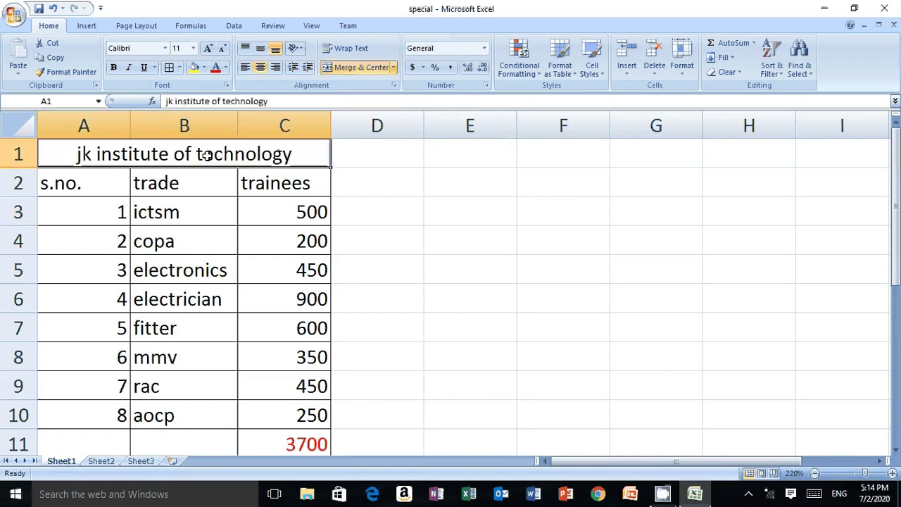
left_click(217, 70)
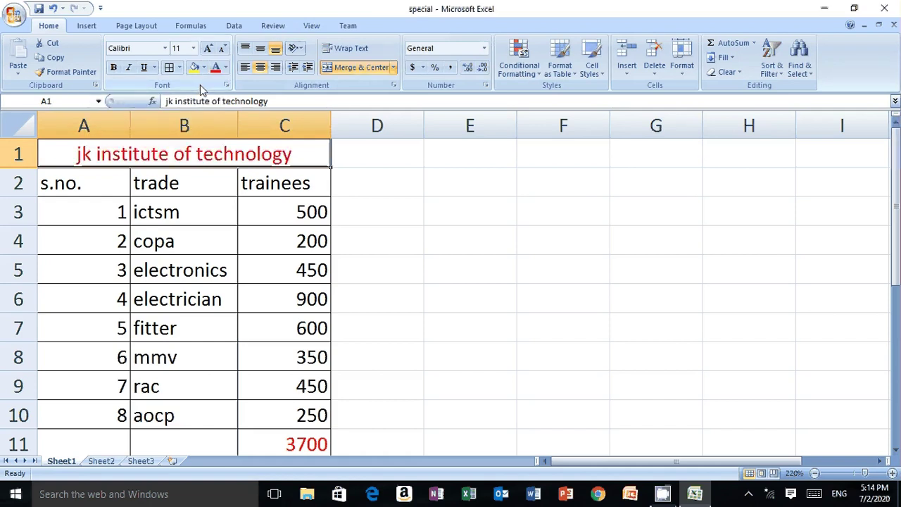
left_click(203, 68)
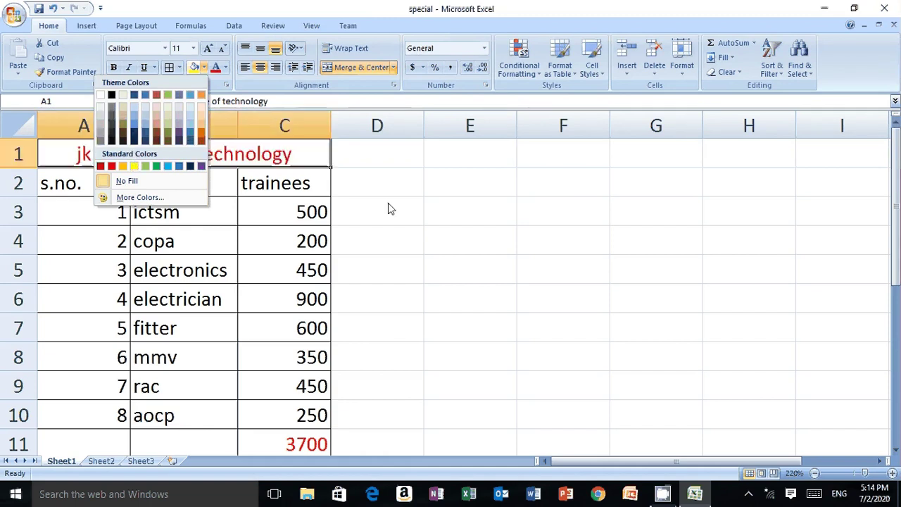
left_click(190, 167)
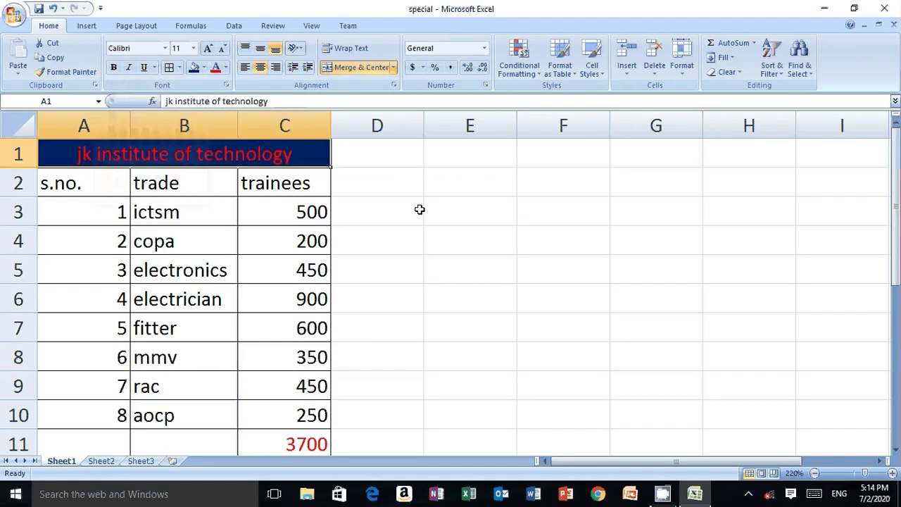
left_click(418, 209)
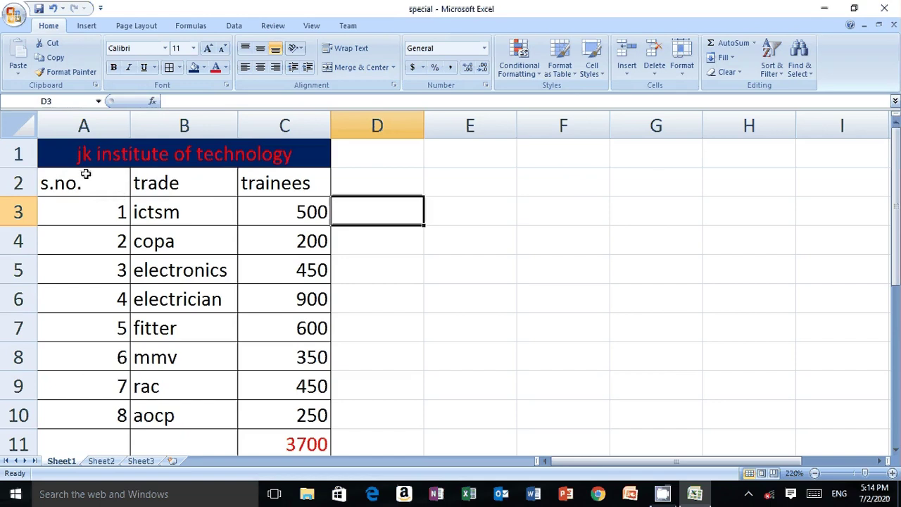
- Fill the table cells below the heading, A2 through C11, with standard green
left_click_drag(75, 182, 274, 437)
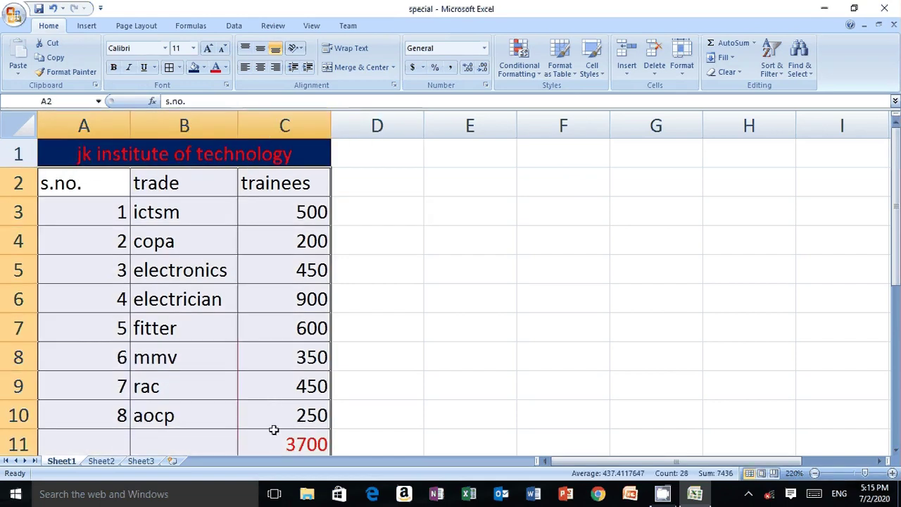
left_click(204, 67)
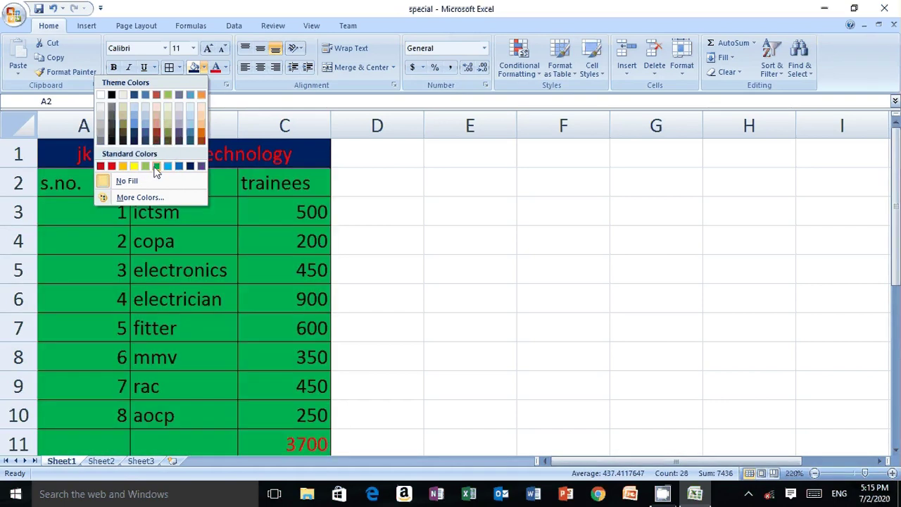
left_click(156, 167)
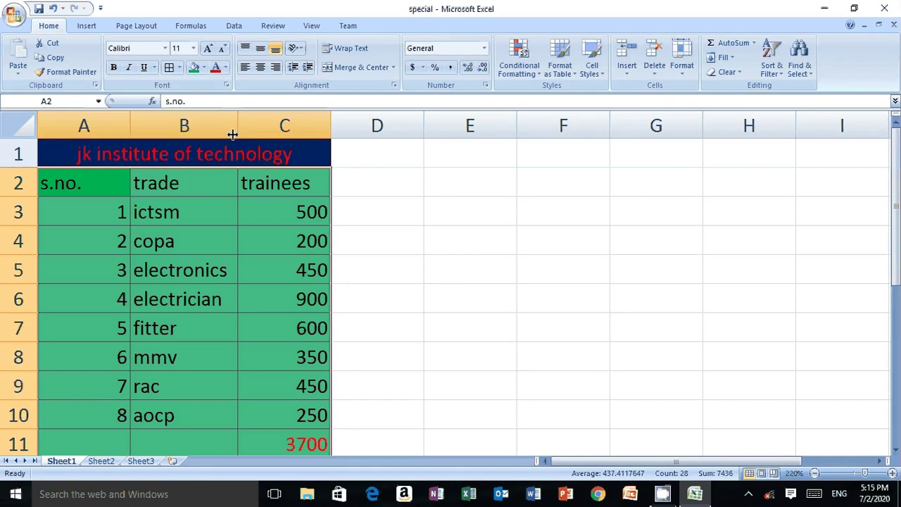
left_click(226, 239)
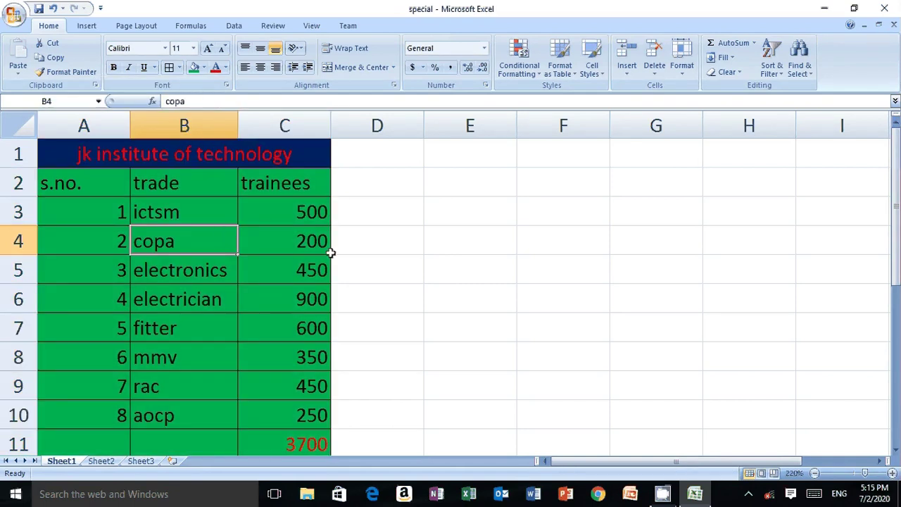
left_click(392, 310)
- Set the font colour of the trainees total in cell C11 to theme orange
left_click(283, 447)
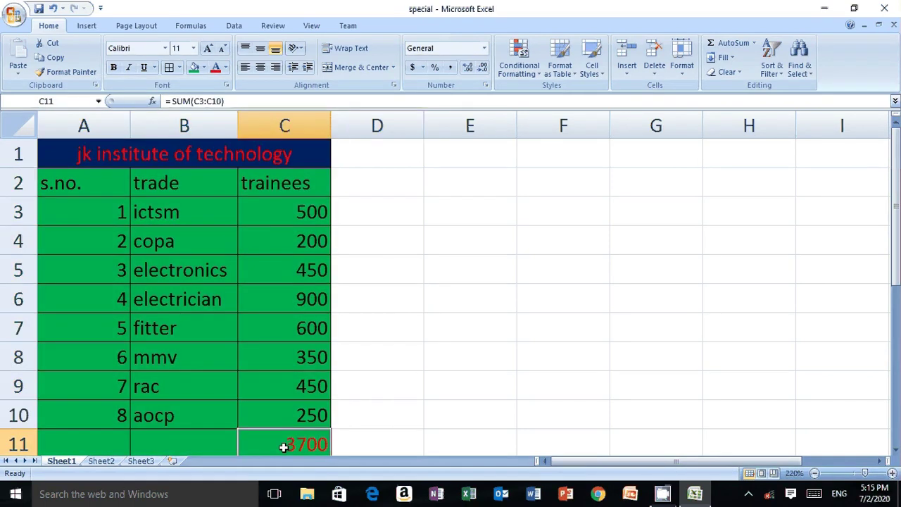
left_click(225, 69)
scroll(211, 106, "down", 2)
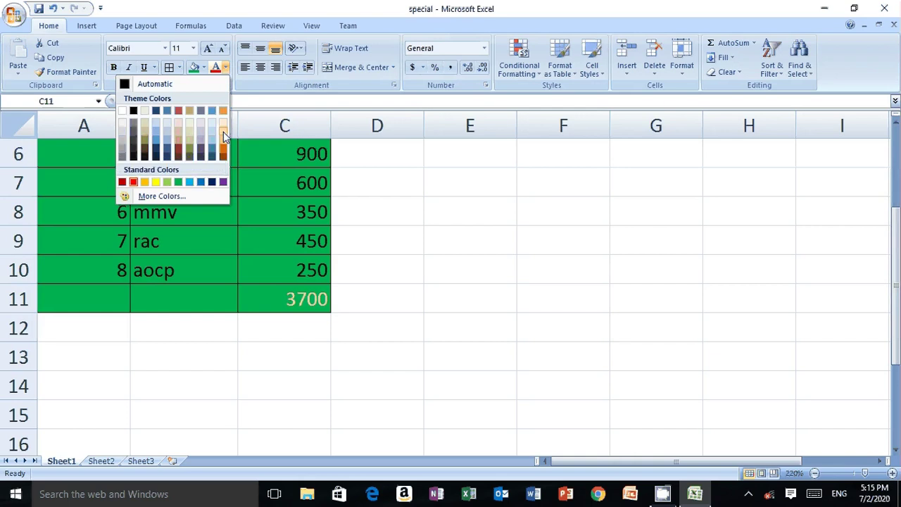
left_click(224, 109)
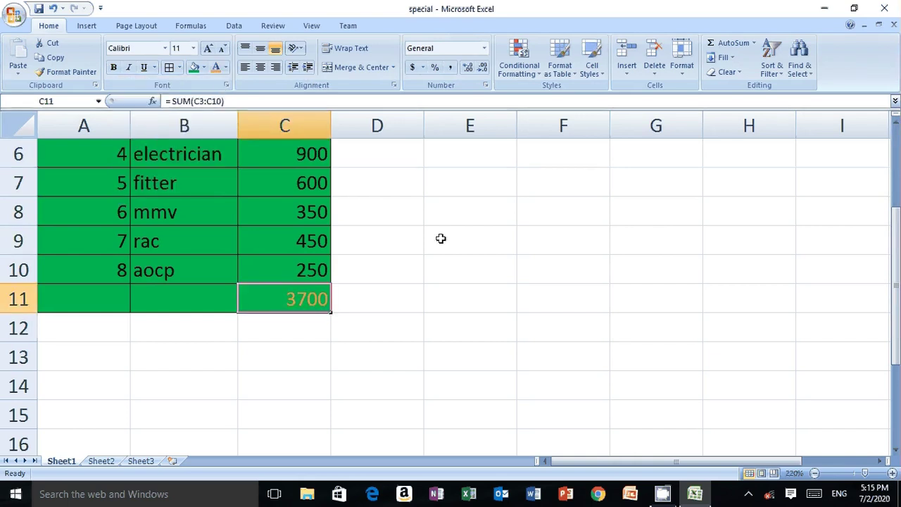
- Set the font colour of the trainees total in cell C11 to standard yellow
left_click(224, 68)
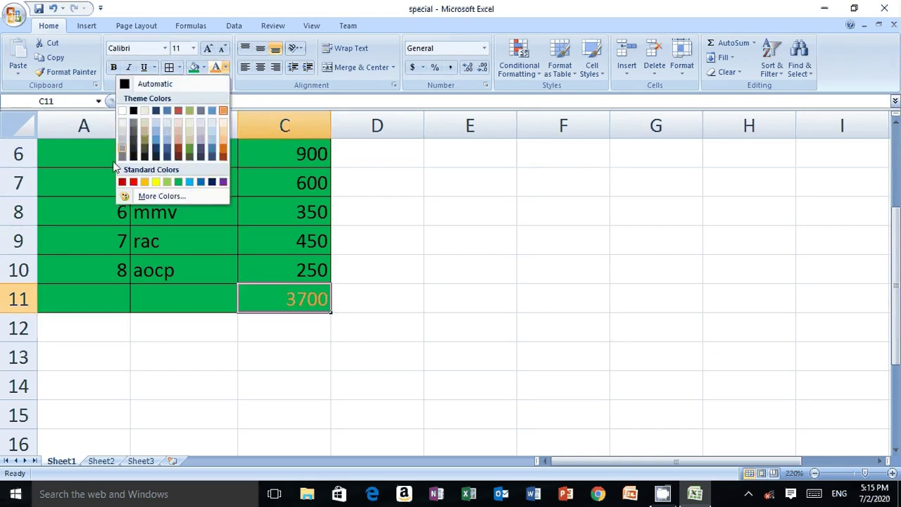
left_click(156, 182)
left_click(494, 261)
scroll(495, 256, "up", 2)
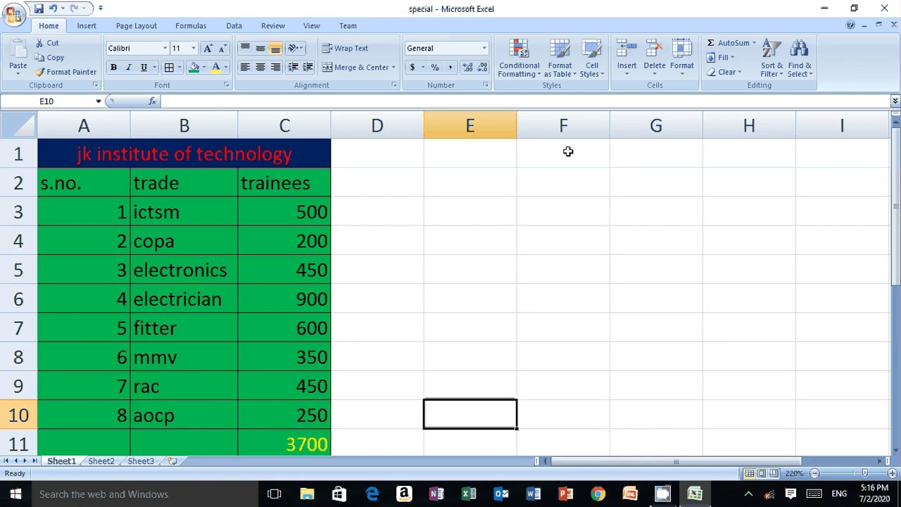
left_click(537, 227)
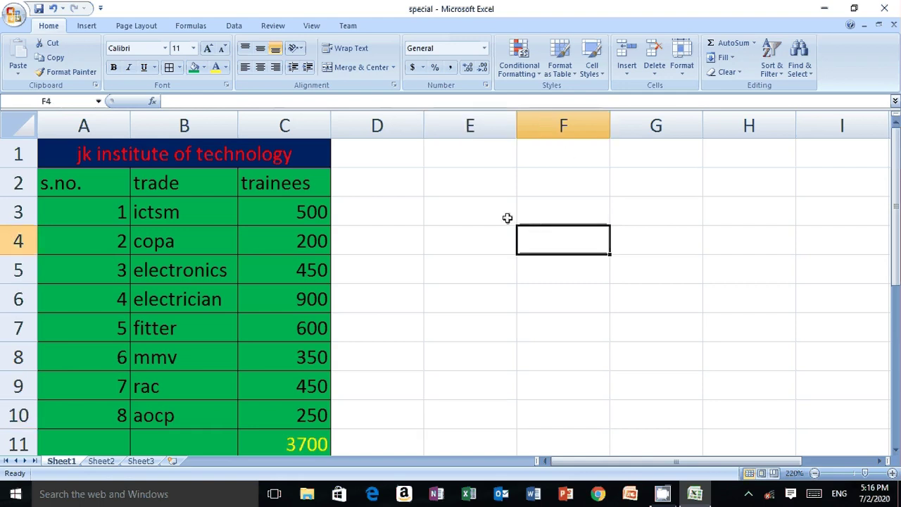
left_click(576, 190)
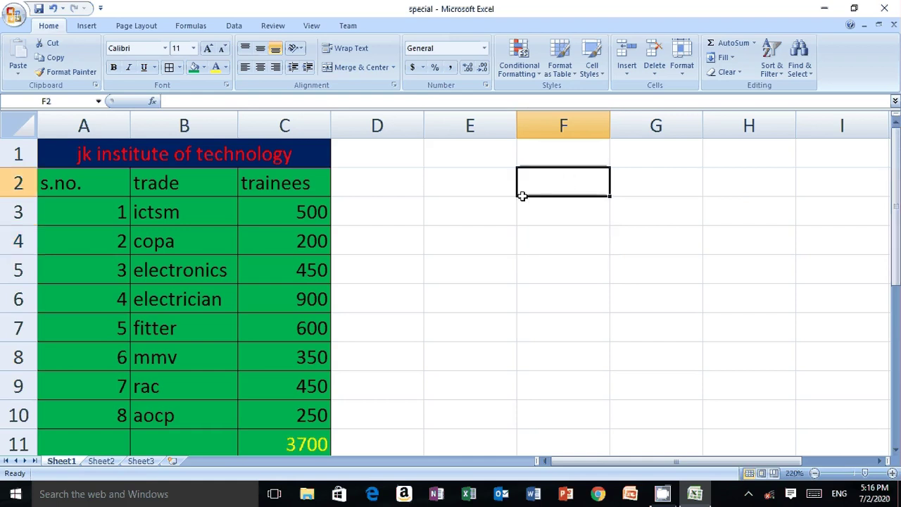
- Enter 50 in cells F3 and F4, and fill the value from F3 down through F7
left_click(575, 219)
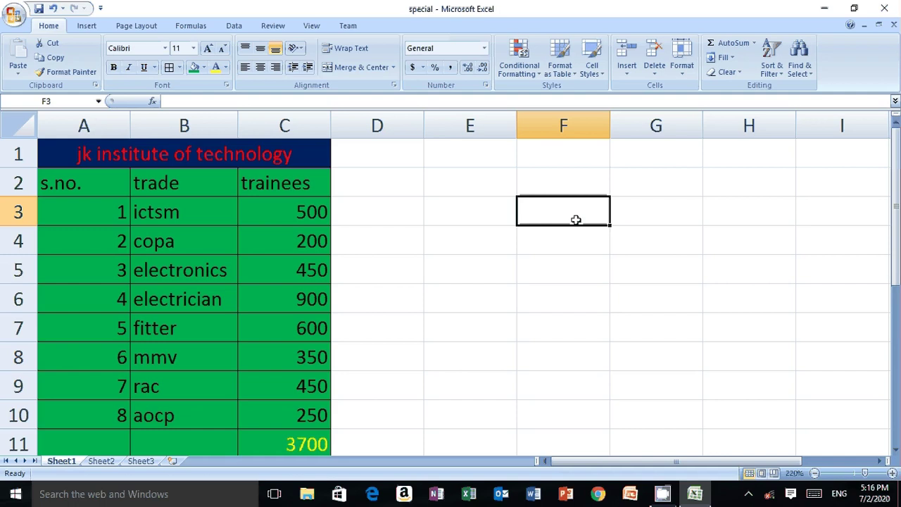
type("5")
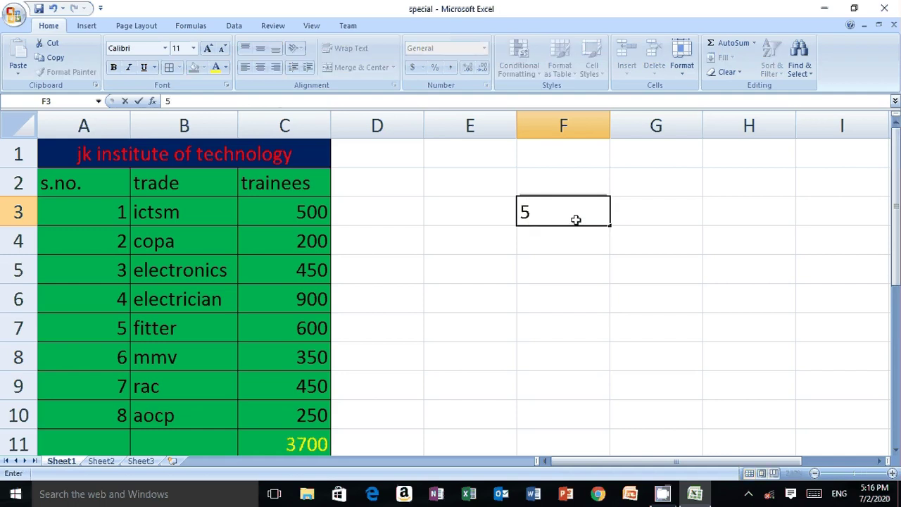
type("0")
key("Return")
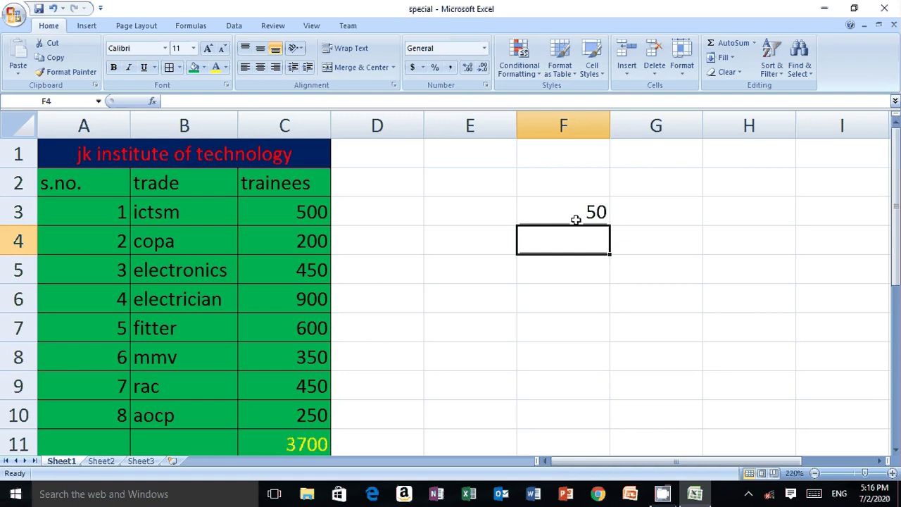
type("50")
key("Return")
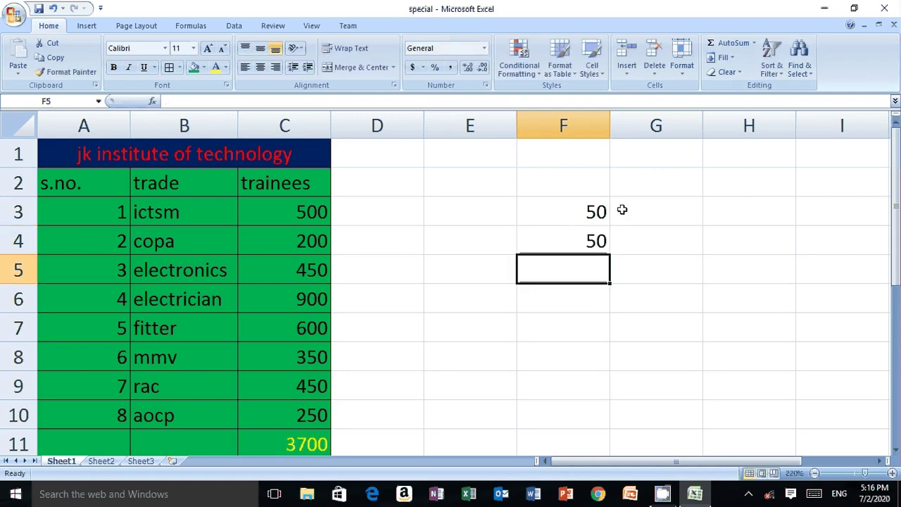
left_click(593, 217)
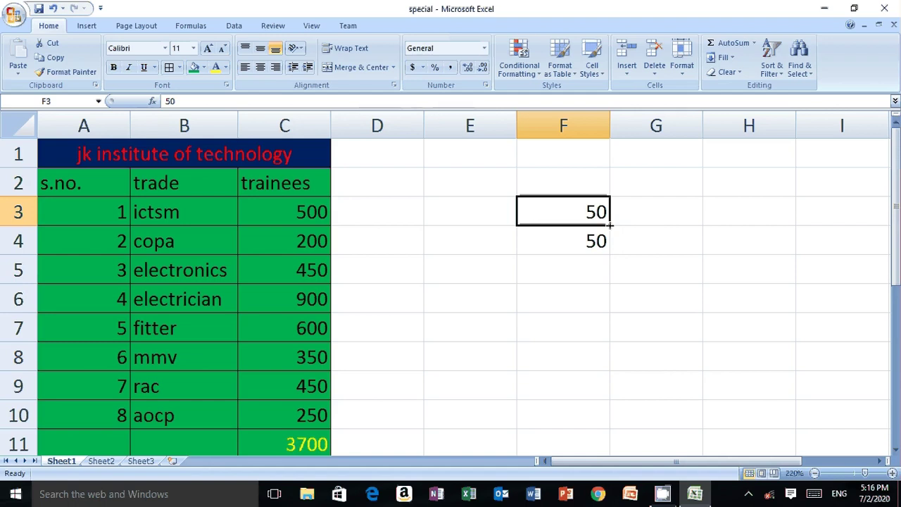
left_click_drag(610, 225, 598, 351)
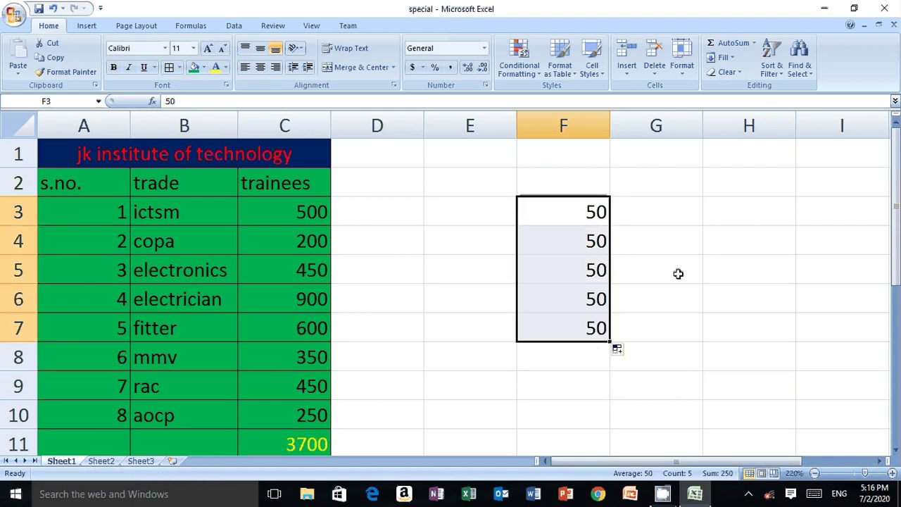
- Enter 25, 30, 20, 19 and 18 in cells G3 through G7
left_click(638, 215)
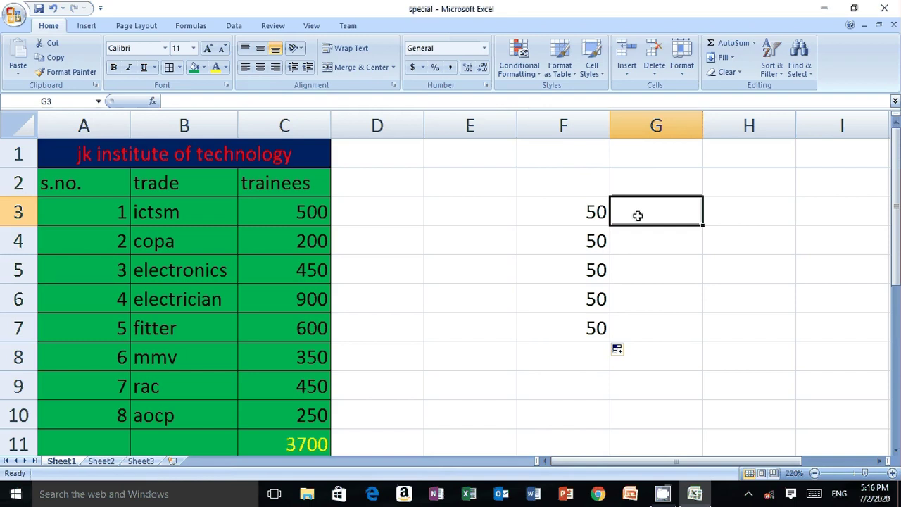
type("25")
key("Return")
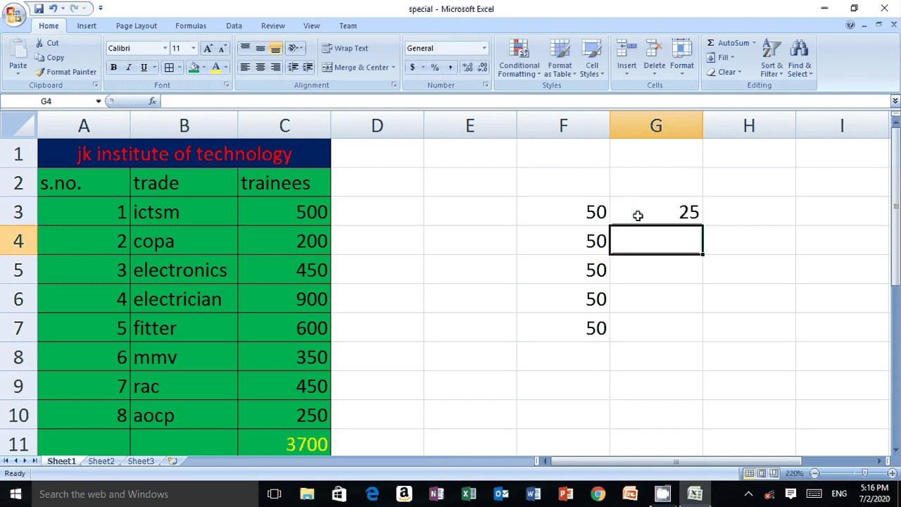
type("30")
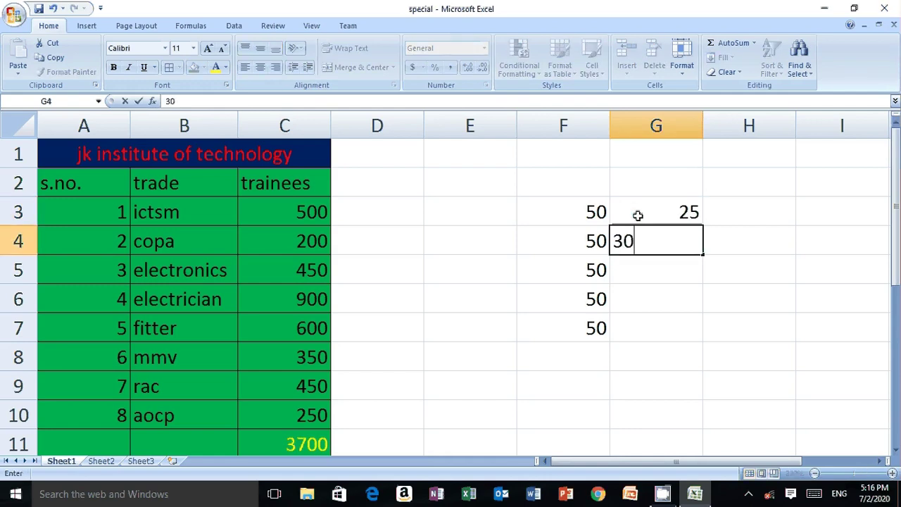
key("Return")
type("20")
key("Return")
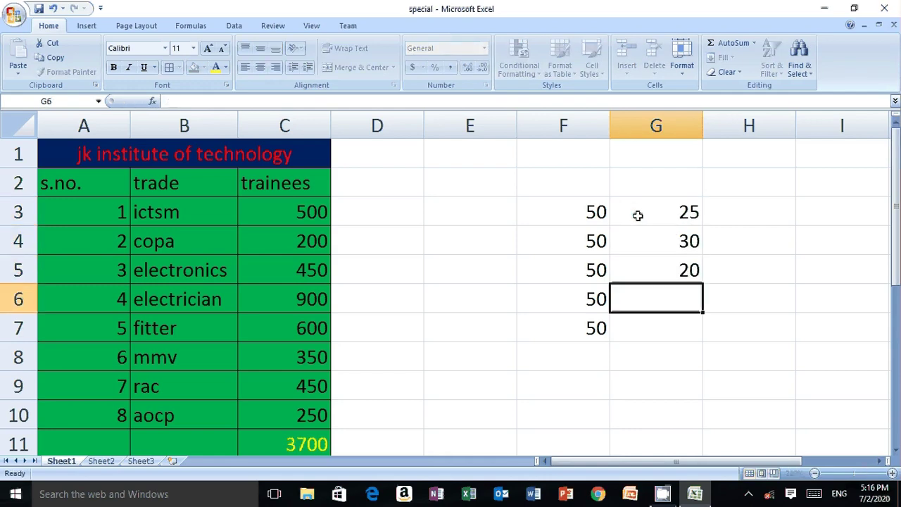
type("19")
key("Return")
type("18")
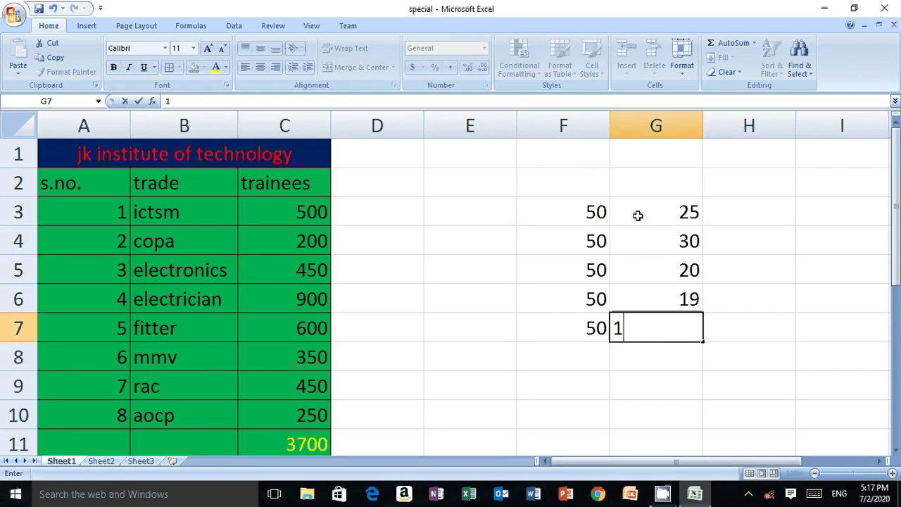
key("Return")
- Multiply the two values of row 3 with =F3*G3 in cell H3, and fill the formula down through H7
key("Up")
key("Up")
key("Up")
key("Up")
key("Up")
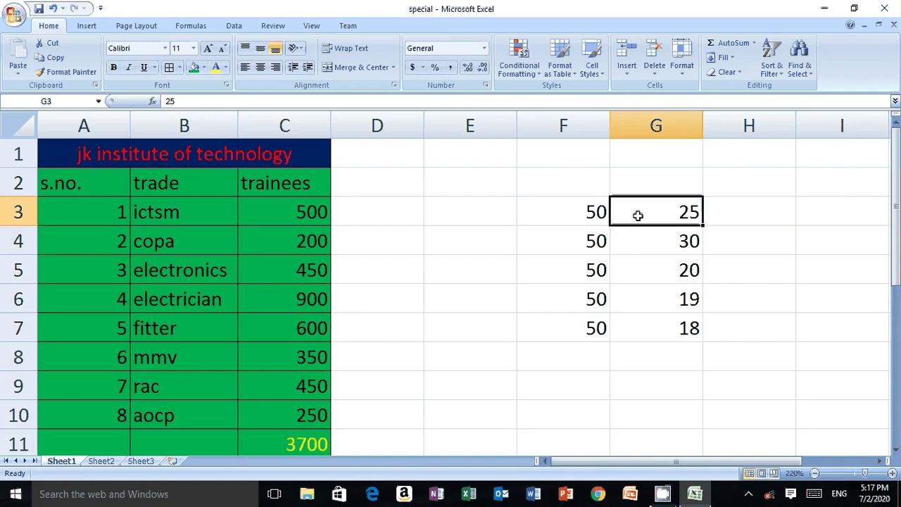
key("Right")
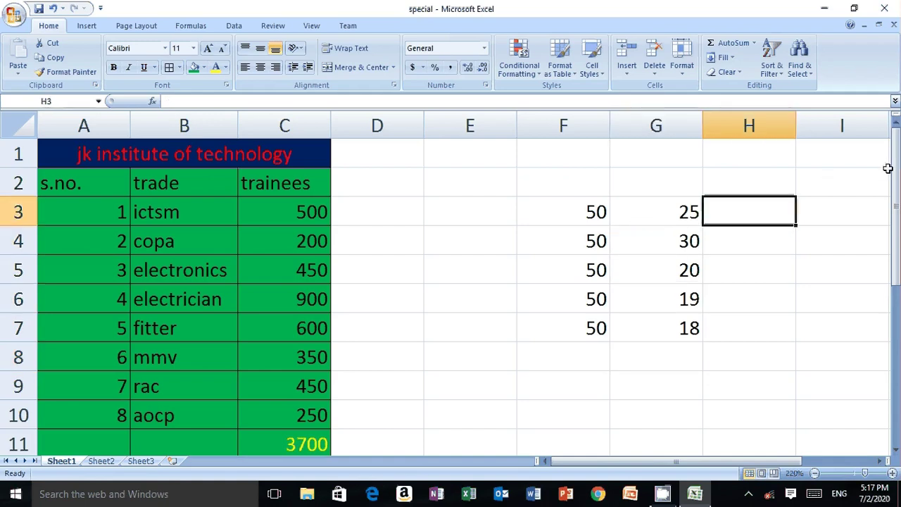
double_click(751, 215)
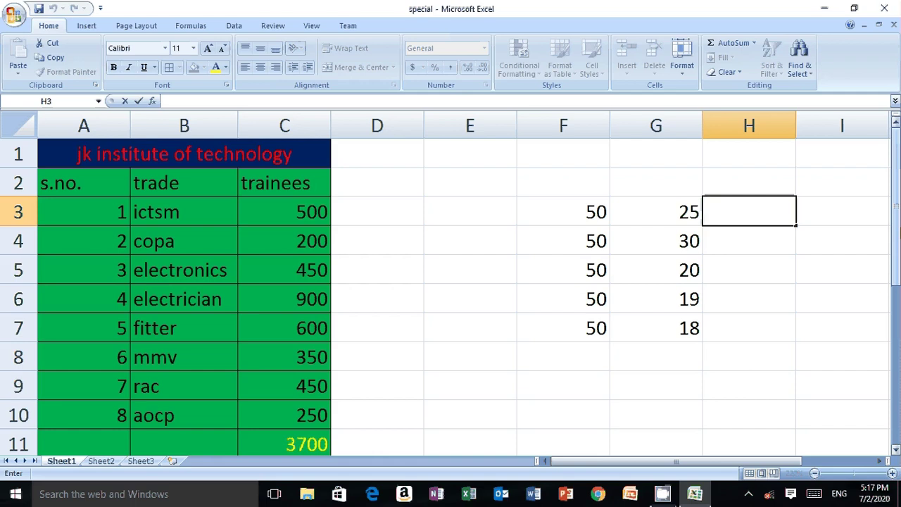
type("=")
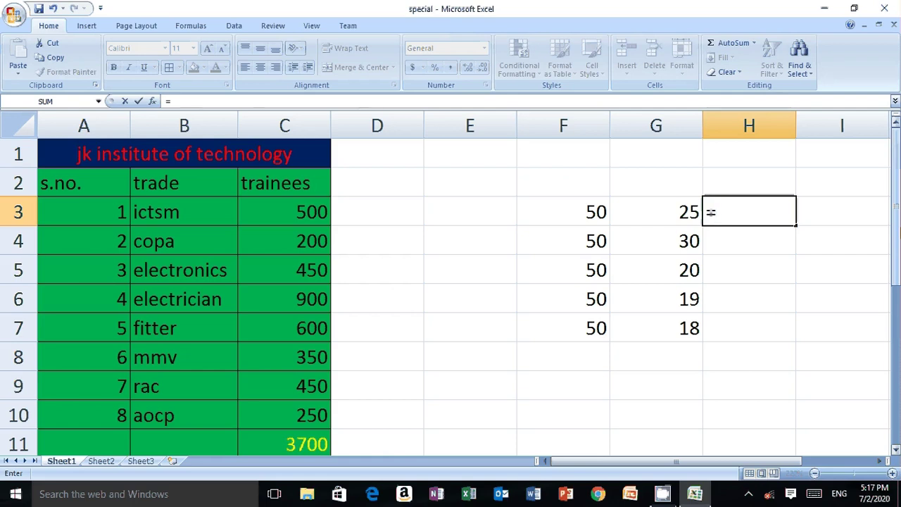
key("Num_Lock")
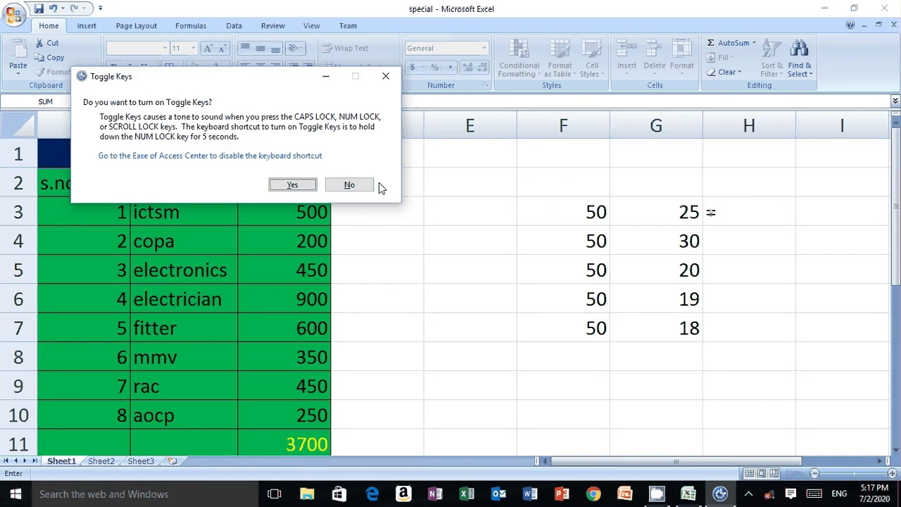
left_click(348, 184)
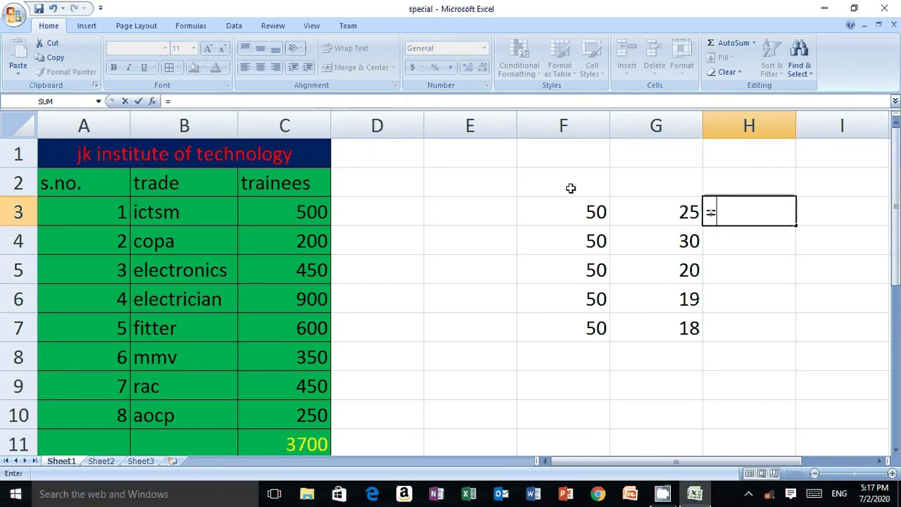
left_click(559, 220)
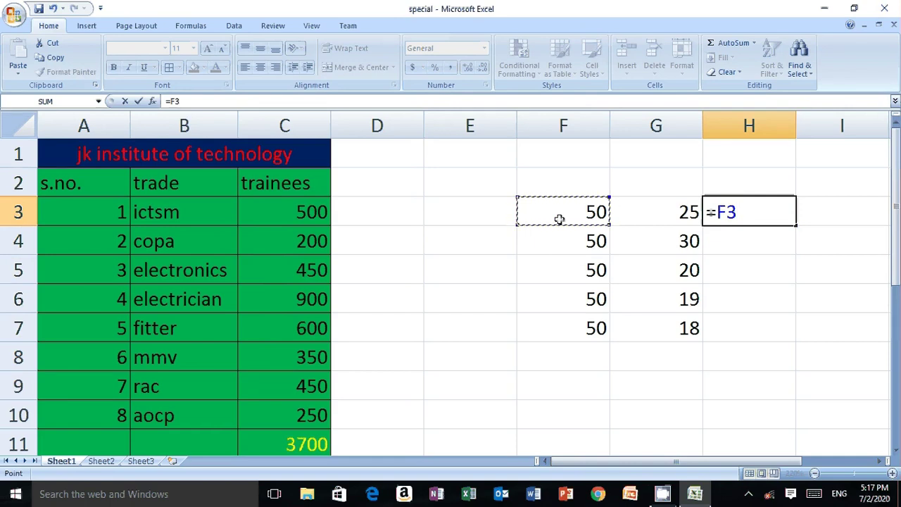
type("*")
left_click(637, 220)
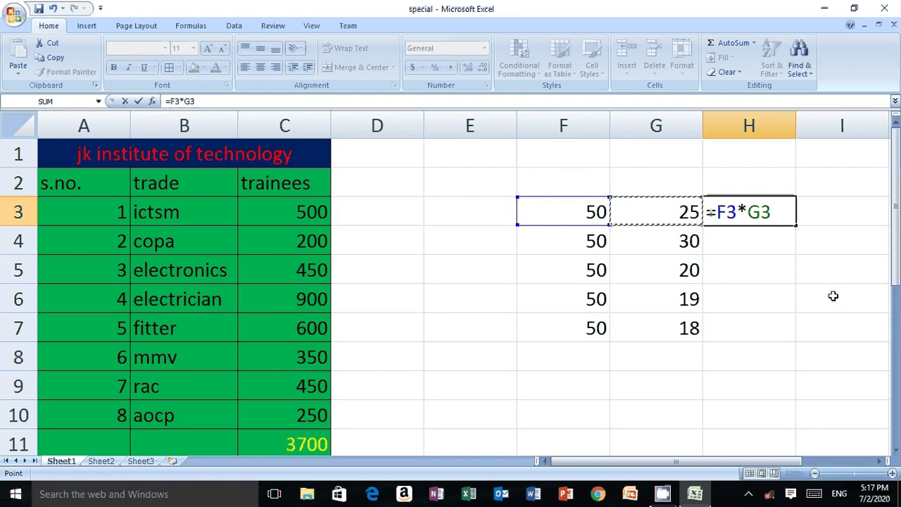
key("Return")
key("Return")
left_click(735, 219)
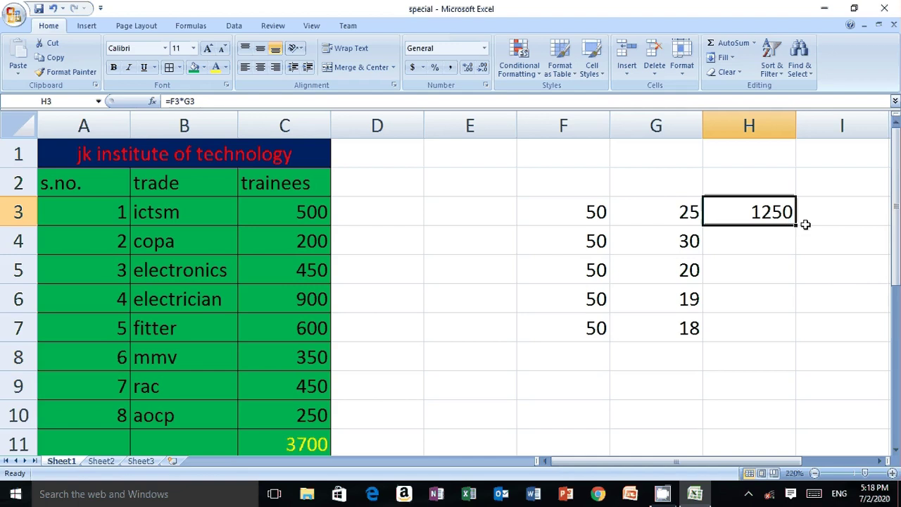
left_click_drag(795, 223, 773, 343)
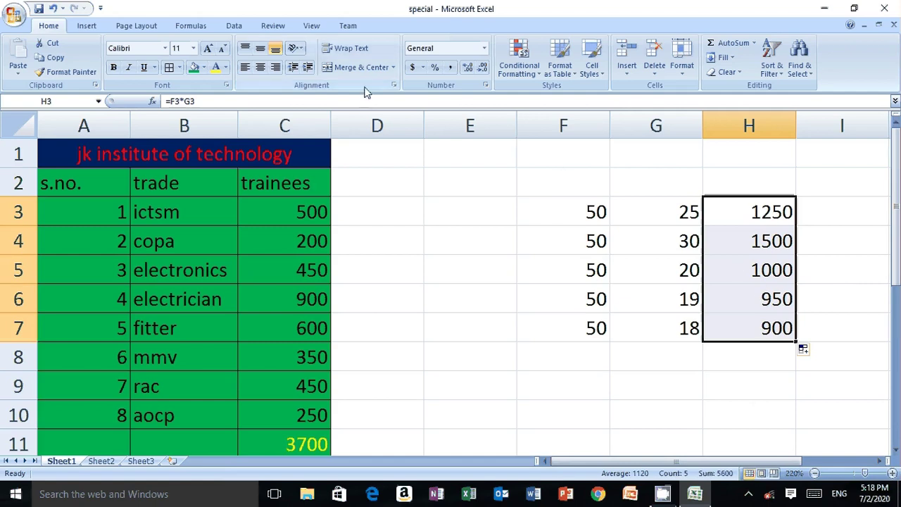
- Give the product cells H3 through H7 a green fill and a yellow font colour
left_click(195, 68)
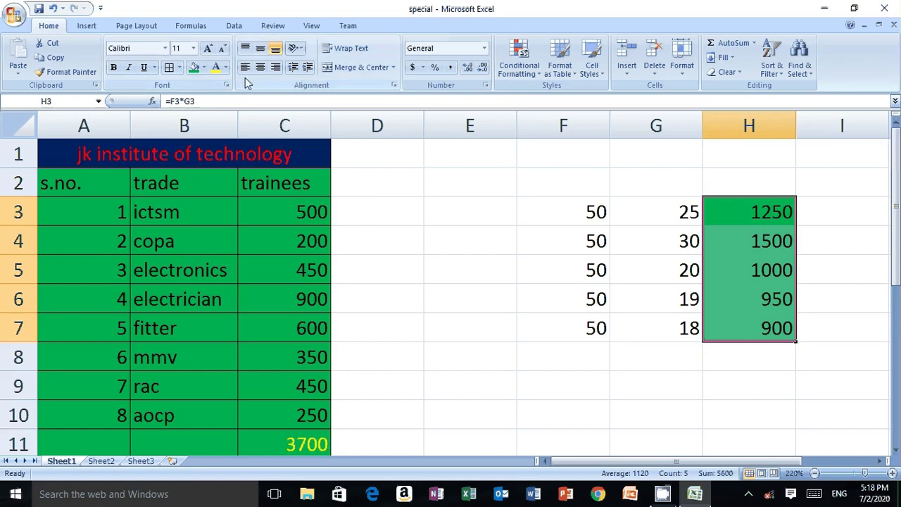
left_click(216, 69)
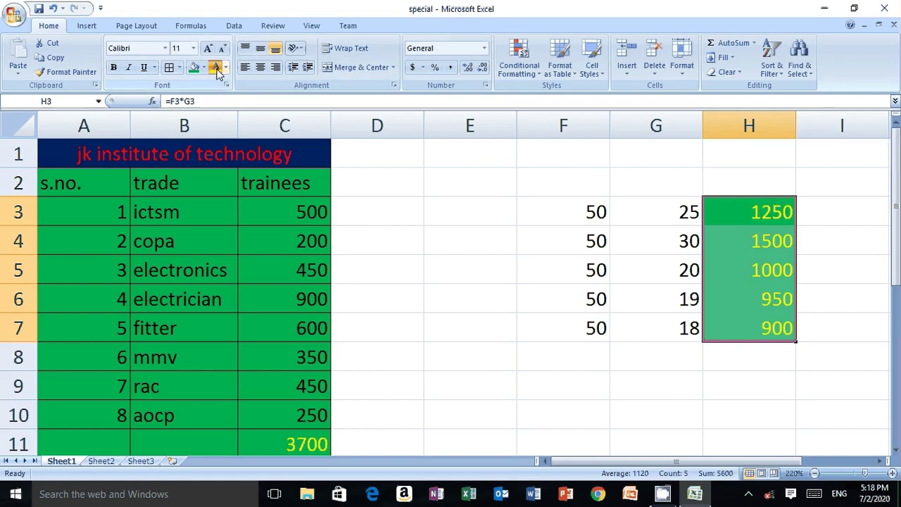
left_click(694, 381)
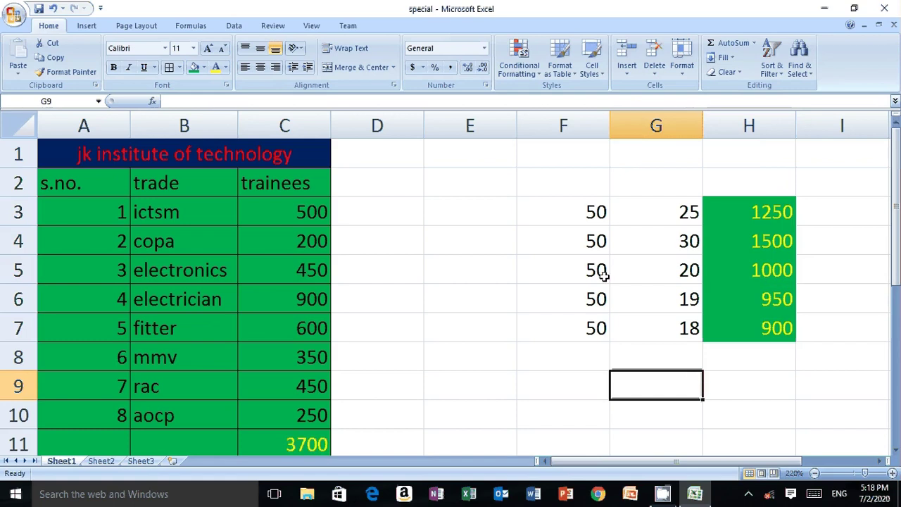
left_click(752, 376)
left_click(644, 354)
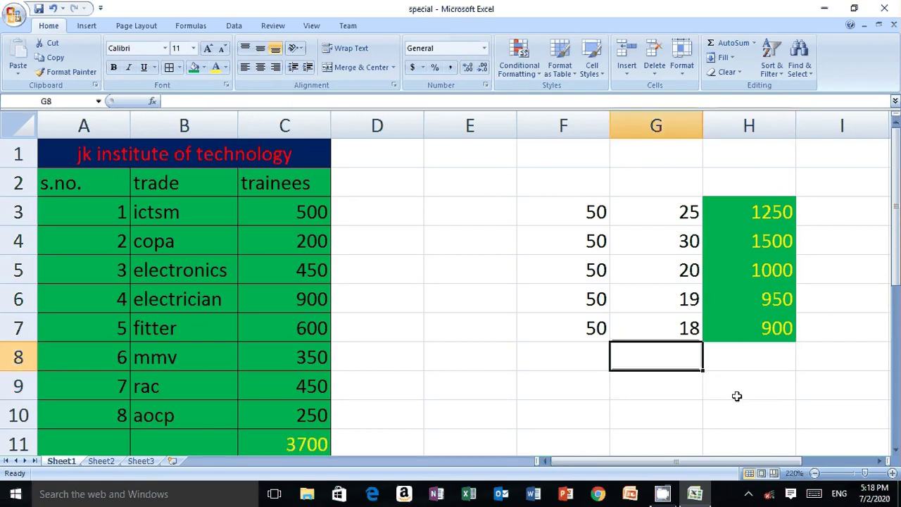
left_click(777, 392)
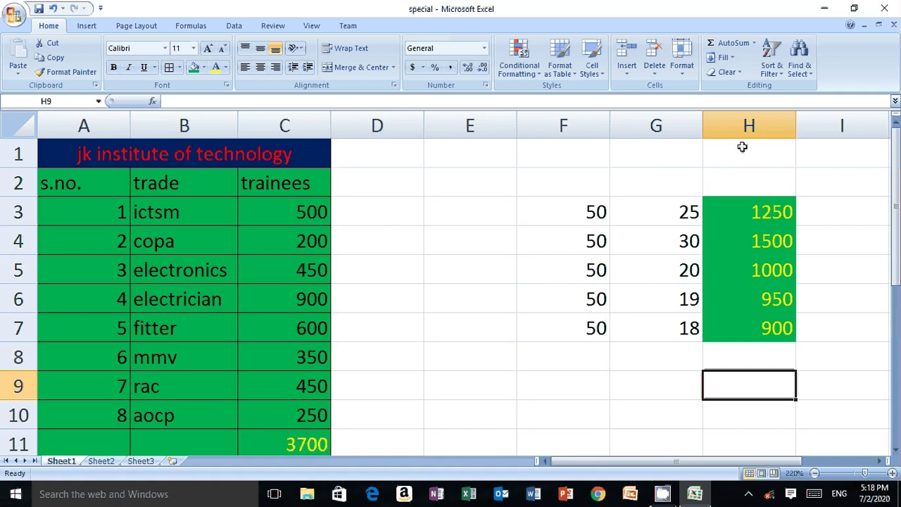
- Total G3 through G7 with AutoSum in cell G8, and fill the total cell green
left_click_drag(679, 216, 665, 327)
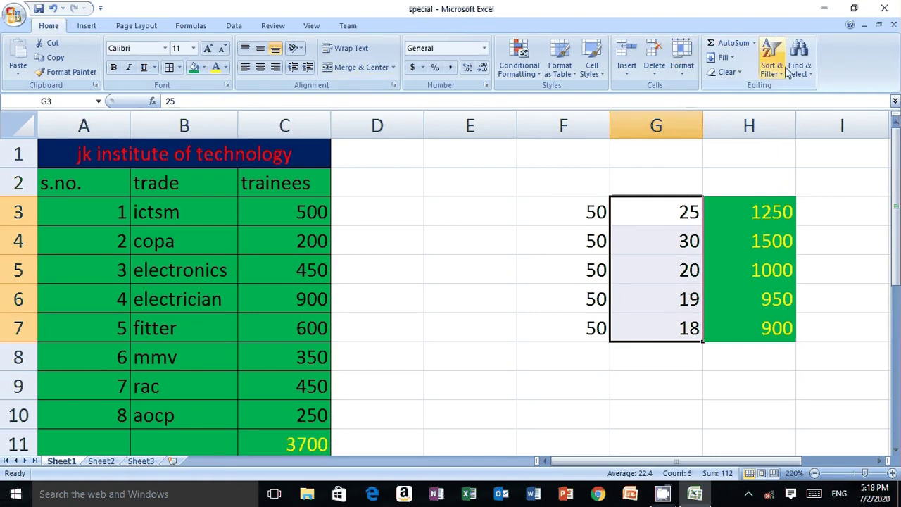
left_click(740, 46)
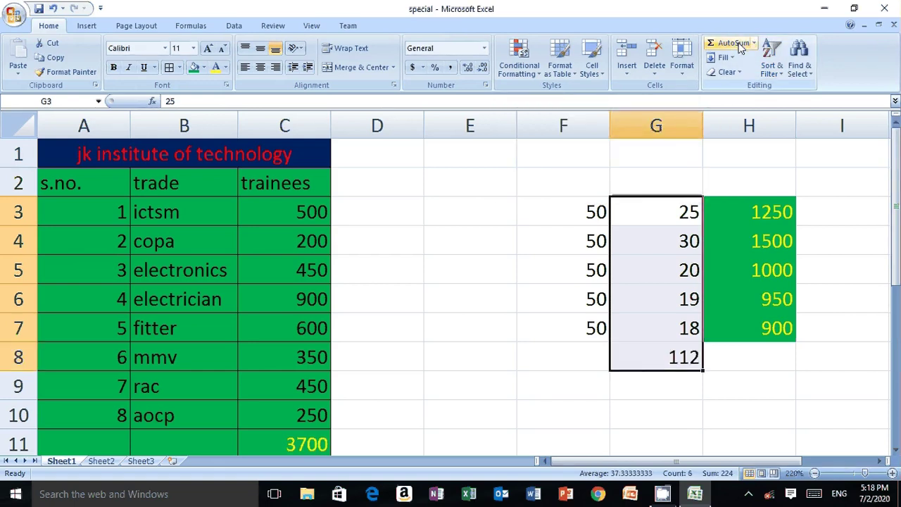
left_click(670, 357)
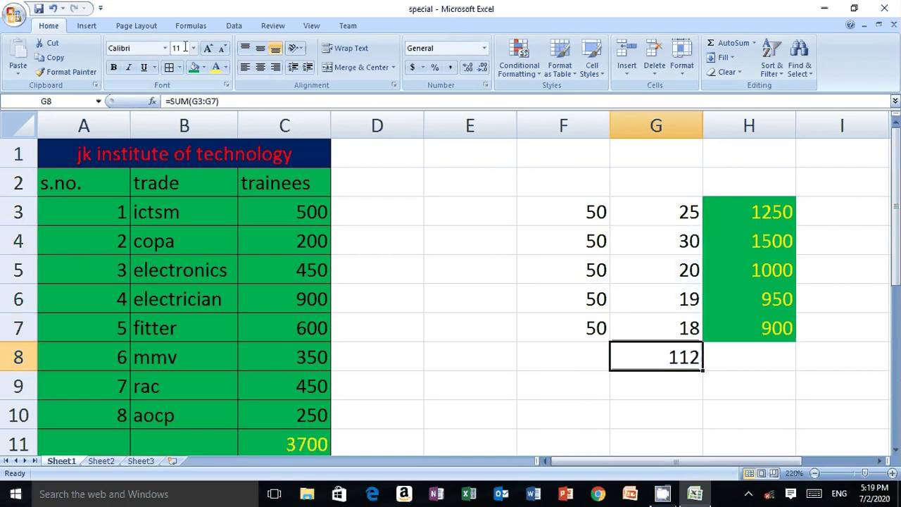
left_click(192, 67)
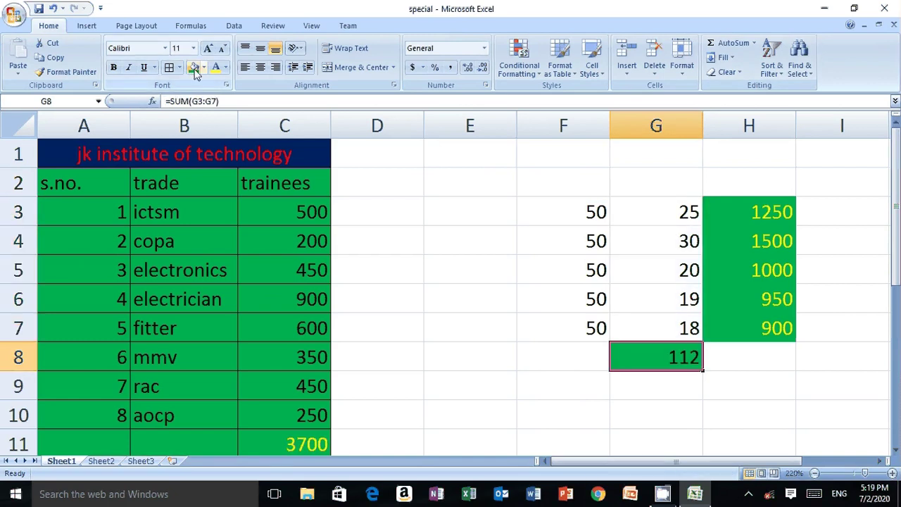
left_click(708, 364)
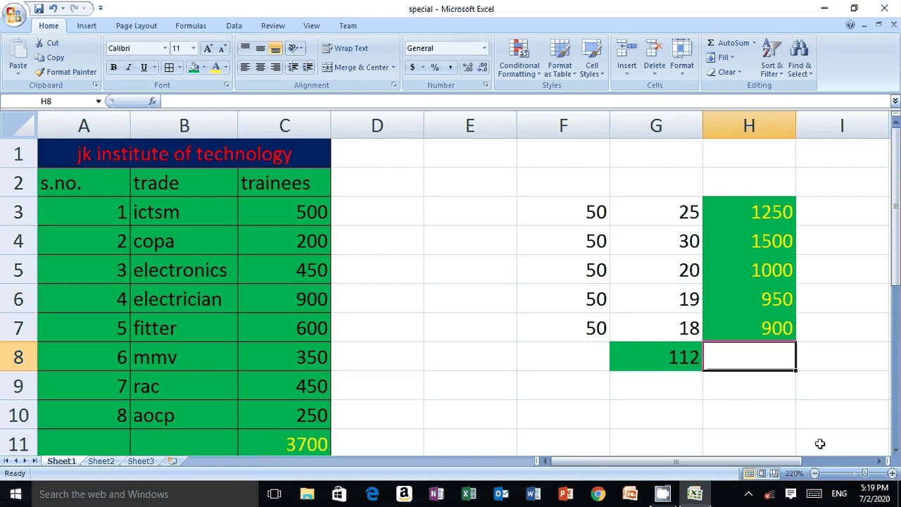
left_click(708, 439)
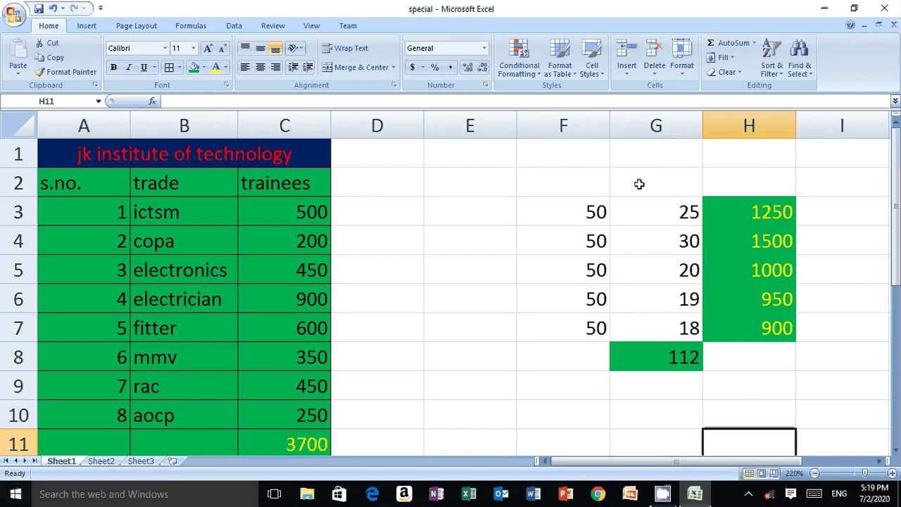
- Enter 25 in cell G1 and reselect that cell
left_click(672, 155)
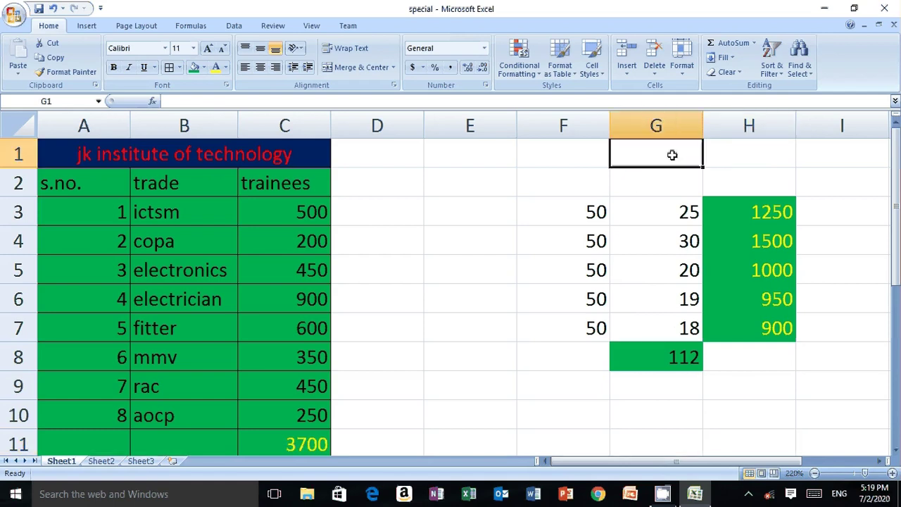
type("25")
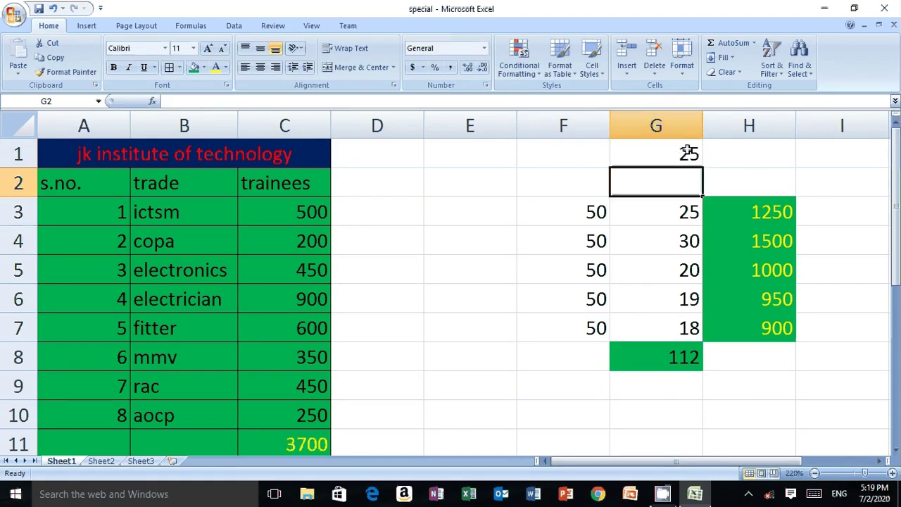
left_click(687, 152)
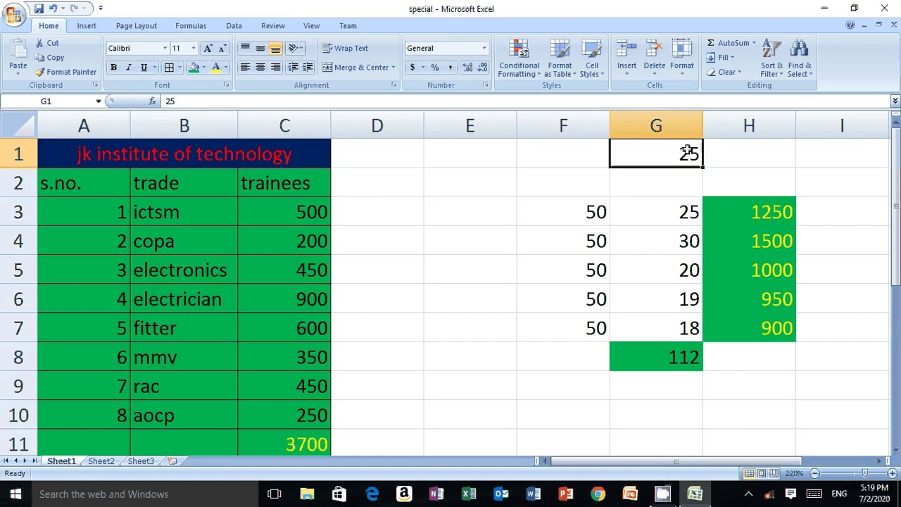
- Total cells G1 through G7 into cell G8 with AutoSum
left_click_drag(688, 152, 676, 320)
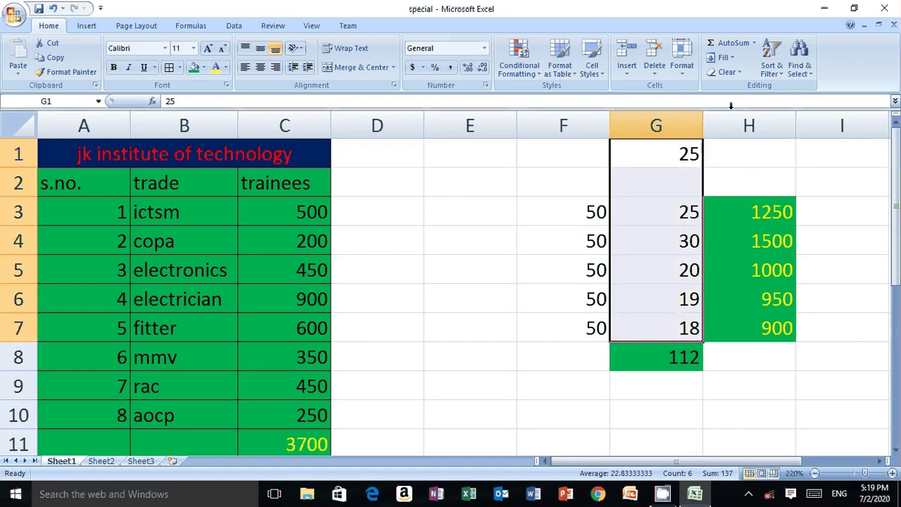
left_click(739, 44)
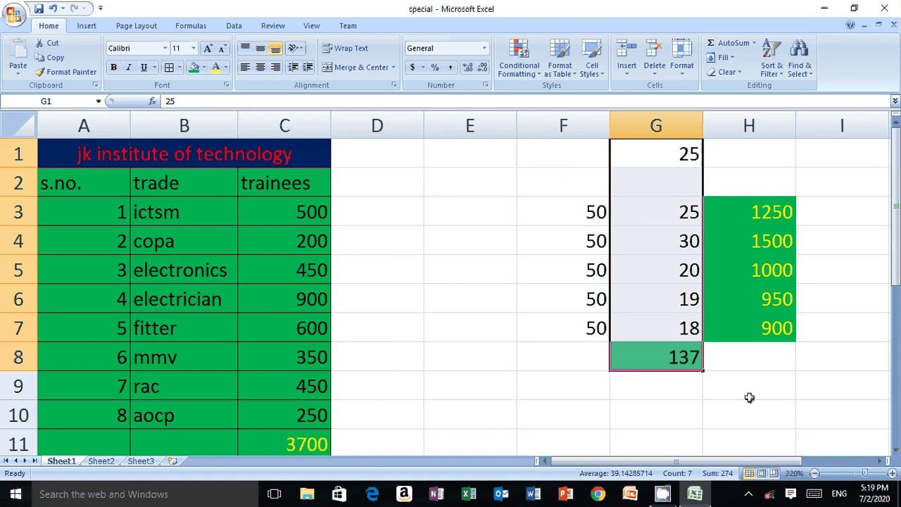
left_click(719, 383)
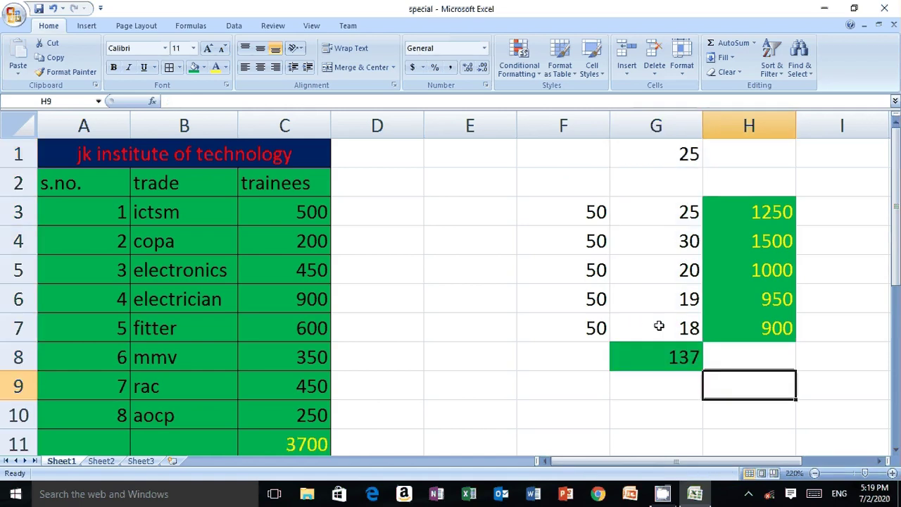
- Clear the value from cell G1, declining to turn on Toggle Keys
double_click(676, 154)
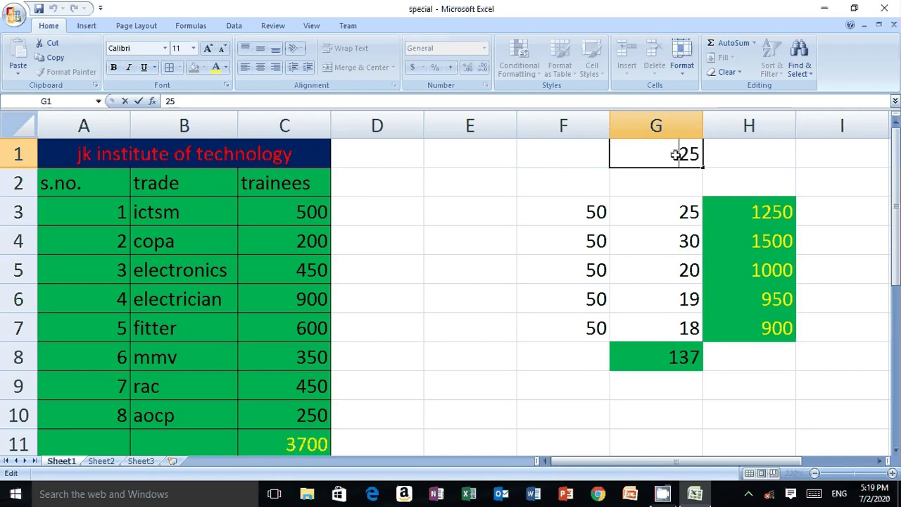
key("Delete")
key("Right")
key("BackSpace")
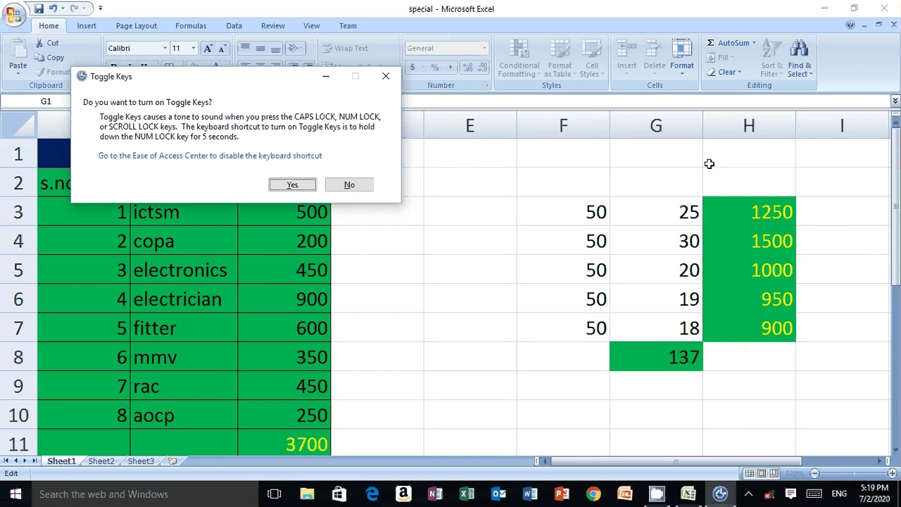
left_click(351, 186)
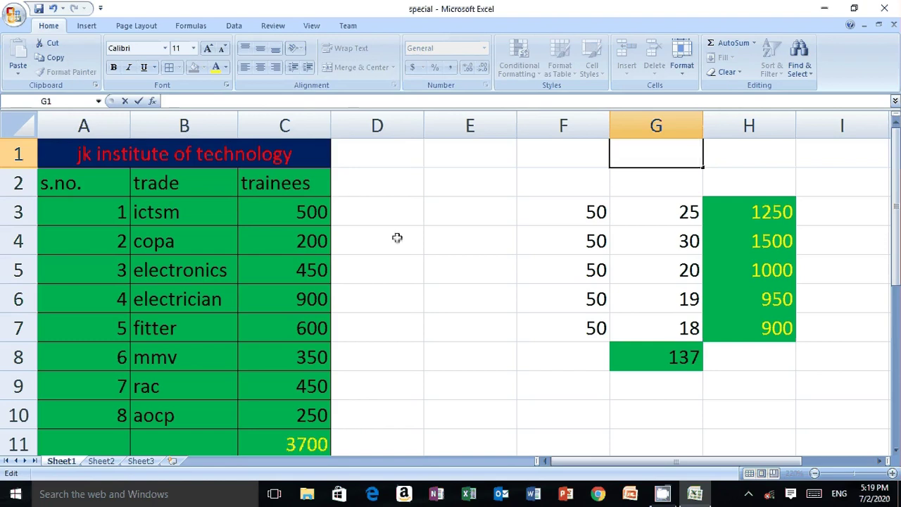
left_click(754, 173)
left_click(661, 174)
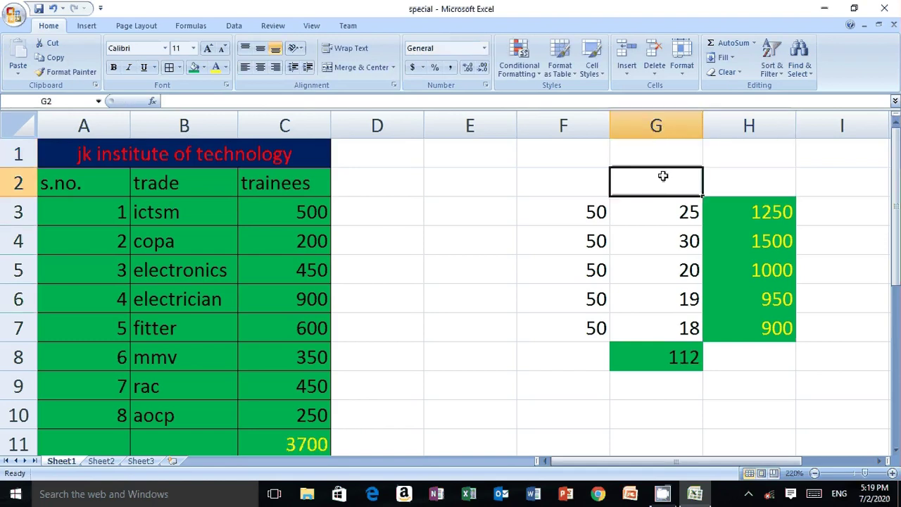
left_click(672, 141)
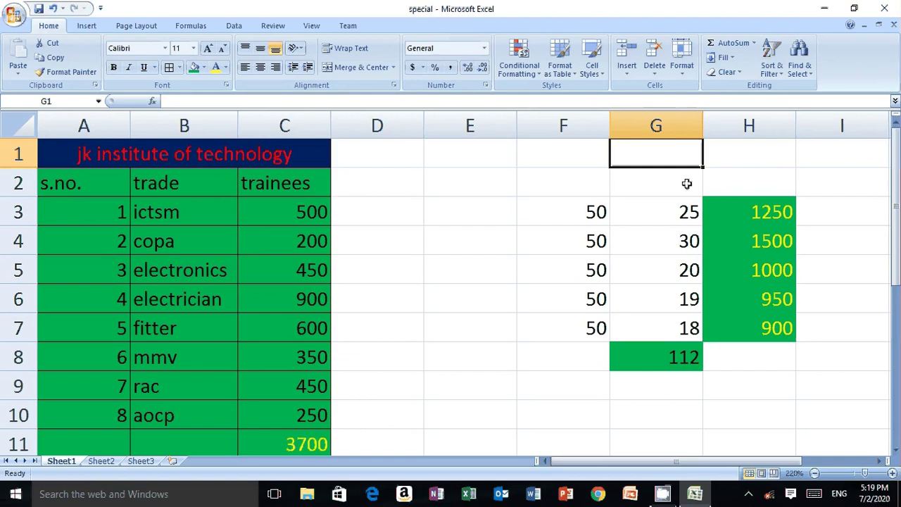
left_click(662, 177)
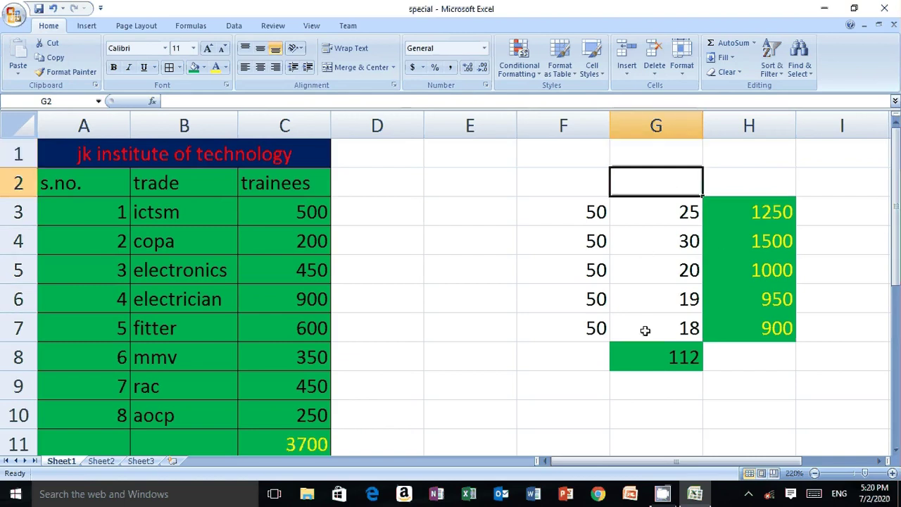
left_click(649, 362)
left_click(708, 396)
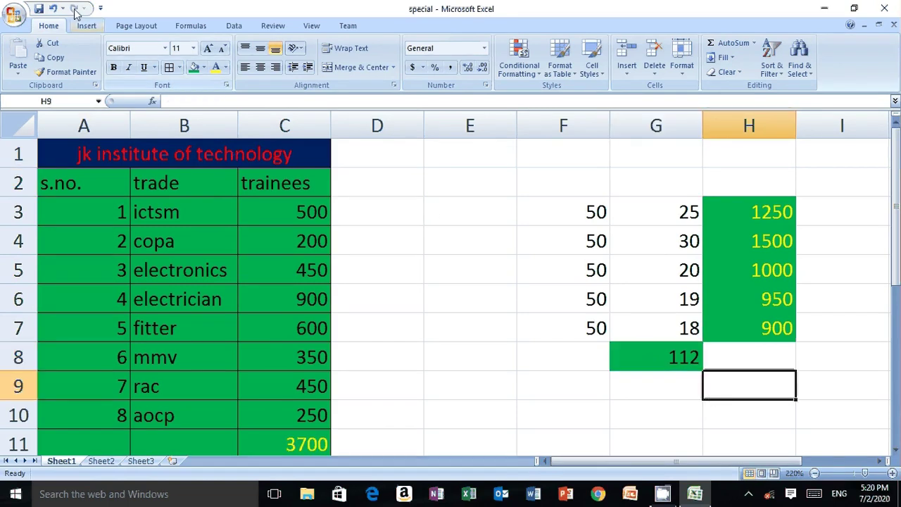
- View the dialog for inserting a picture from file, and close it without inserting one
left_click(87, 28)
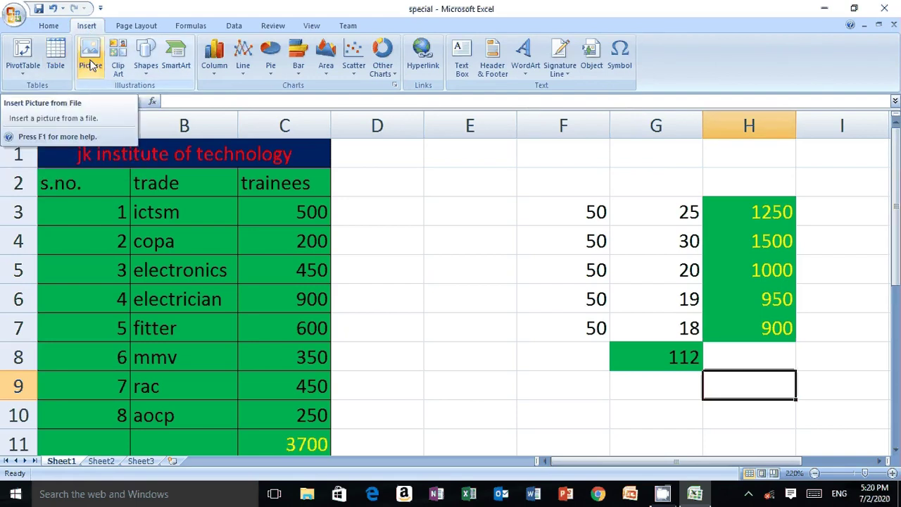
left_click(90, 63)
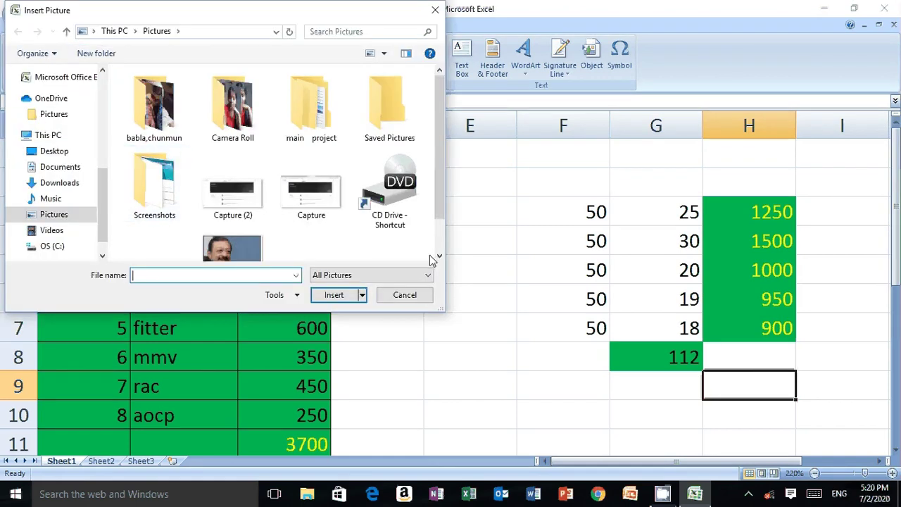
left_click(435, 9)
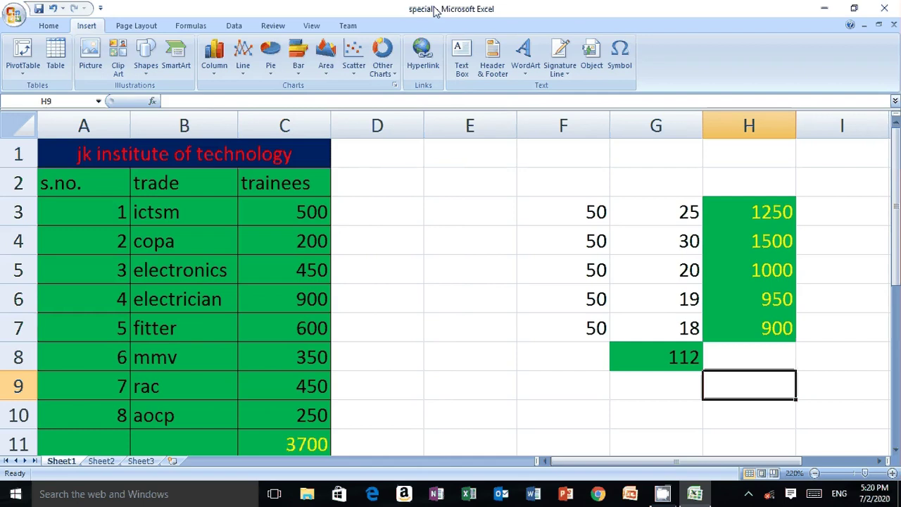
- Insert a 2-D clustered column chart of the values in columns F through H and look it over
left_click(211, 62)
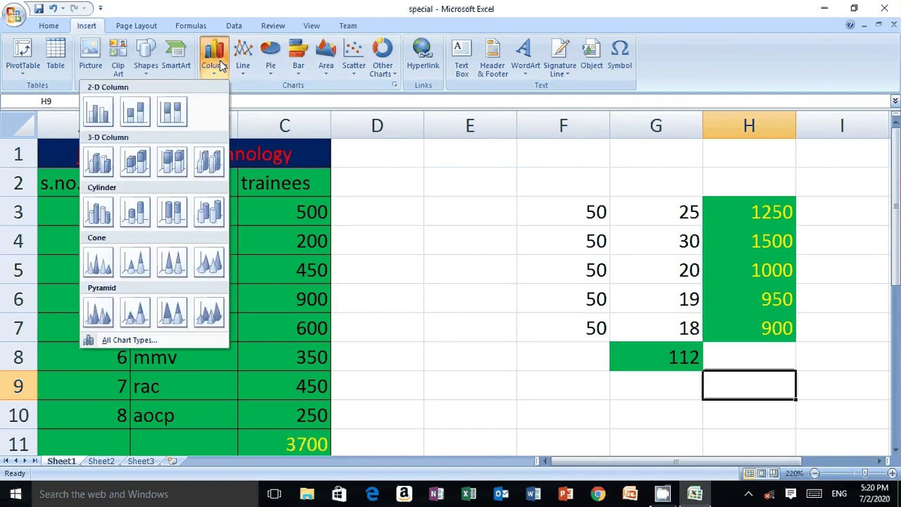
left_click(98, 111)
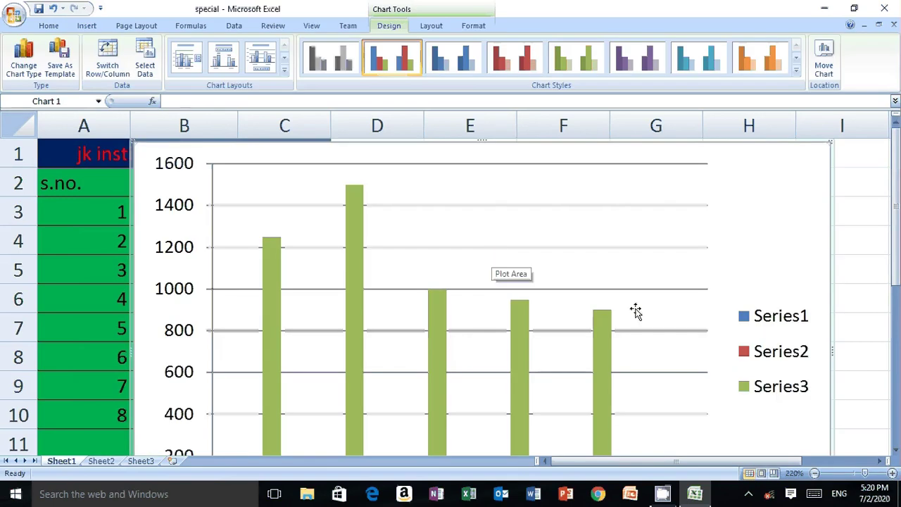
scroll(624, 282, "down", 2)
scroll(624, 282, "up", 2)
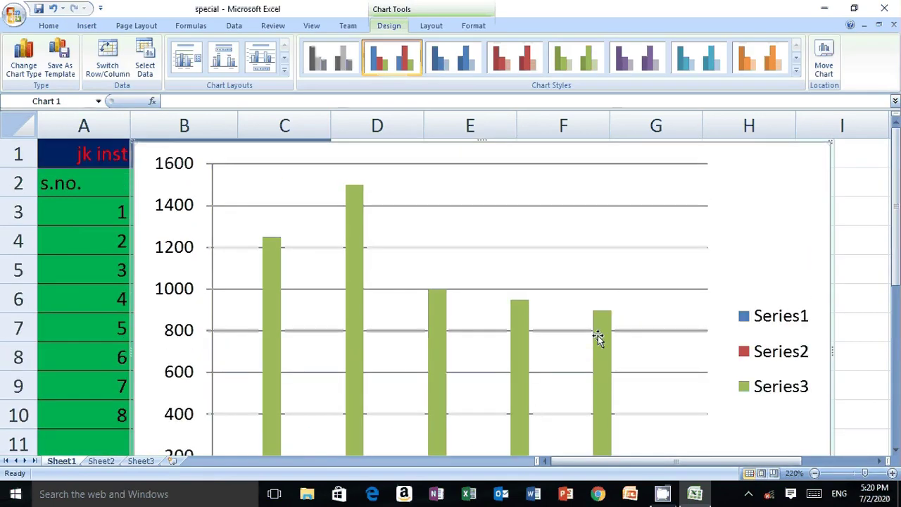
left_click(852, 266)
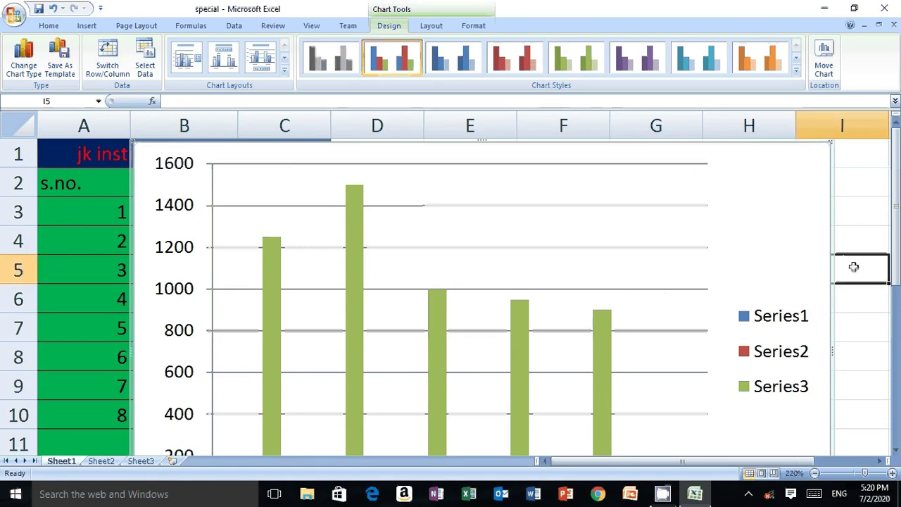
left_click(841, 235)
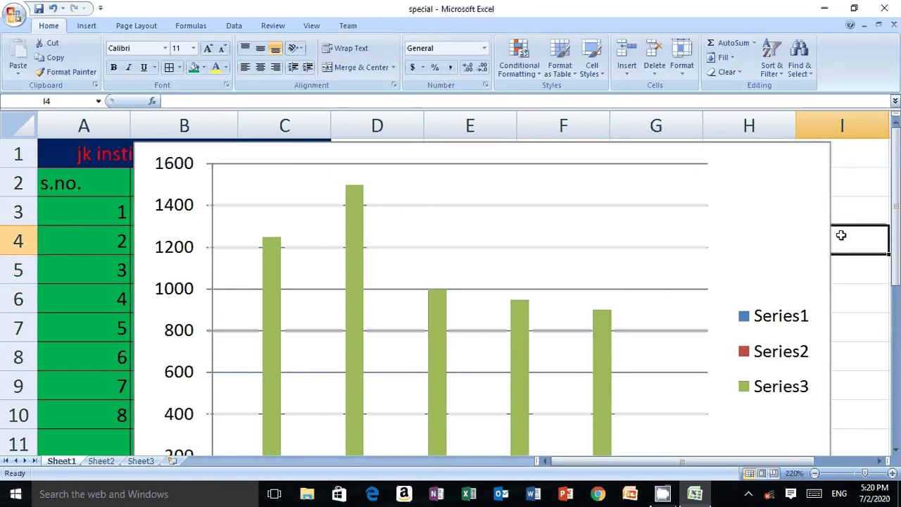
scroll(685, 241, "down", 2)
scroll(685, 241, "up", 2)
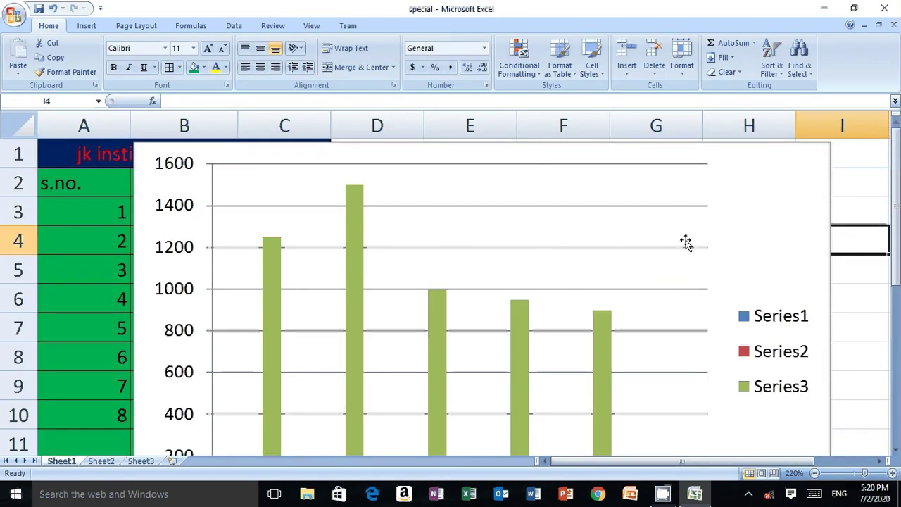
- Cut the whole column chart from Sheet1
left_click(474, 183)
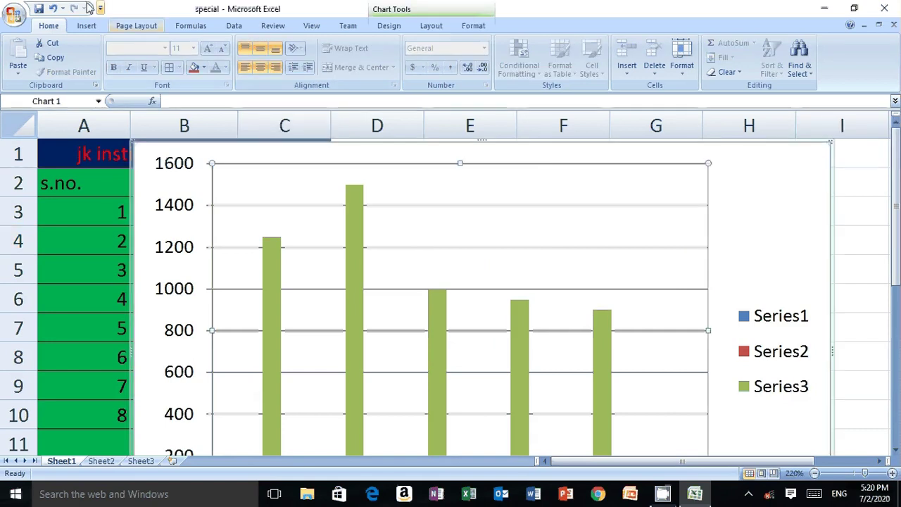
left_click(84, 25)
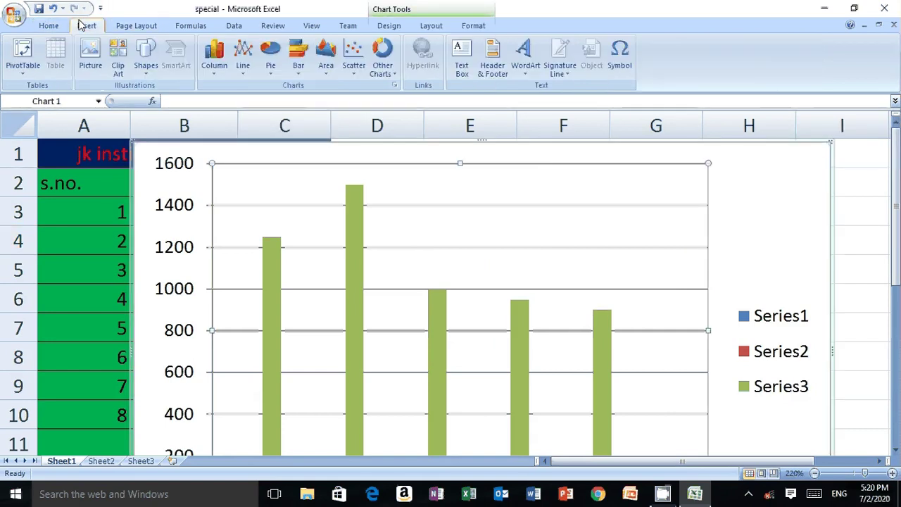
left_click(214, 65)
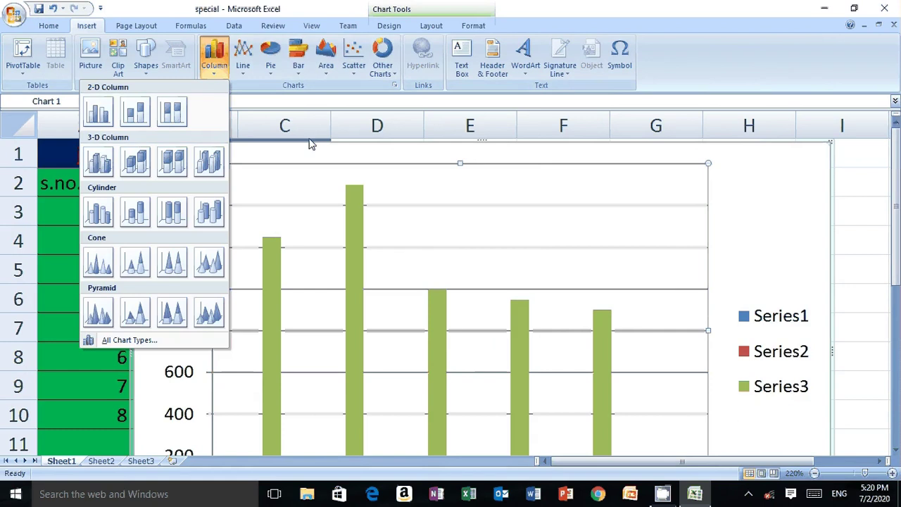
left_click(484, 189)
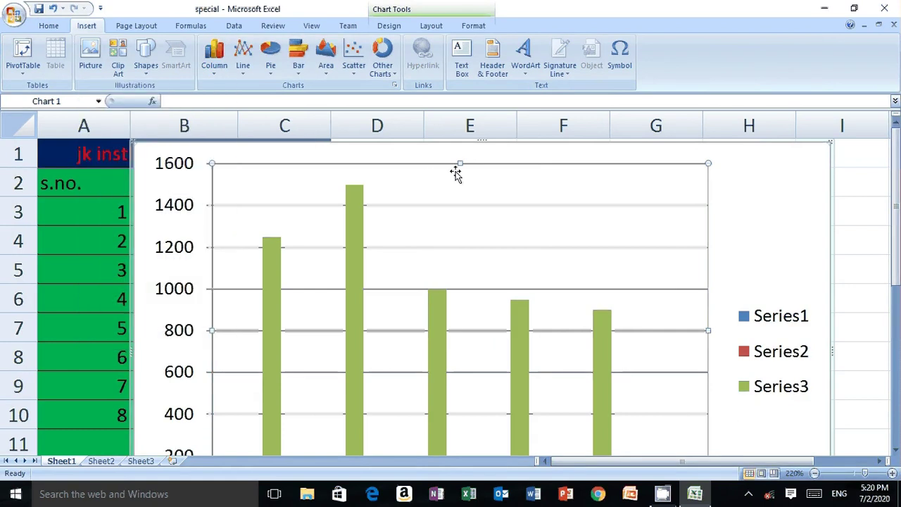
right_click(461, 162)
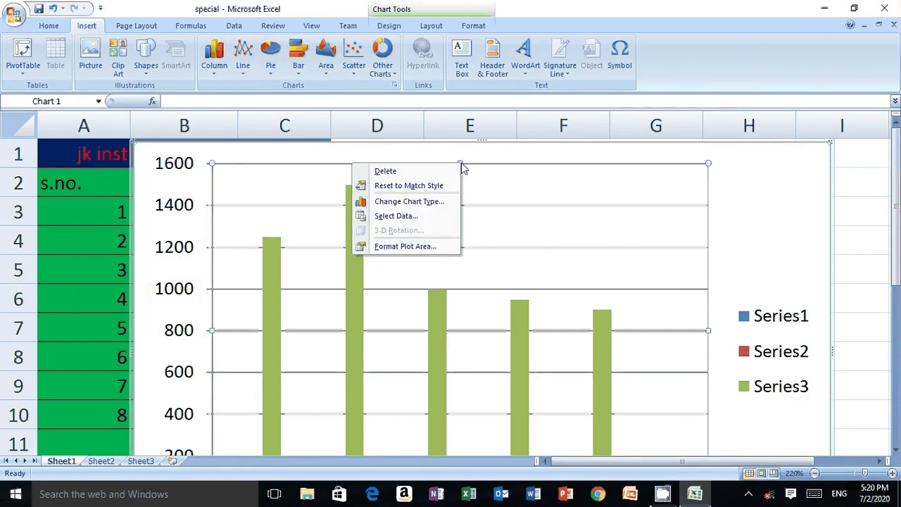
left_click(427, 176)
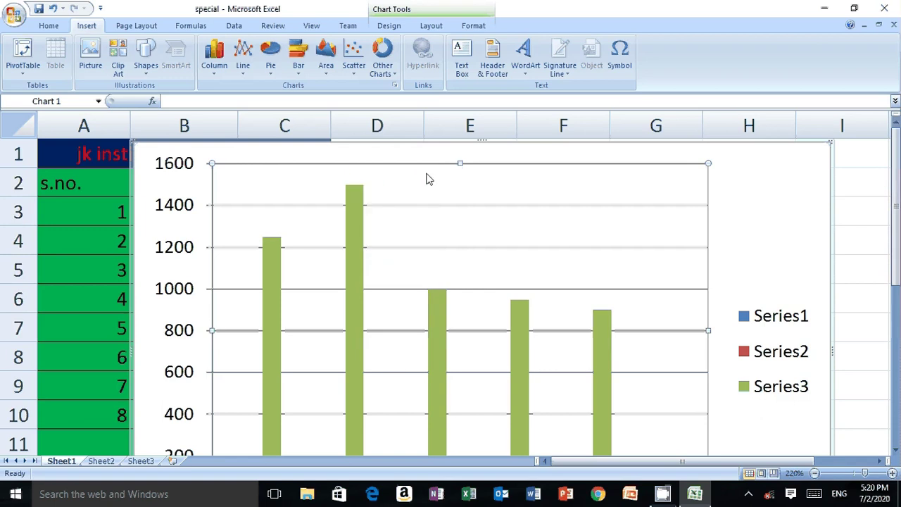
right_click(482, 140)
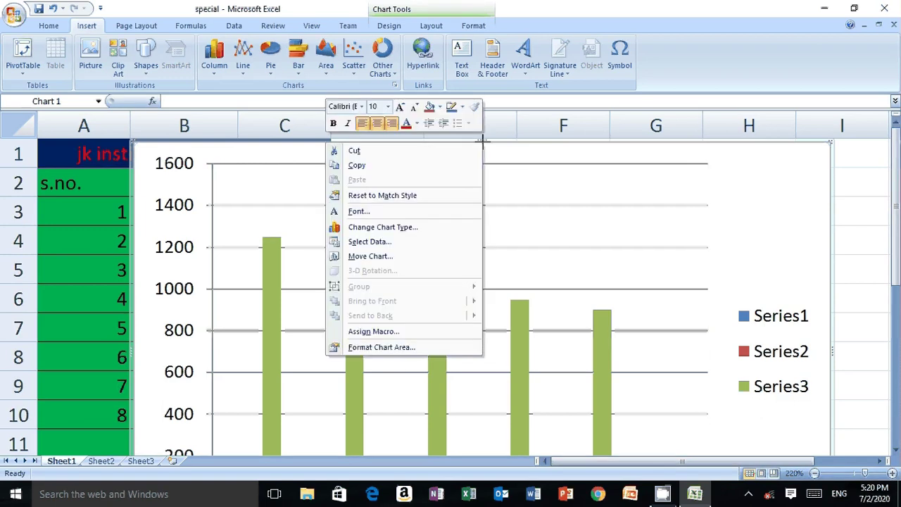
left_click(424, 156)
left_click(426, 212)
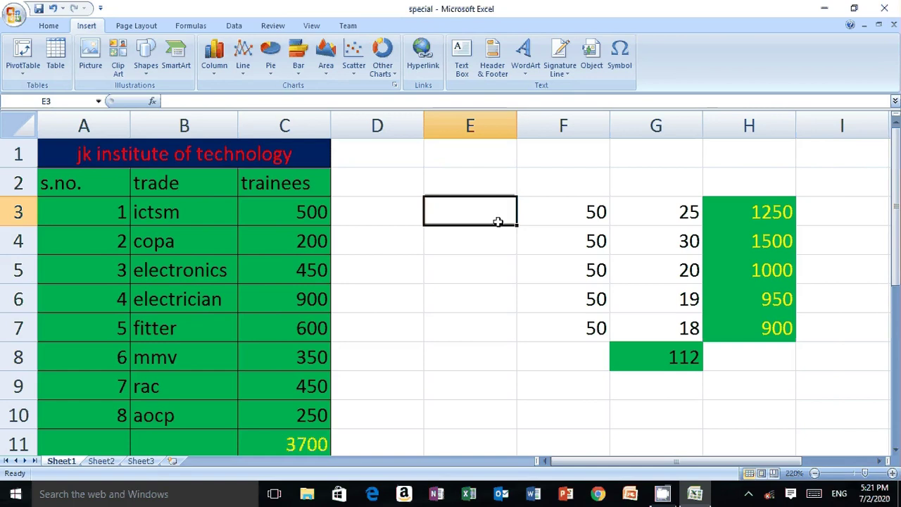
left_click(524, 268)
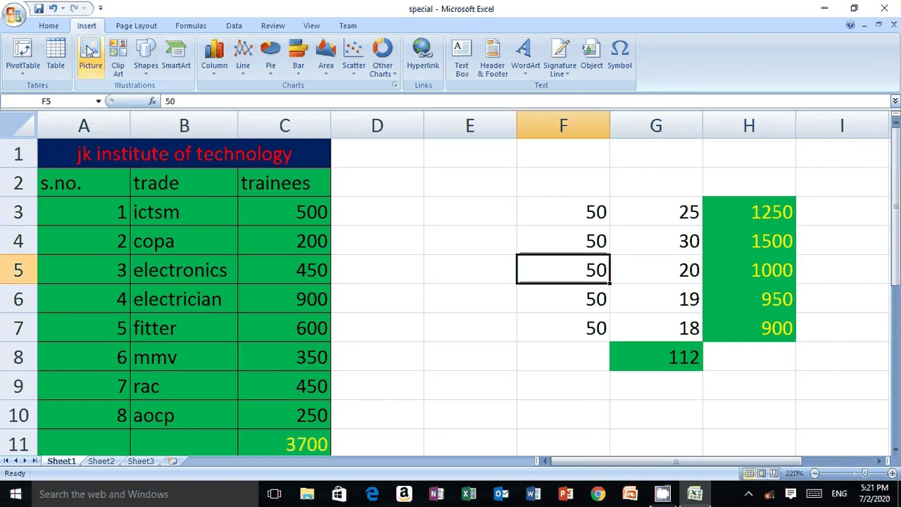
left_click(143, 28)
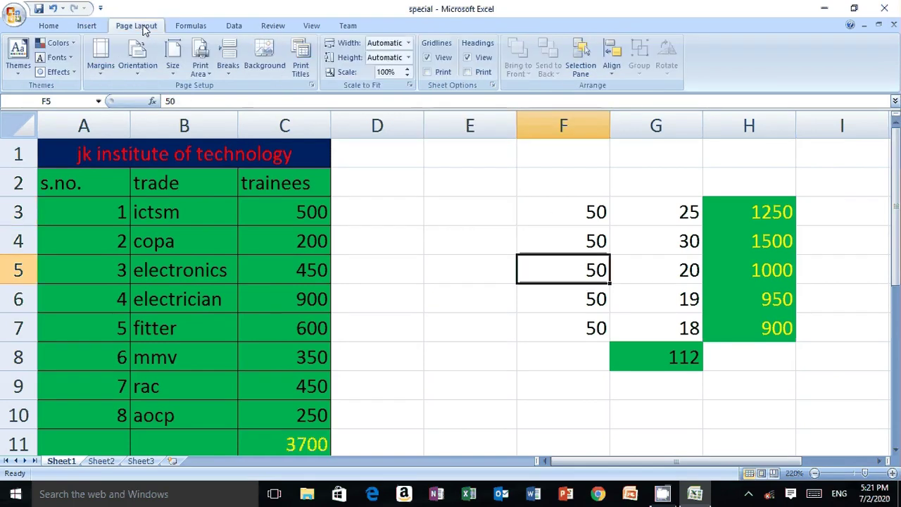
left_click(87, 28)
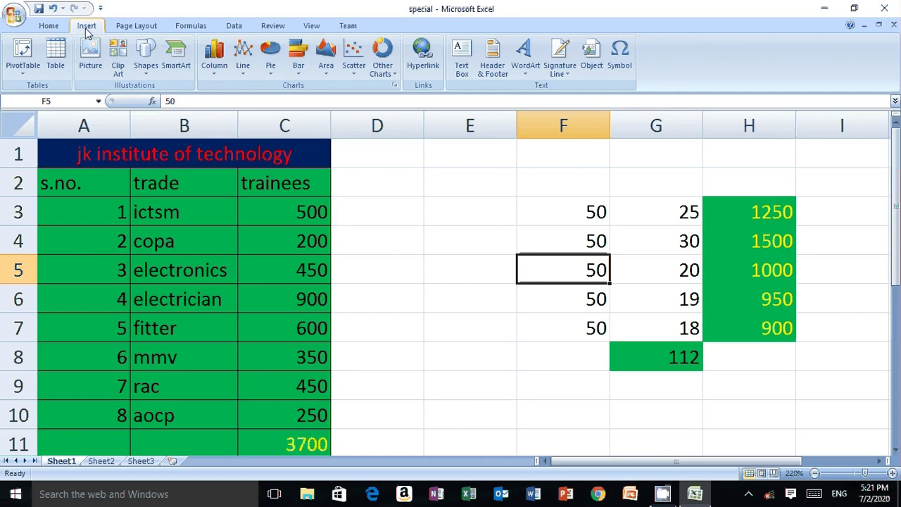
left_click(48, 30)
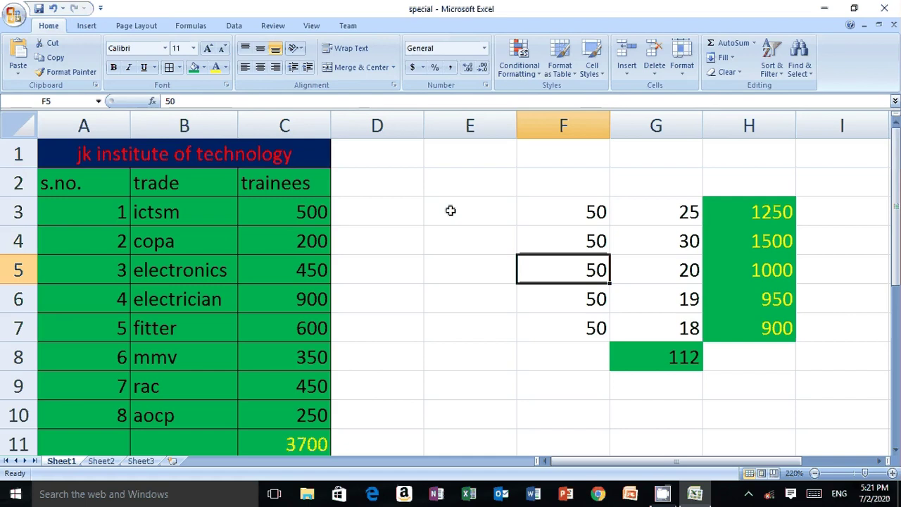
left_click(561, 366)
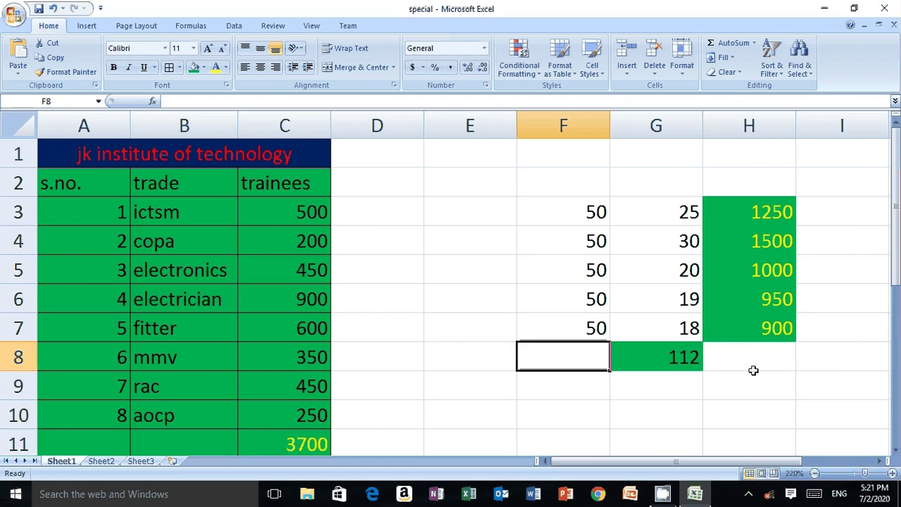
left_click(782, 384)
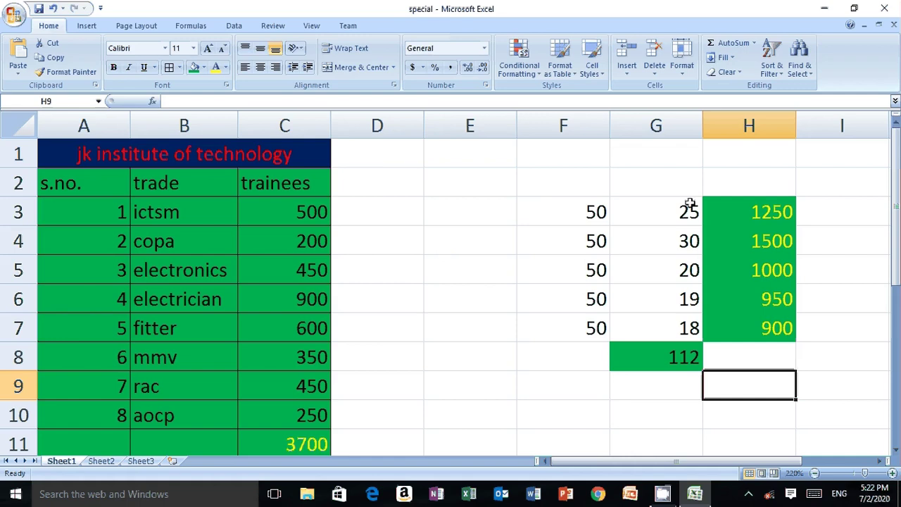
left_click(653, 162)
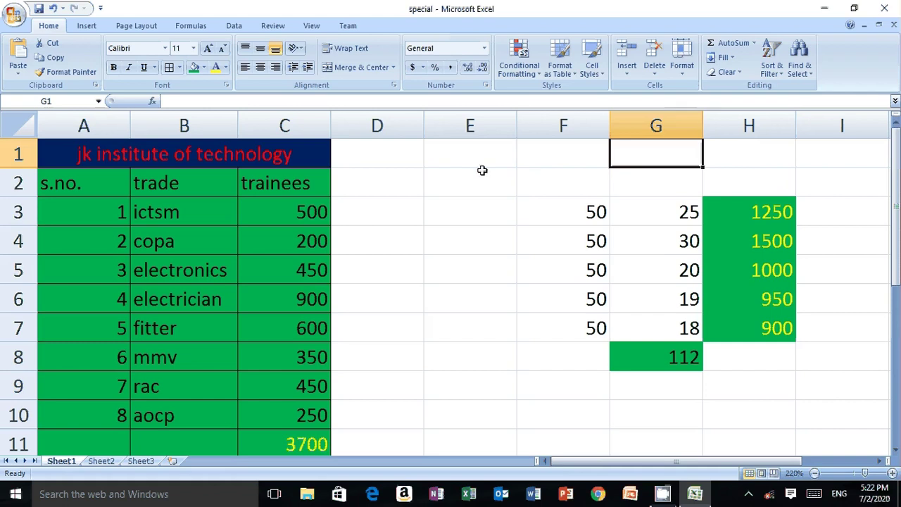
left_click(462, 169)
left_click(408, 158)
left_click(478, 155)
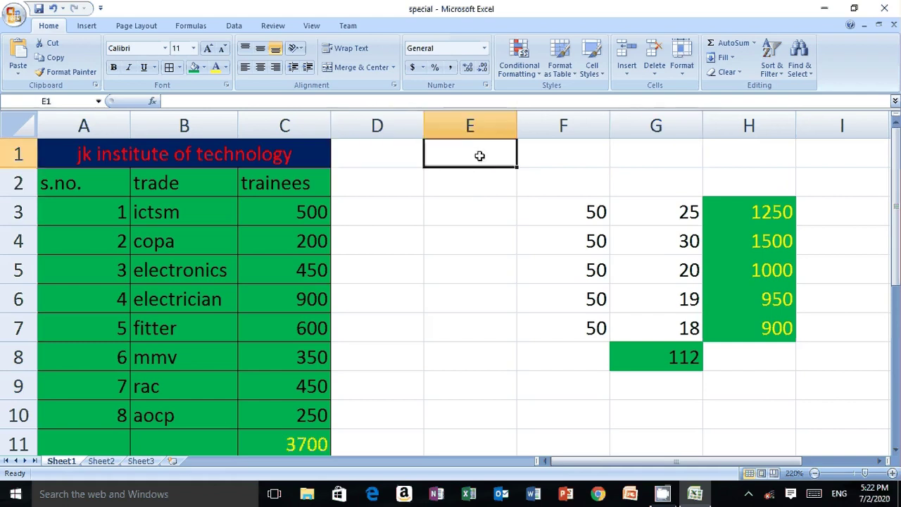
left_click(566, 165)
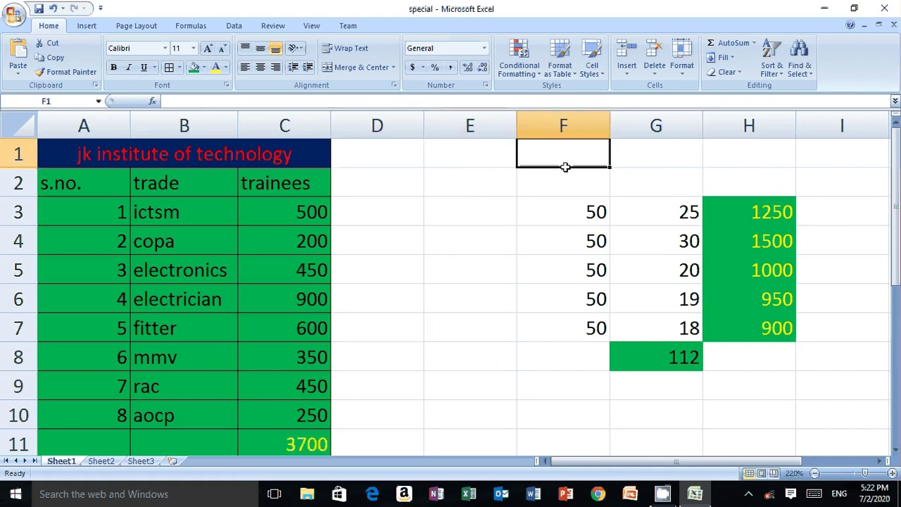
left_click(718, 151)
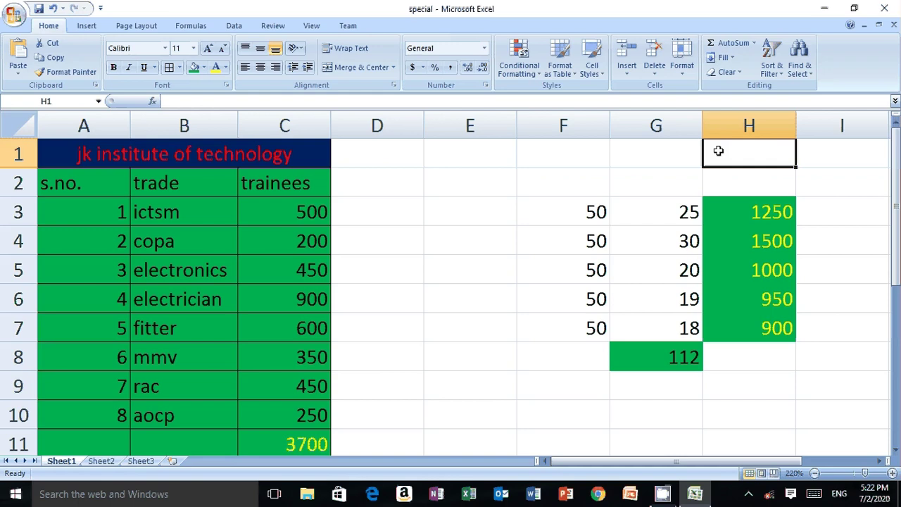
left_click(605, 161)
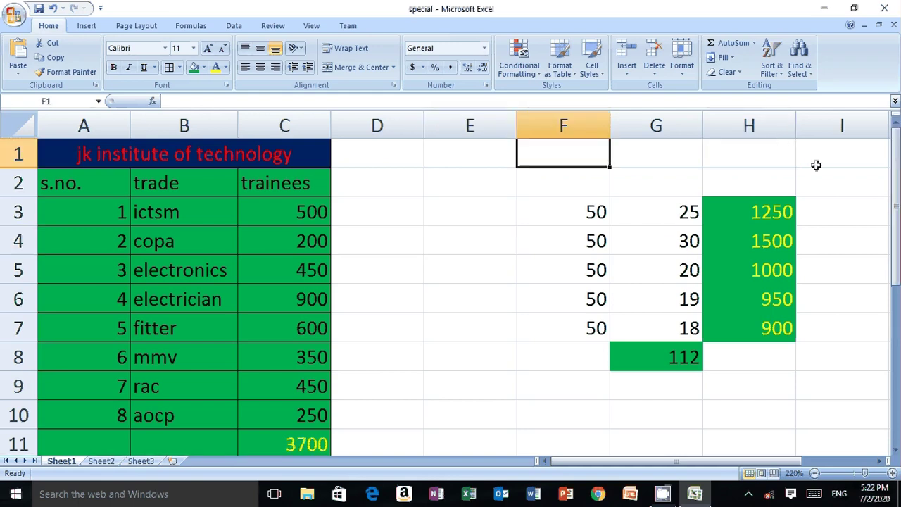
left_click(850, 179)
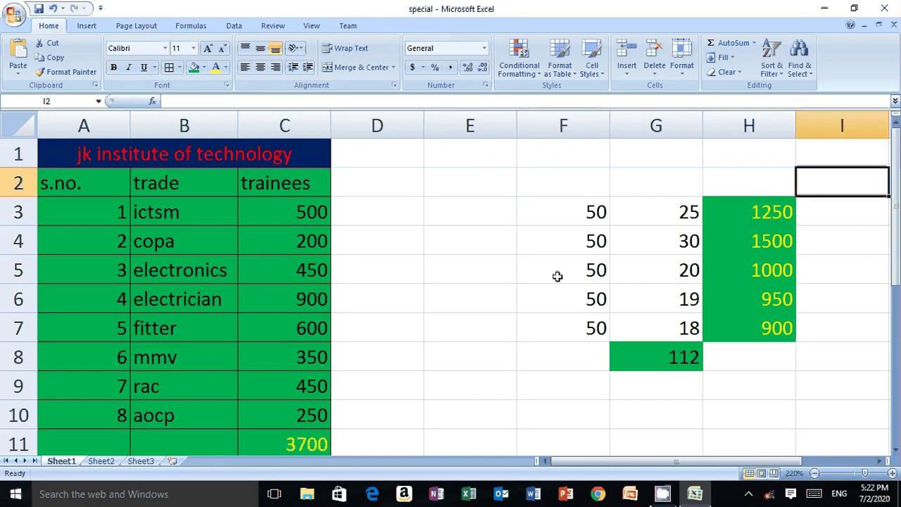
- Apply all borders to the number block in cells F3 through H7
left_click_drag(563, 209, 745, 326)
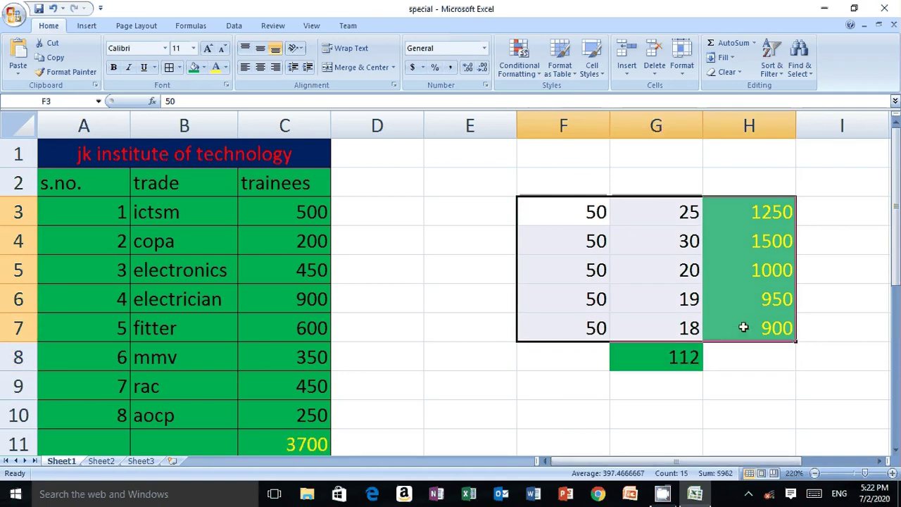
left_click(169, 67)
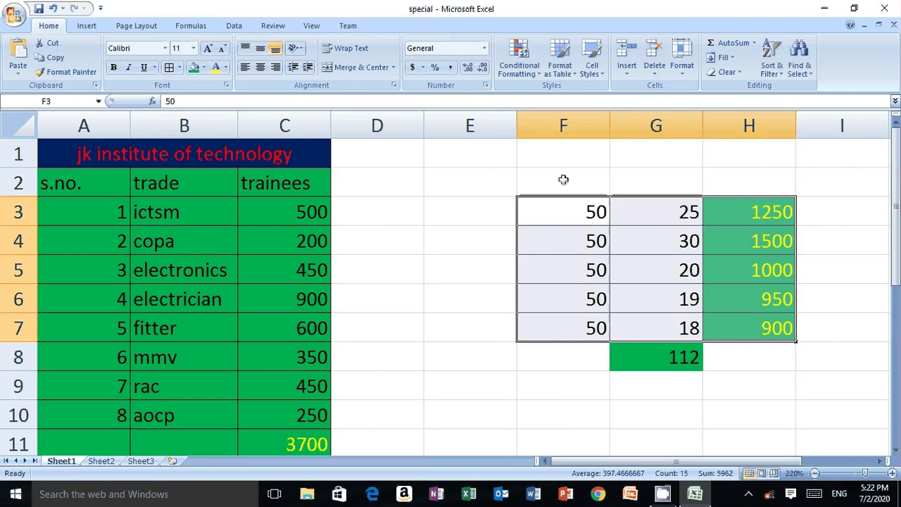
- Fill cells F3 through F7 with green and set their font color to Automatic
left_click_drag(568, 210, 577, 318)
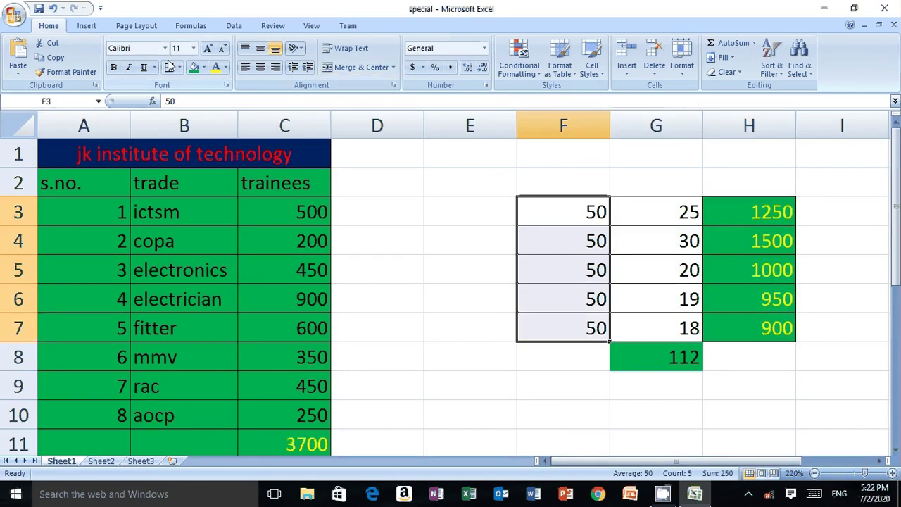
left_click(193, 68)
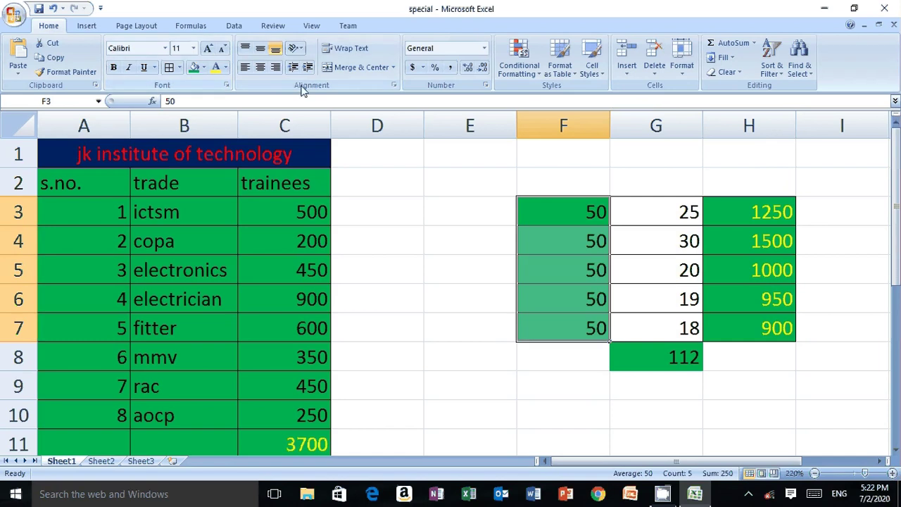
left_click(224, 68)
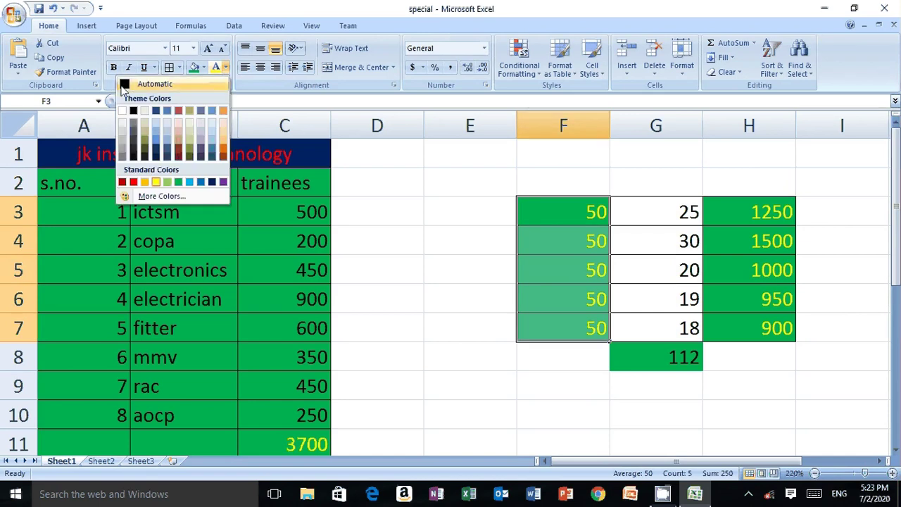
left_click(124, 85)
left_click(505, 206)
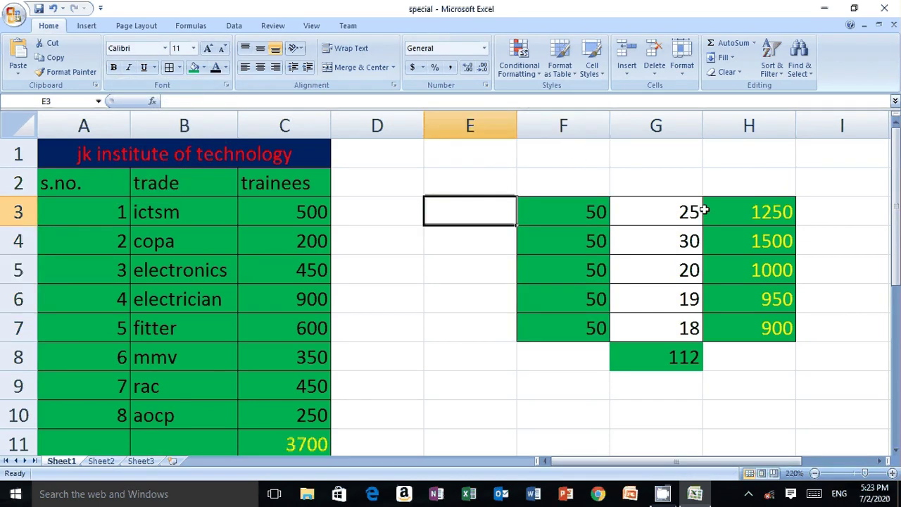
left_click(867, 207)
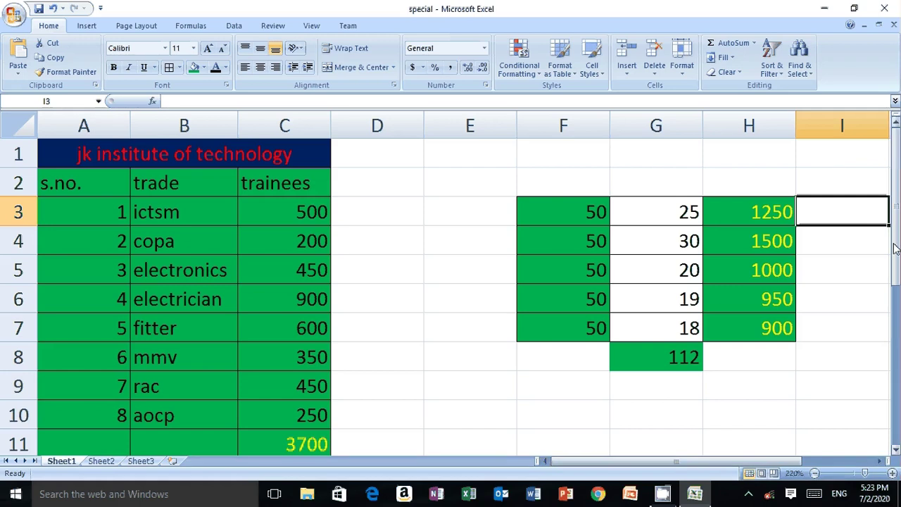
left_click(749, 494)
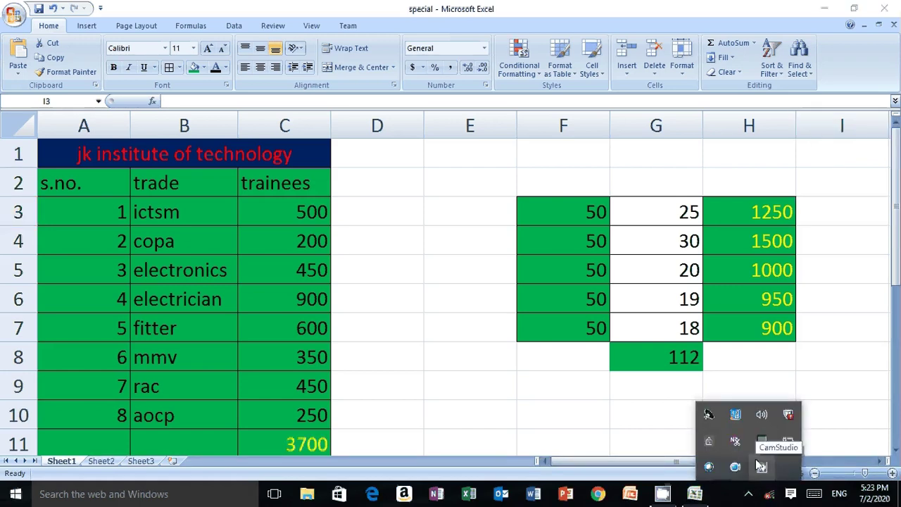
left_click(760, 466)
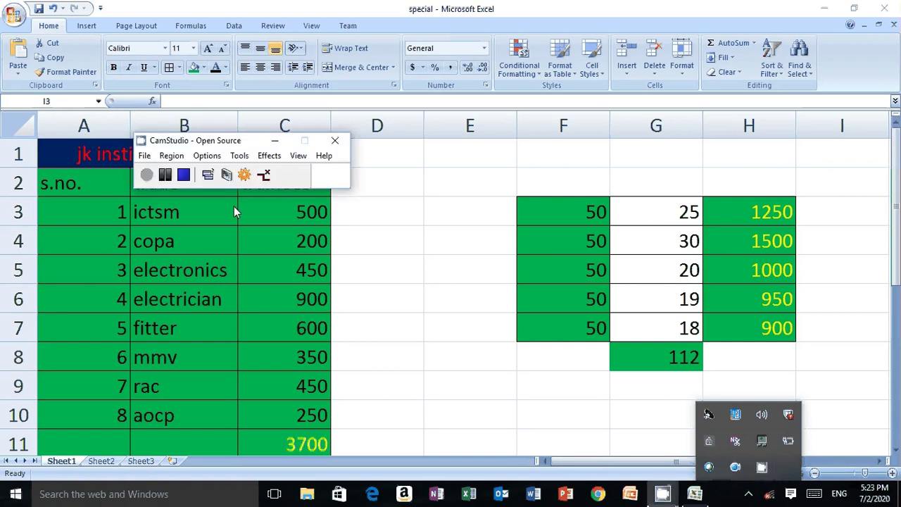